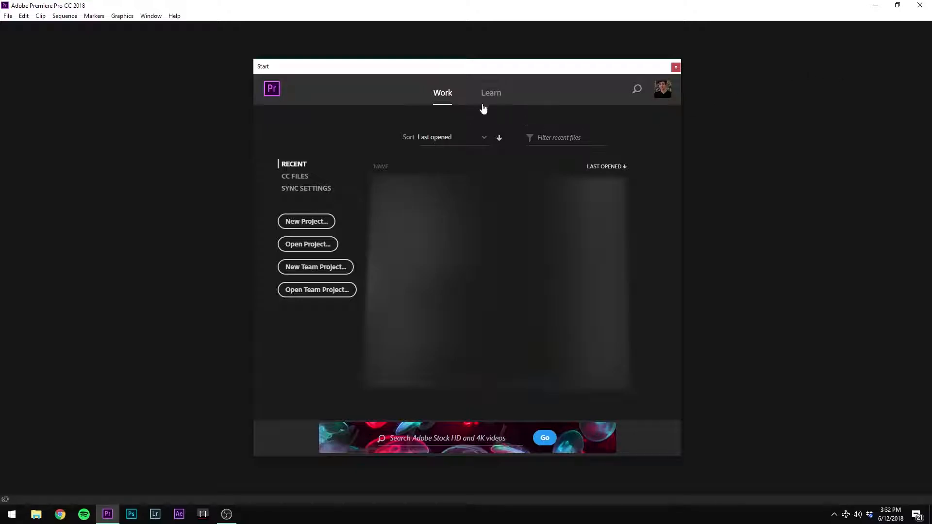
- View the tutorials on the start screen's Learn page and return to the Work page
{"action": "left_click", "coordinate": [490, 94]}
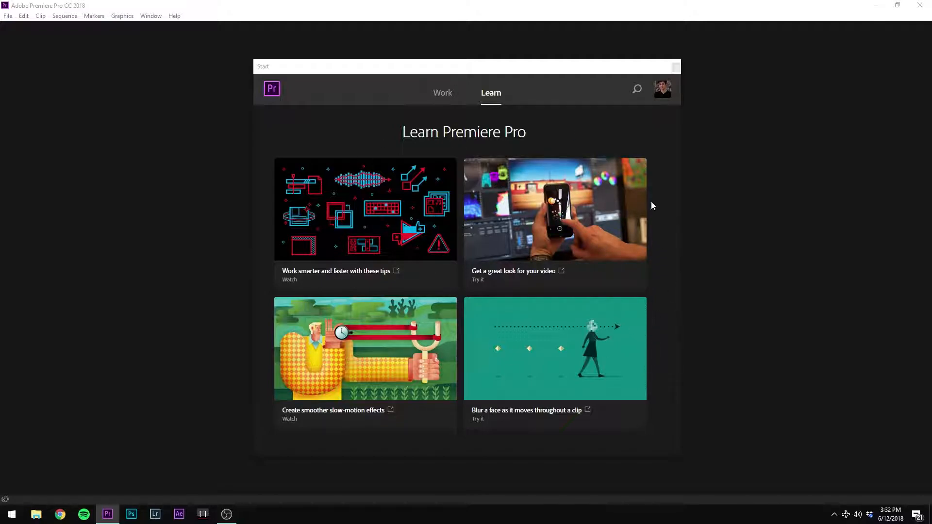
{"action": "left_click", "coordinate": [446, 97]}
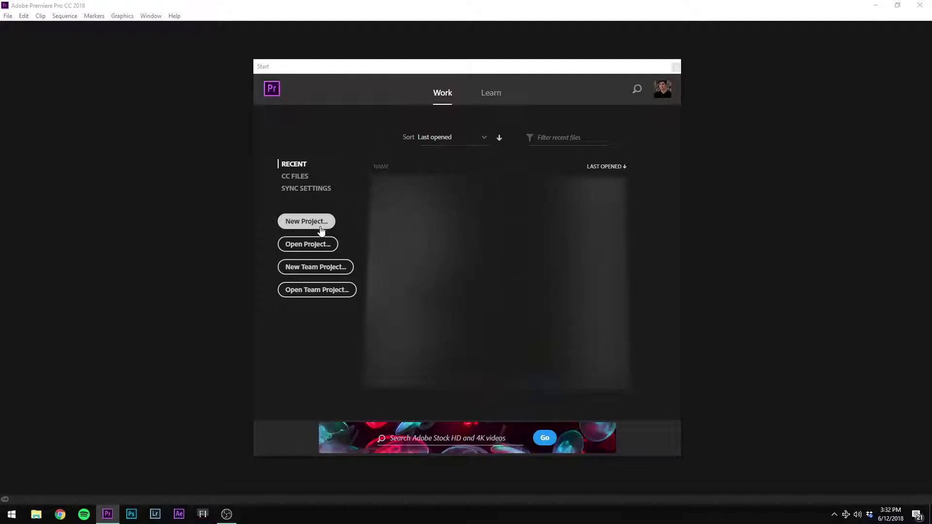
- Start a new project and reposition its settings dialog nearer the middle of the screen
{"action": "left_click", "coordinate": [321, 229]}
{"action": "left_click_drag", "start_coordinate": [129, 6], "coordinate": [527, 92]}
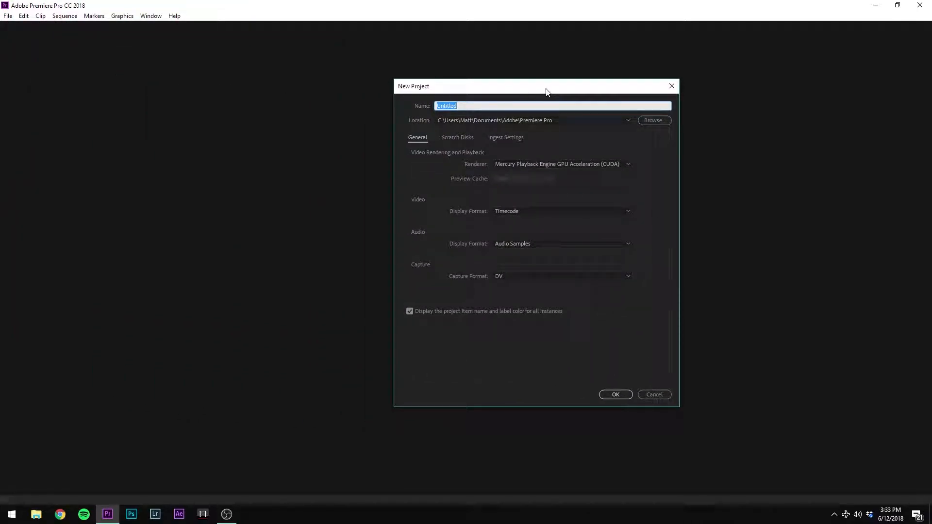
- Switch to File Explorer and examine how the Midnight Madness project on Monox (E:) is organised, including its ADOBE and PREMIERE subfolders
{"action": "left_click", "coordinate": [36, 514]}
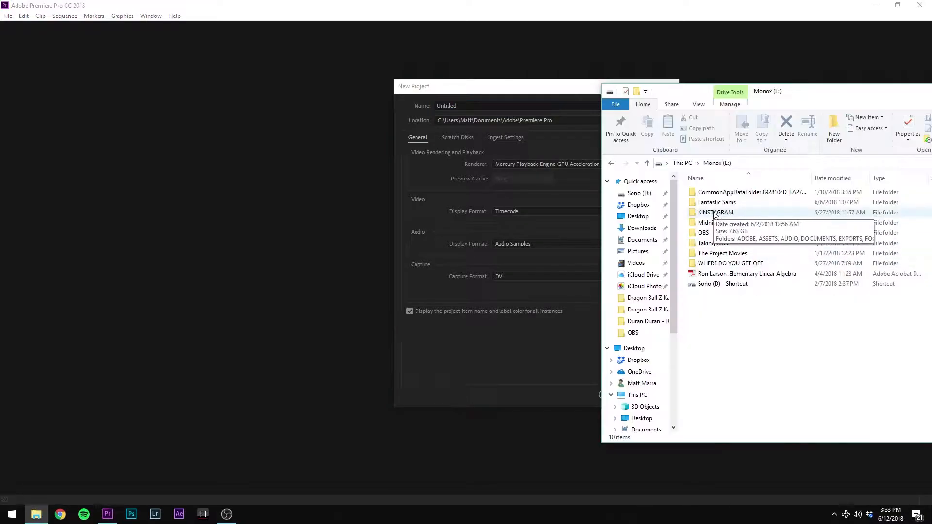
{"action": "double_click", "coordinate": [712, 243]}
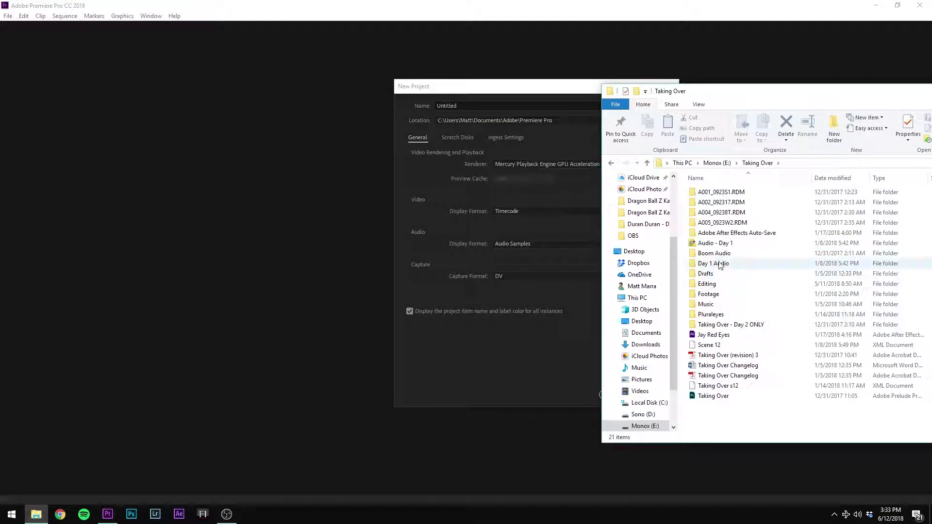
{"action": "key", "text": "alt+Left"}
{"action": "double_click", "coordinate": [721, 222]}
{"action": "double_click", "coordinate": [718, 191]}
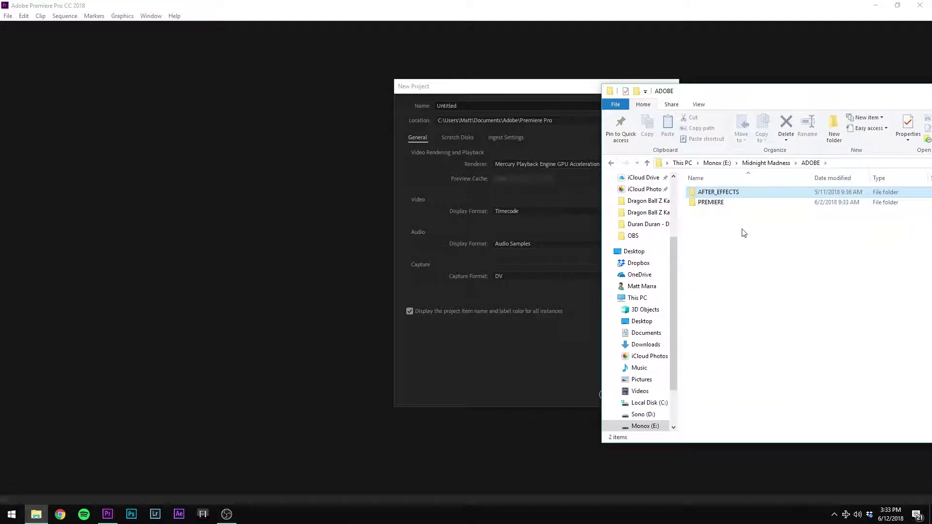
{"action": "double_click", "coordinate": [710, 202]}
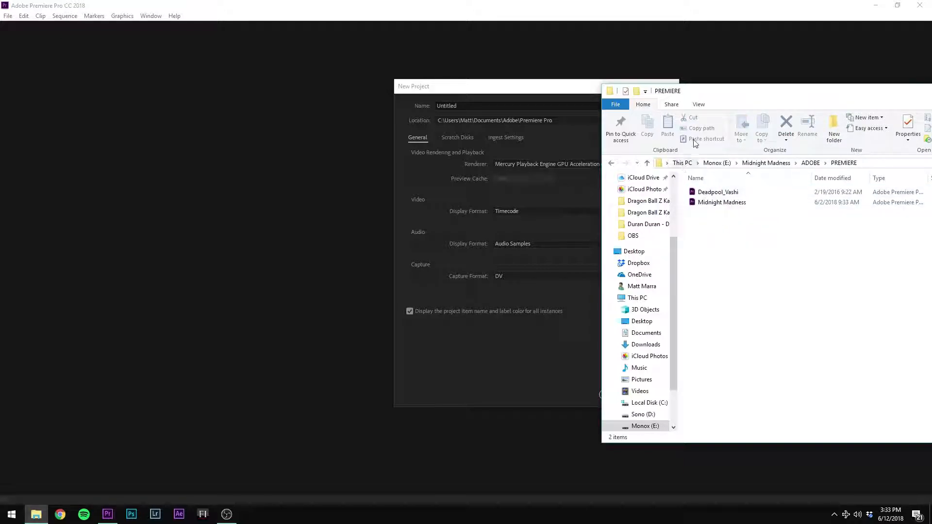
{"action": "left_click", "coordinate": [610, 163]}
{"action": "left_click", "coordinate": [611, 163]}
{"action": "left_click_drag", "start_coordinate": [788, 92], "coordinate": [566, 178]}
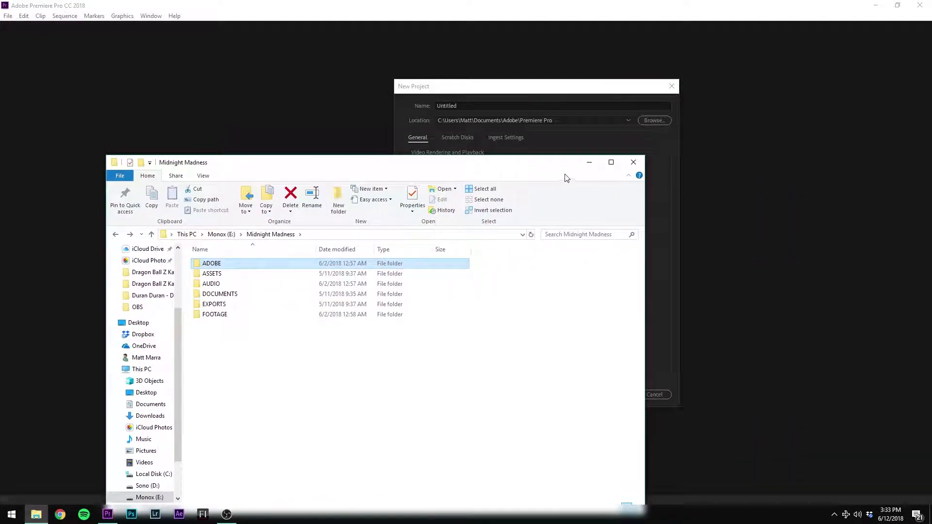
{"action": "left_click", "coordinate": [633, 163]}
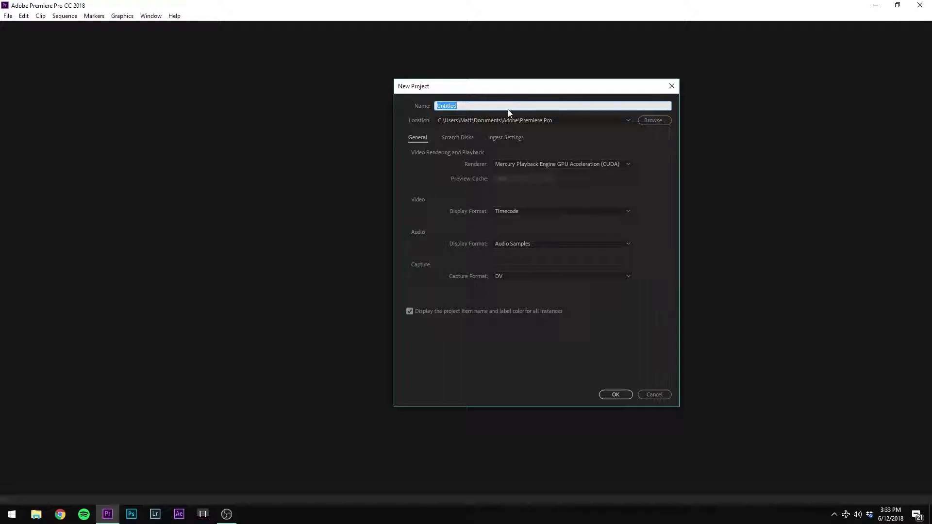
- Name the project Tutorial, keep the Mercury Playback Engine GPU Acceleration (CUDA) renderer, and create the project
{"action": "type", "text": "Te"}
{"action": "key", "text": "BackSpace"}
{"action": "type", "text": "ut"}
{"action": "key", "text": "BackSpace"}
{"action": "type", "text": "torial"}
{"action": "left_click", "coordinate": [610, 167]}
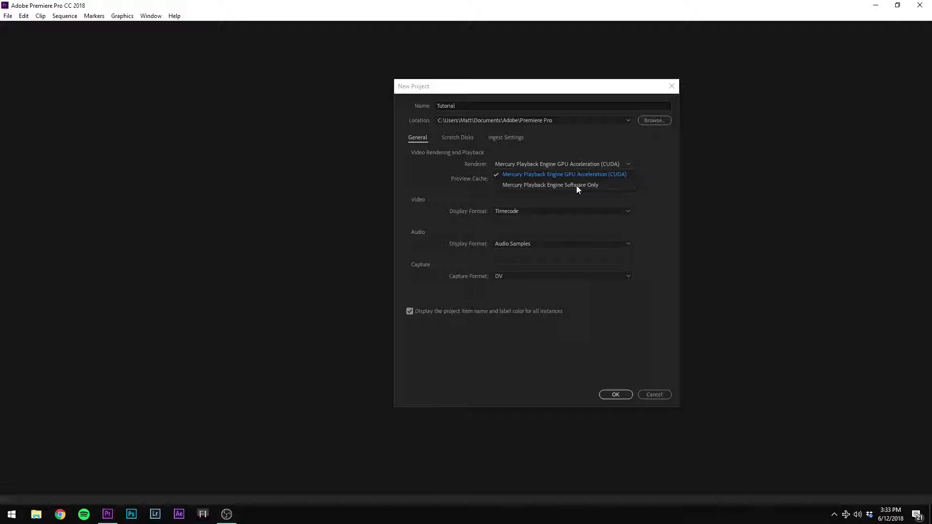
{"action": "left_click", "coordinate": [624, 141]}
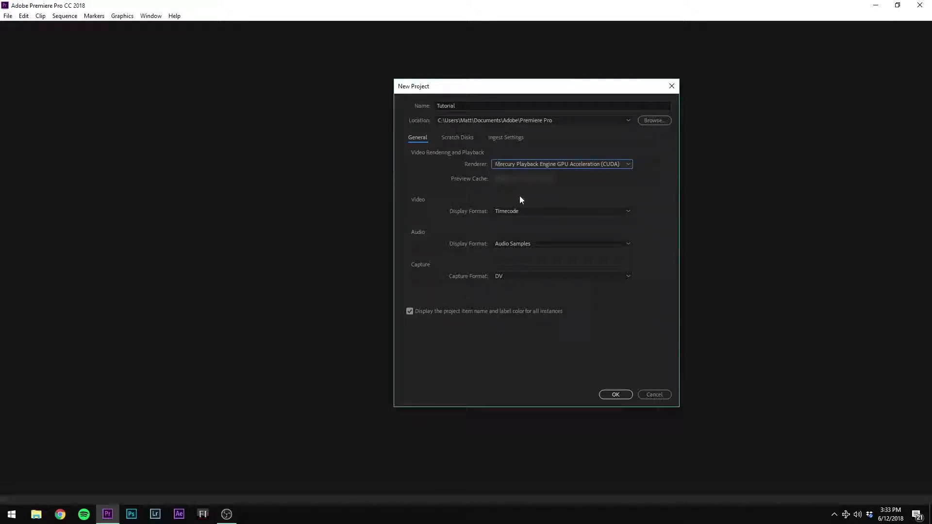
{"action": "left_click", "coordinate": [616, 394]}
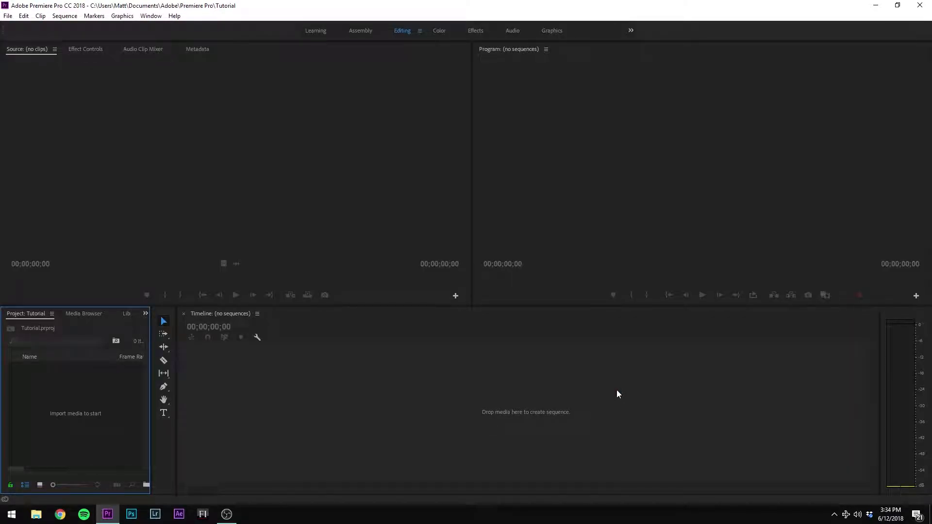
- Switch to the Assembly workspace
{"action": "left_click", "coordinate": [362, 30]}
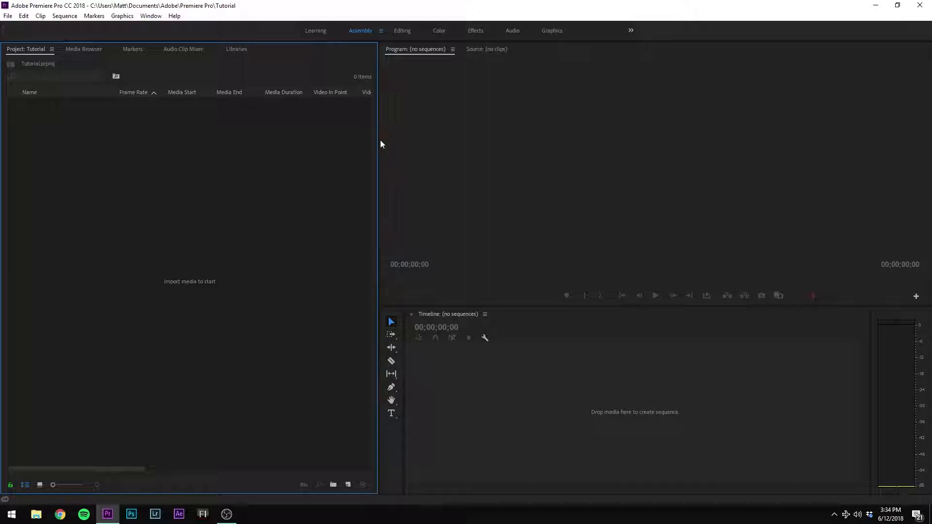
- Inspect the media import dialog without importing anything, check the drives in the Media Browser, and return to the project contents
{"action": "double_click", "coordinate": [210, 280]}
{"action": "left_click", "coordinate": [324, 247]}
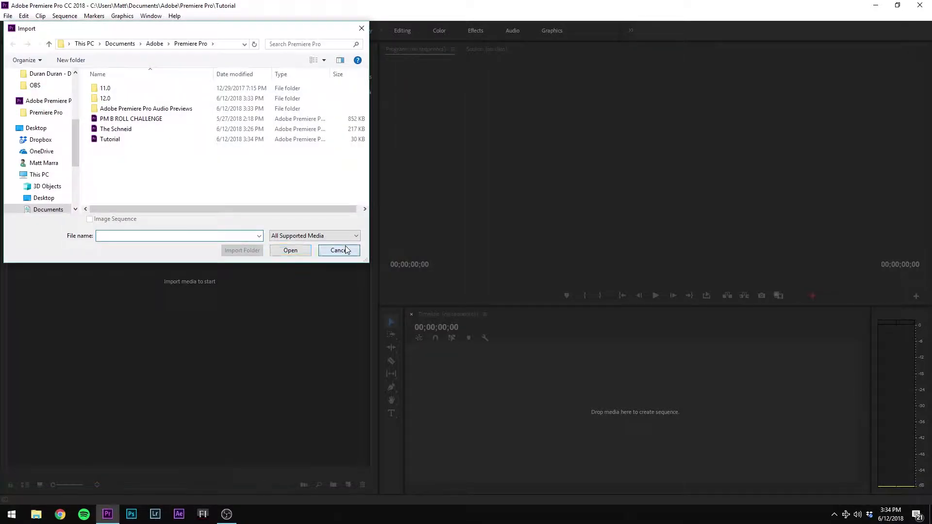
{"action": "double_click", "coordinate": [226, 330]}
{"action": "left_click", "coordinate": [324, 248]}
{"action": "left_click", "coordinate": [82, 49]}
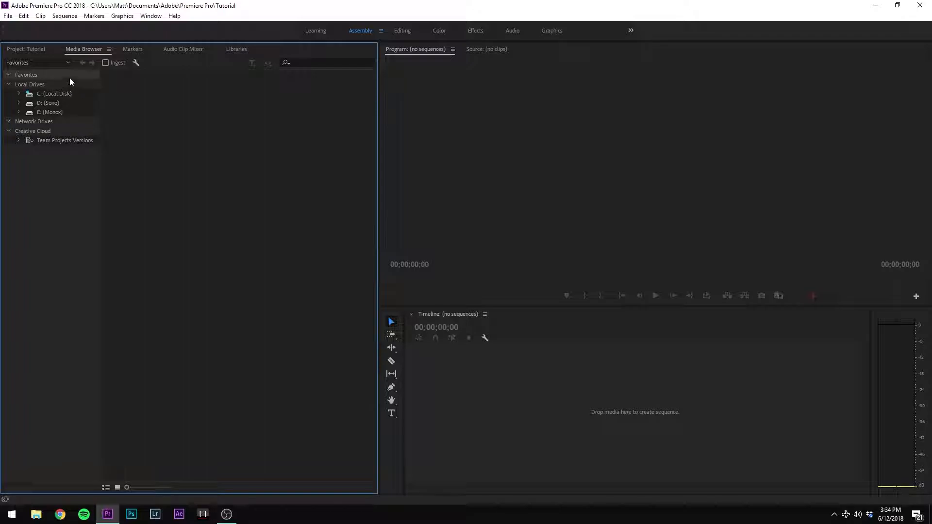
{"action": "left_click", "coordinate": [32, 49]}
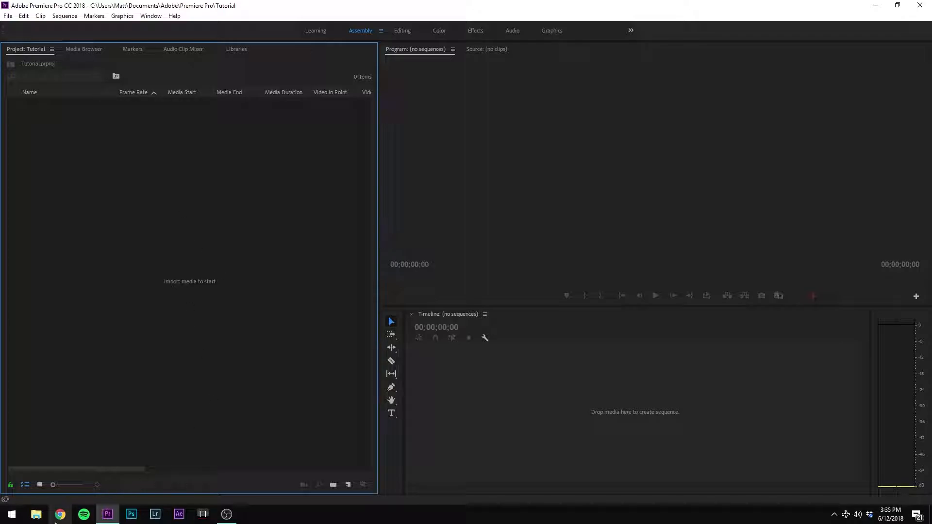
- Switch to File Explorer and open the KINSTAGRAM footage folder on the Monox (E:) drive
{"action": "left_click", "coordinate": [41, 518]}
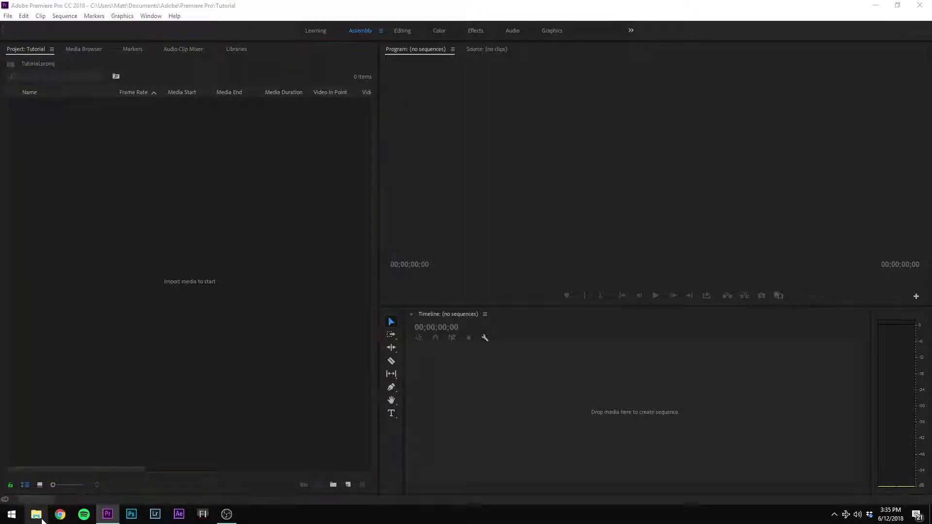
{"action": "left_click_drag", "start_coordinate": [466, 149], "coordinate": [649, 90]}
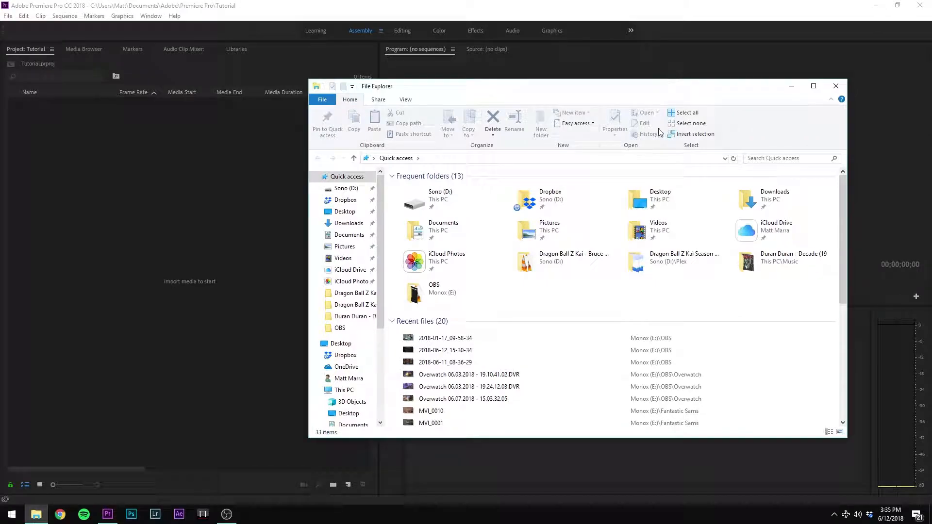
{"action": "scroll", "coordinate": [360, 380], "scroll_direction": "down", "scroll_amount": 3}
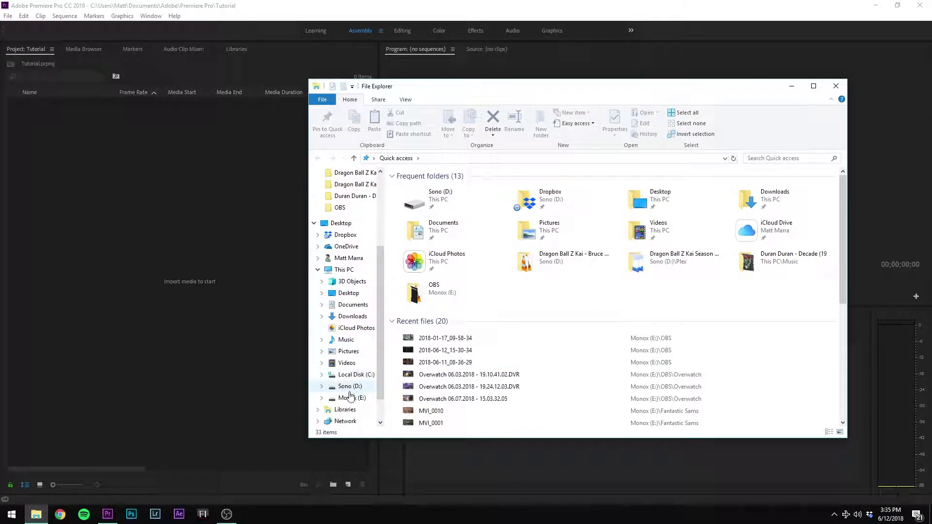
{"action": "left_click", "coordinate": [351, 386]}
{"action": "left_click", "coordinate": [352, 397]}
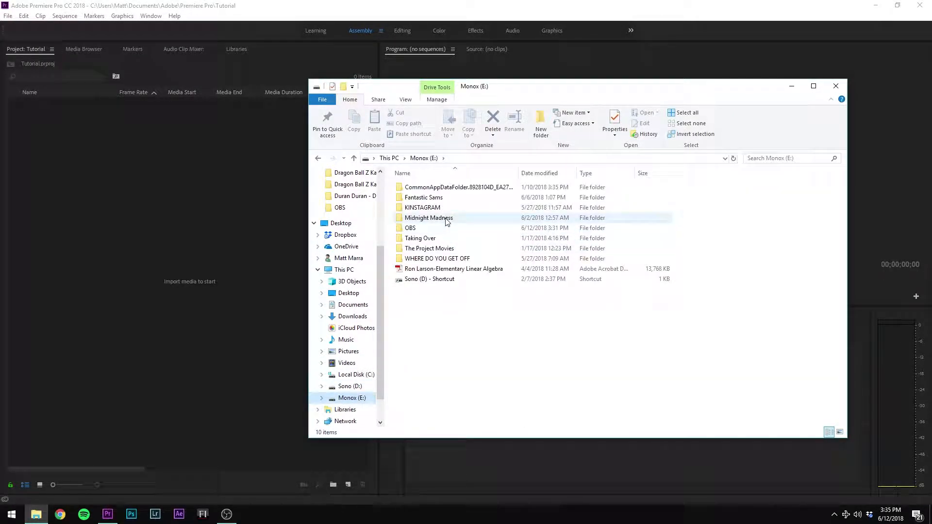
{"action": "left_click", "coordinate": [429, 208]}
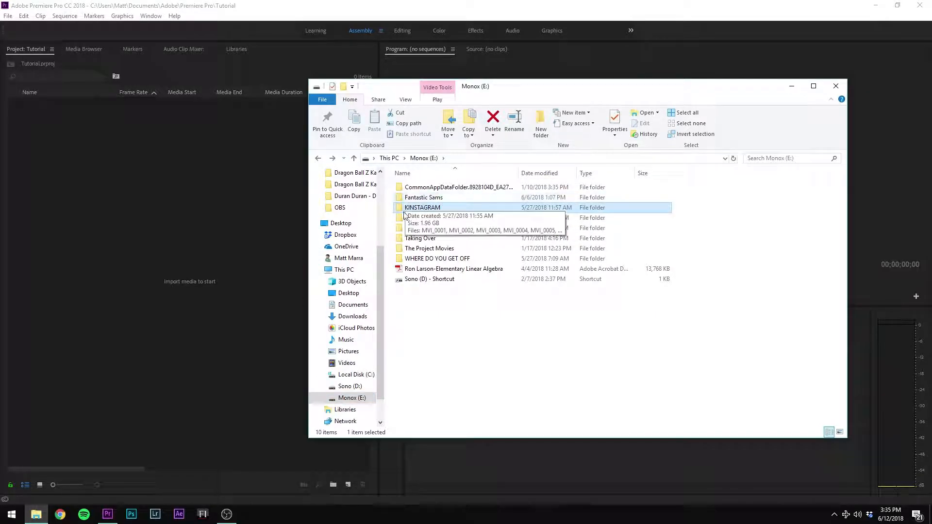
{"action": "double_click", "coordinate": [430, 209]}
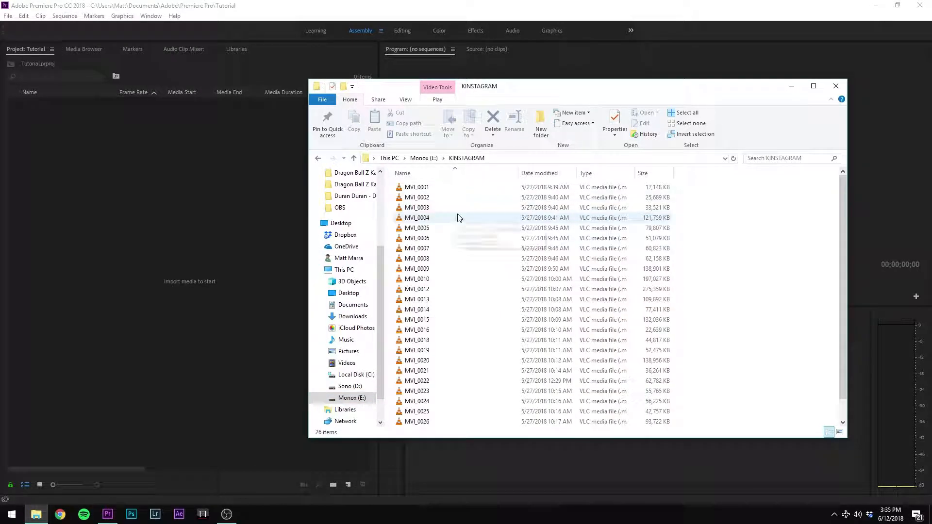
- Import all the video clips from MVI_0001 to MVI_0028 into the Tutorial project and clear the selection
{"action": "left_click", "coordinate": [426, 188]}
{"action": "scroll", "coordinate": [449, 291], "scroll_direction": "down", "scroll_amount": 1}
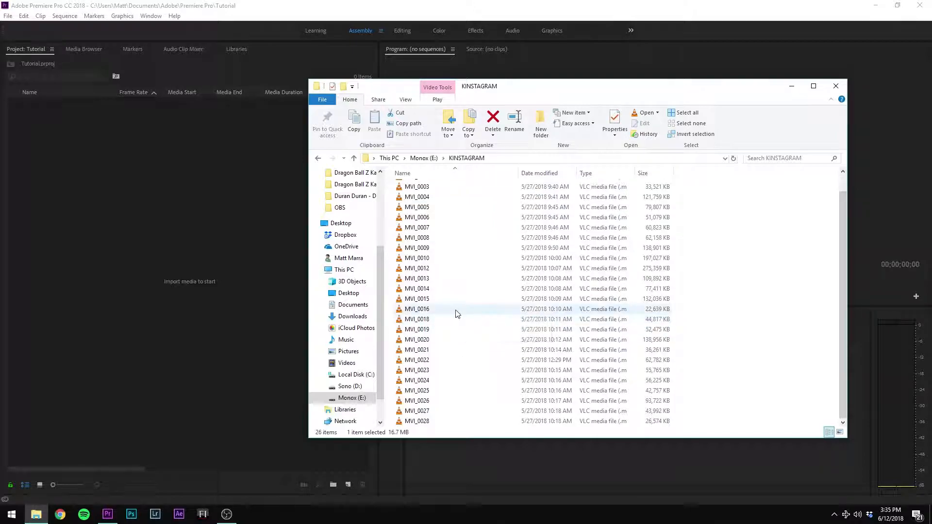
{"action": "left_click", "coordinate": [426, 421], "text": "shift"}
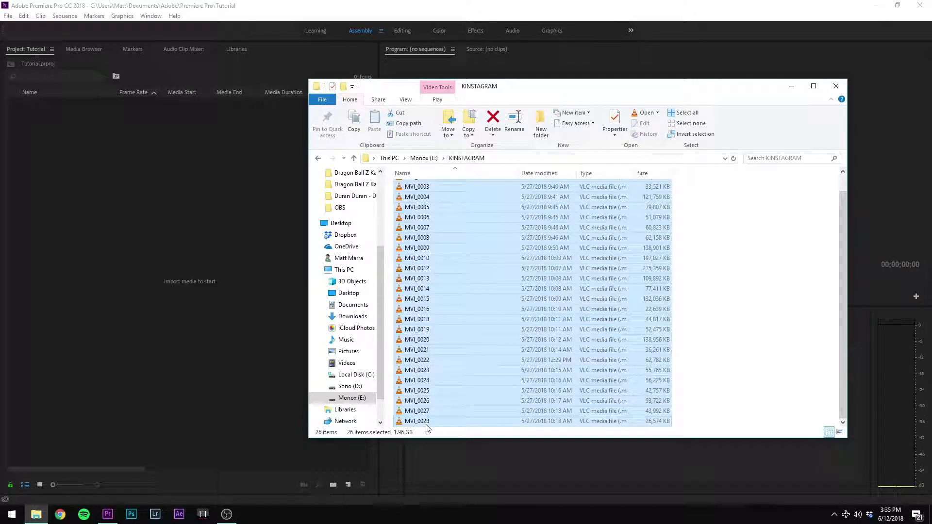
{"action": "scroll", "coordinate": [461, 331], "scroll_direction": "up", "scroll_amount": 1}
{"action": "left_click_drag", "start_coordinate": [490, 221], "coordinate": [137, 167]}
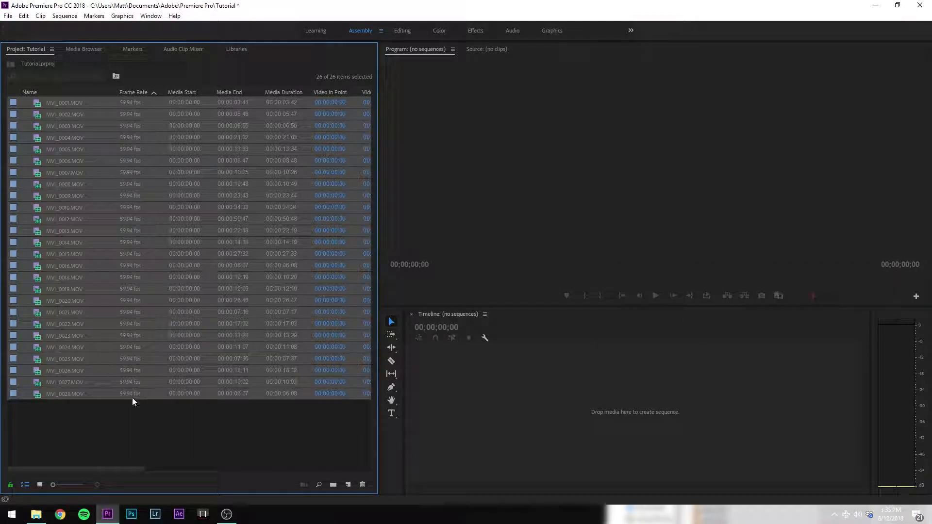
{"action": "left_click", "coordinate": [130, 413]}
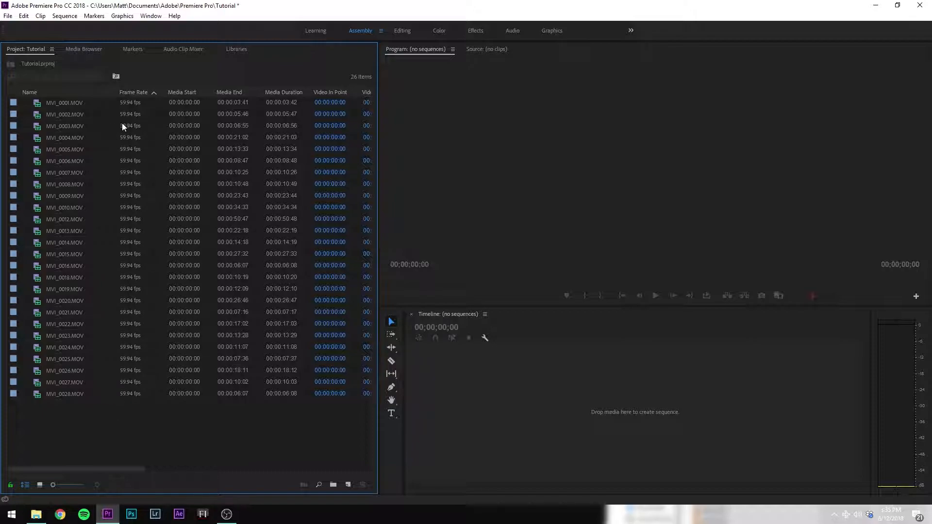
{"action": "left_click", "coordinate": [116, 394]}
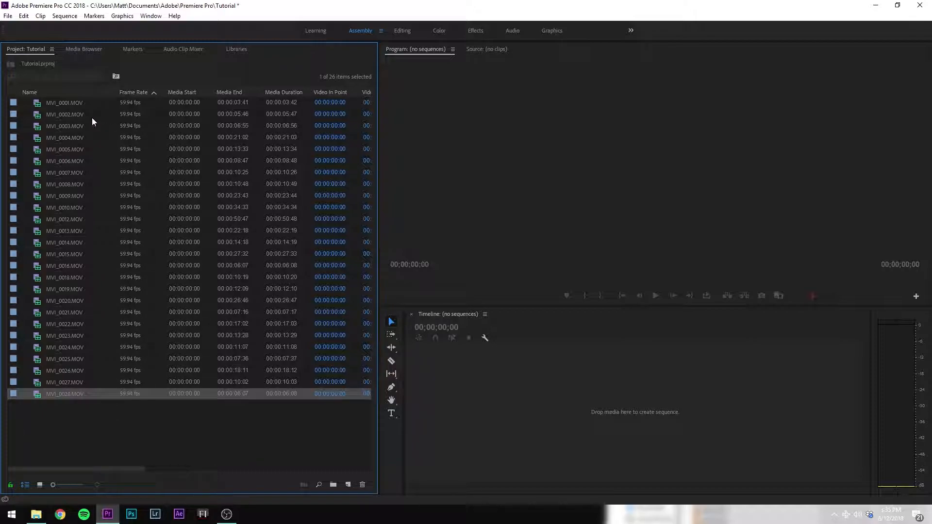
{"action": "left_click", "coordinate": [69, 100]}
{"action": "left_click", "coordinate": [157, 418]}
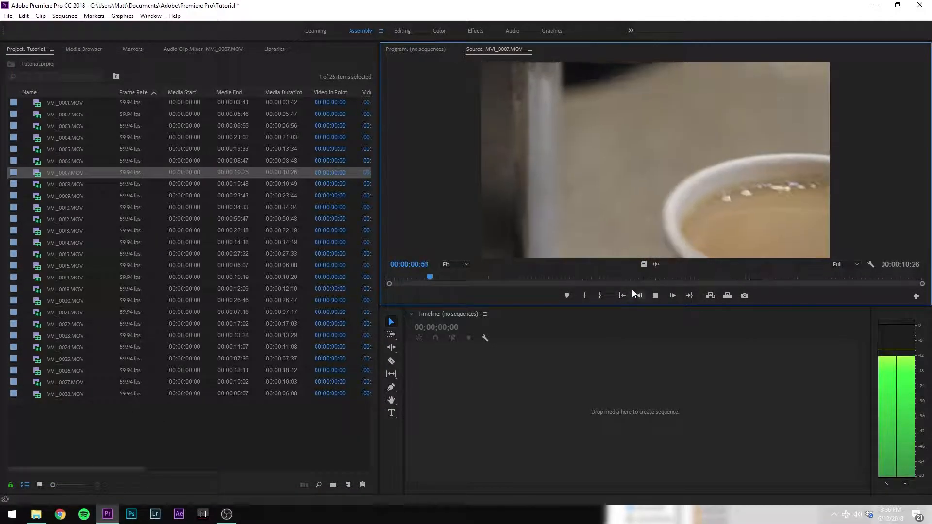
- Stop playback of MVI_0007.MOV, and play MVI_0009.MOV in the Source Monitor to about 00:00:17:07
{"action": "left_click", "coordinate": [655, 295]}
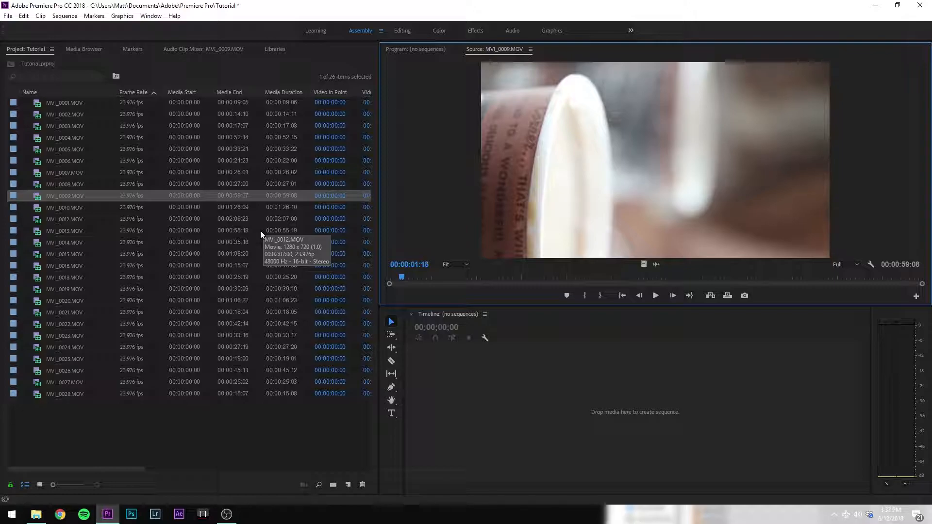
{"action": "key", "text": "space"}
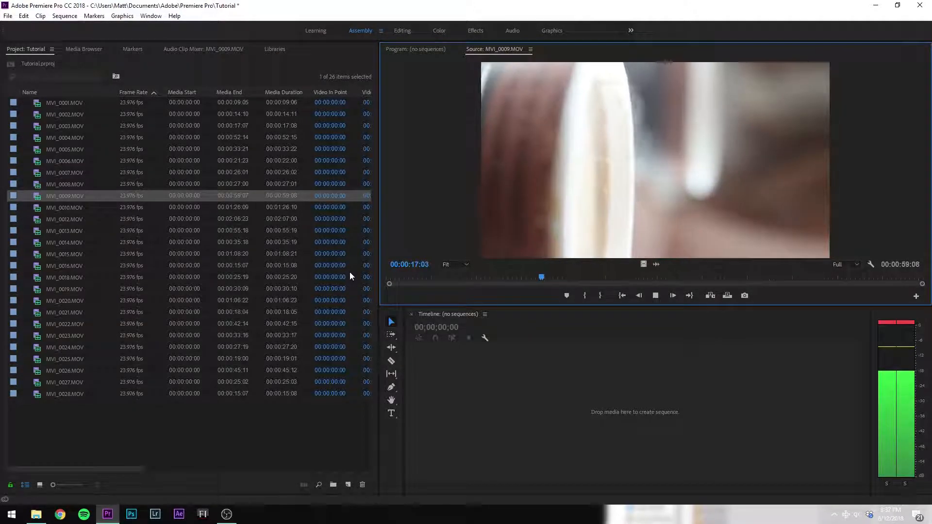
{"action": "key", "text": "space"}
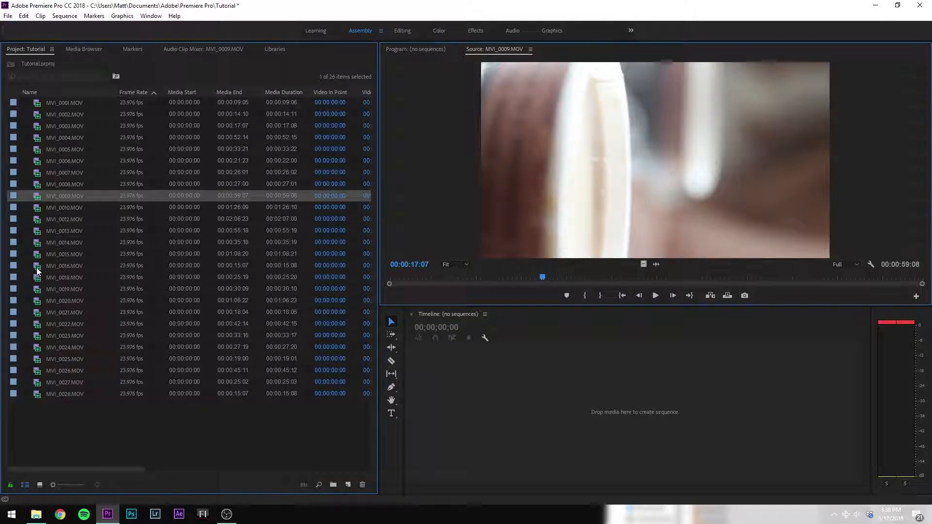
- Scrub through MVI_0016.MOV in the Source Monitor to about 00:00:10:21, and play MVI_0018.MOV there
{"action": "double_click", "coordinate": [59, 267]}
{"action": "left_click", "coordinate": [628, 277]}
{"action": "mouse_move", "coordinate": [631, 275]}
{"action": "left_mouse_down"}
{"action": "mouse_move", "coordinate": [684, 275]}
{"action": "mouse_move", "coordinate": [648, 283]}
{"action": "left_mouse_up"}
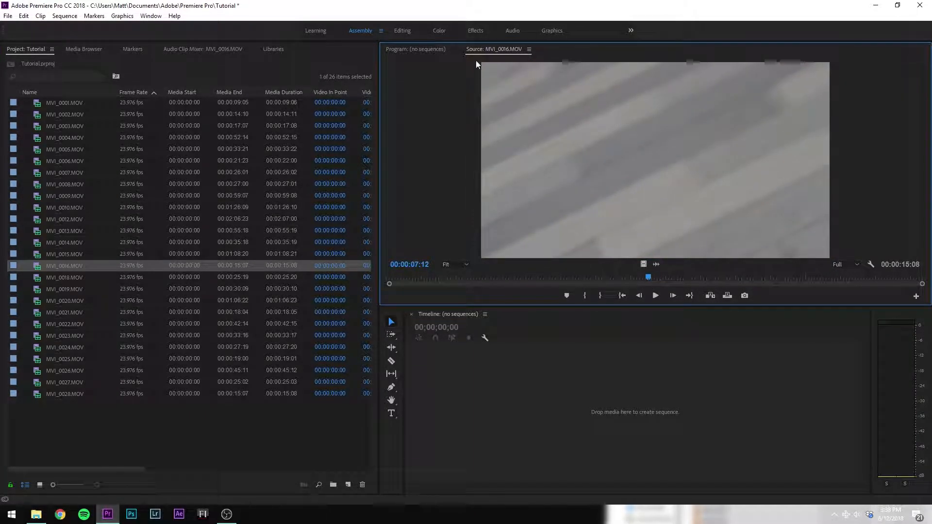
{"action": "left_click_drag", "start_coordinate": [653, 281], "coordinate": [769, 277]}
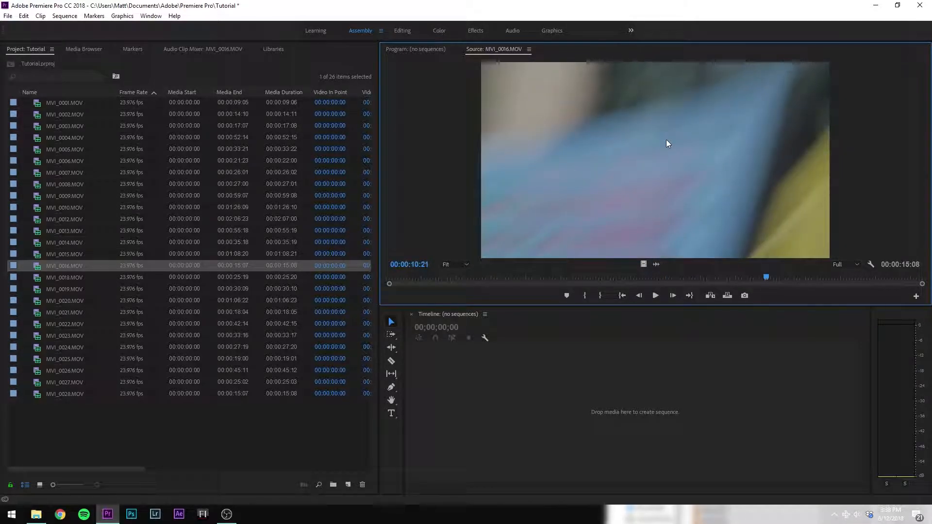
{"action": "double_click", "coordinate": [44, 277]}
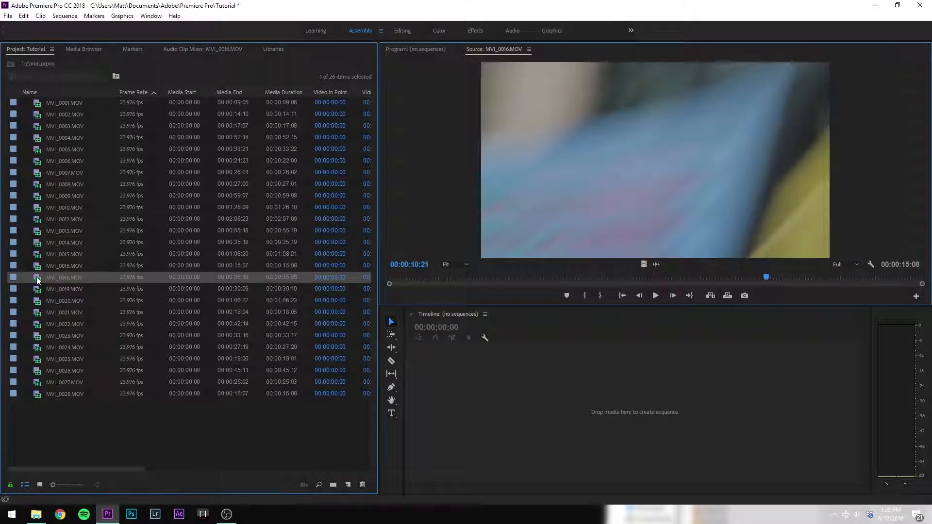
{"action": "key", "text": "space"}
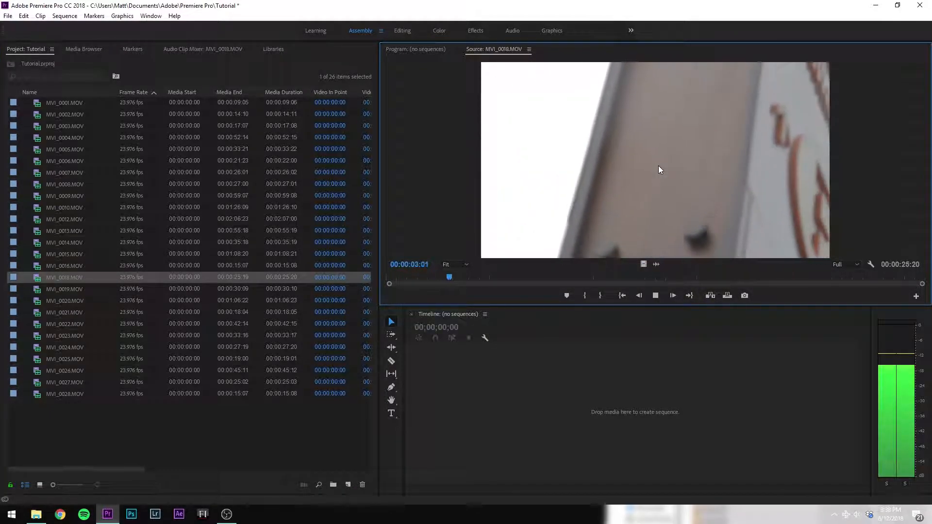
- Stop MVI_0018.MOV, open MVI_0023.MOV in the Source Monitor, and play its later part to about 00:00:29:06
{"action": "key", "text": "space"}
{"action": "left_click", "coordinate": [54, 336]}
{"action": "double_click", "coordinate": [54, 336]}
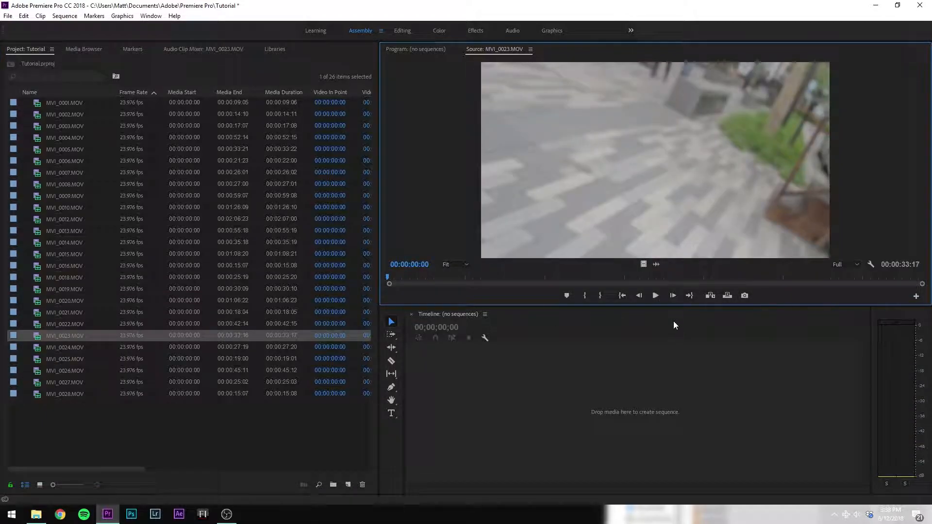
{"action": "left_click_drag", "start_coordinate": [774, 276], "coordinate": [806, 280]}
{"action": "key", "text": "space"}
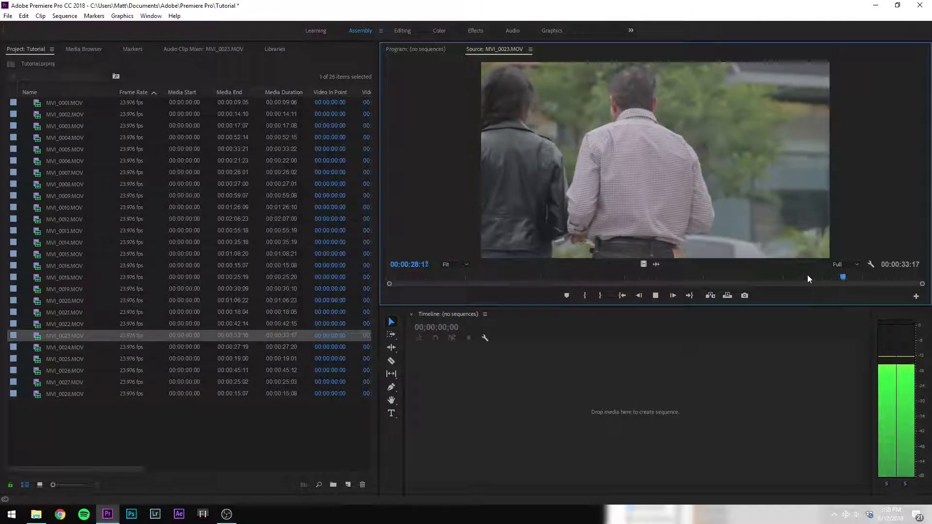
{"action": "key", "text": "space"}
- Display the project clips as thumbnails in Icon View and look through them
{"action": "left_click", "coordinate": [157, 131]}
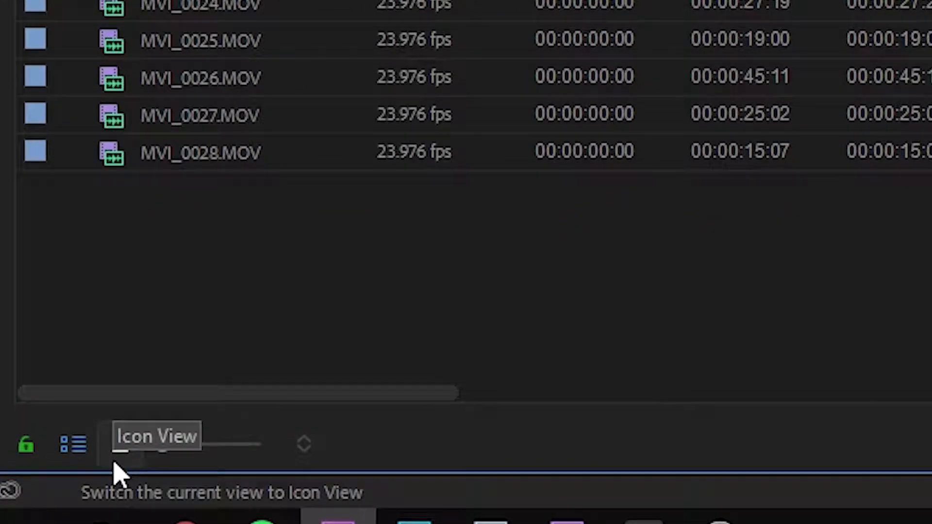
{"action": "left_click", "coordinate": [116, 459]}
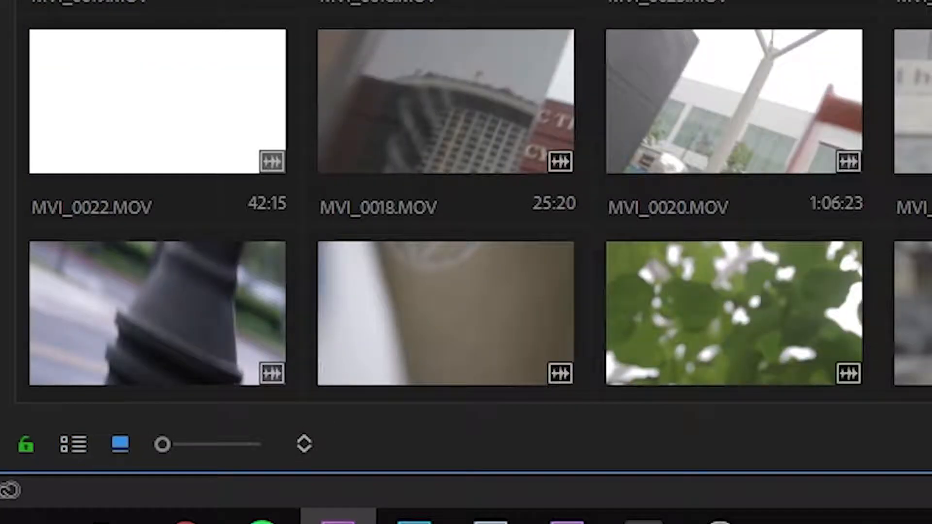
{"action": "scroll", "coordinate": [147, 321], "scroll_direction": "down", "scroll_amount": 2}
{"action": "scroll", "coordinate": [220, 391], "scroll_direction": "up", "scroll_amount": 2}
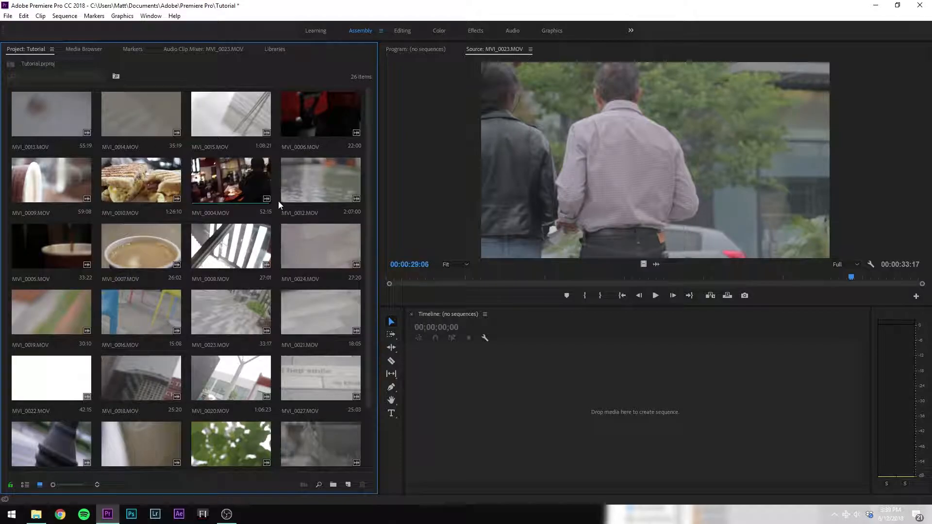
- Open MVI_0010.MOV in the Source Monitor and review it by scrubbing and playing to about 00:00:44:09, then return near its beginning
{"action": "double_click", "coordinate": [120, 190]}
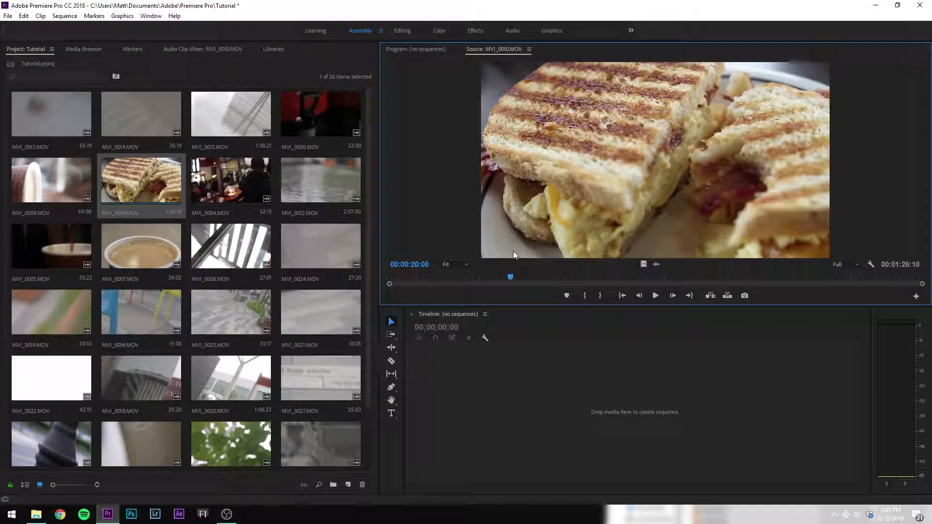
{"action": "left_click_drag", "start_coordinate": [516, 281], "coordinate": [640, 280]}
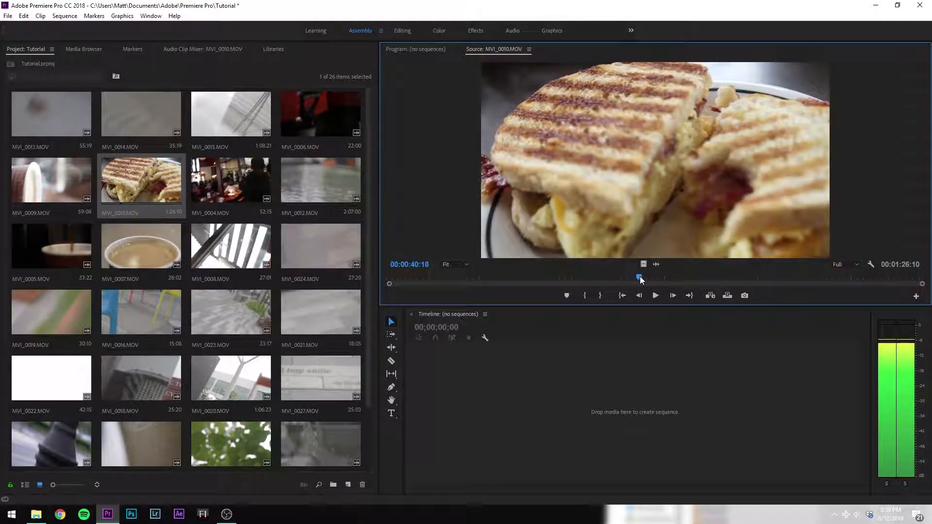
{"action": "key", "text": "space"}
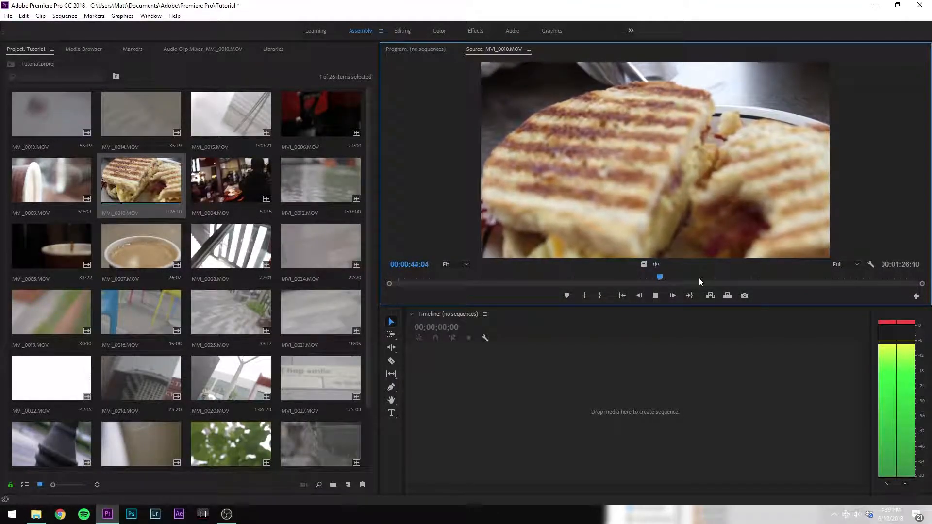
{"action": "key", "text": "space"}
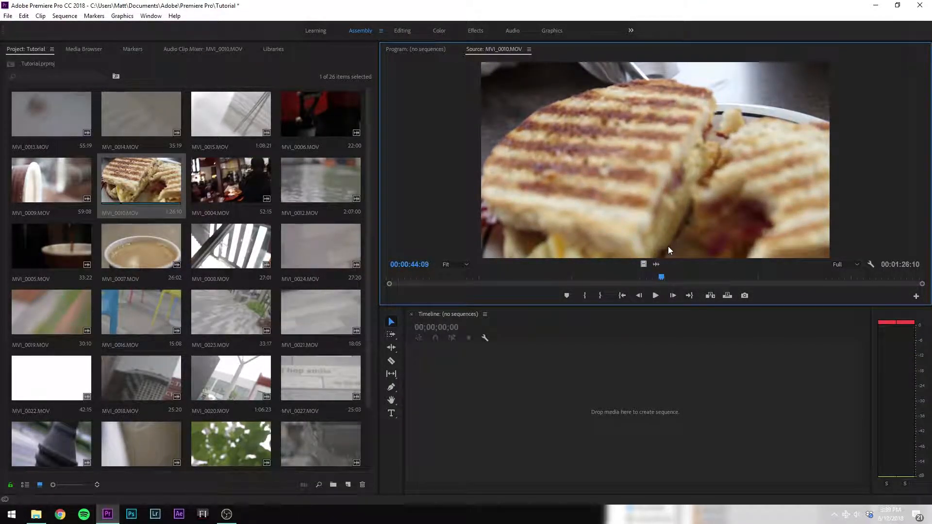
{"action": "left_click", "coordinate": [421, 277]}
{"action": "key", "text": "space"}
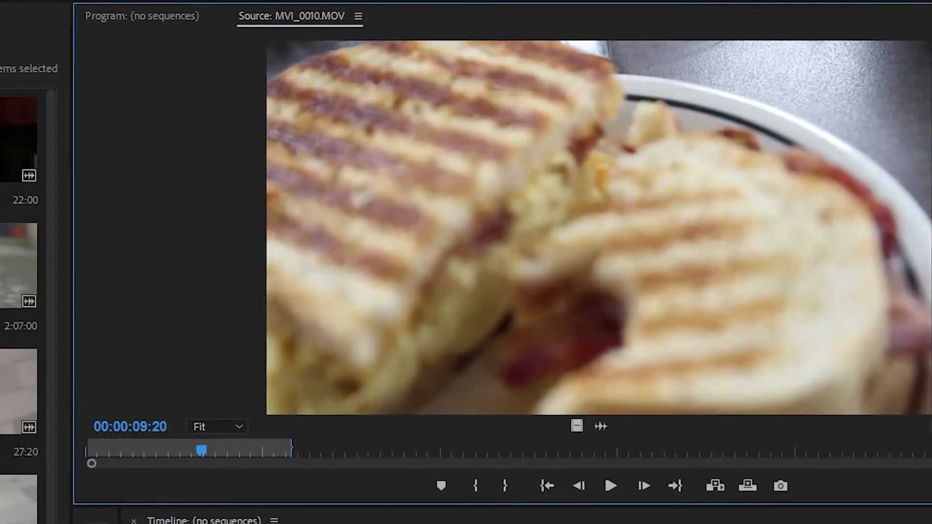
- Scrub through the early part of MVI_0010.MOV and mark its In point at 00:00:14:00
{"action": "left_click_drag", "start_coordinate": [140, 451], "coordinate": [203, 452]}
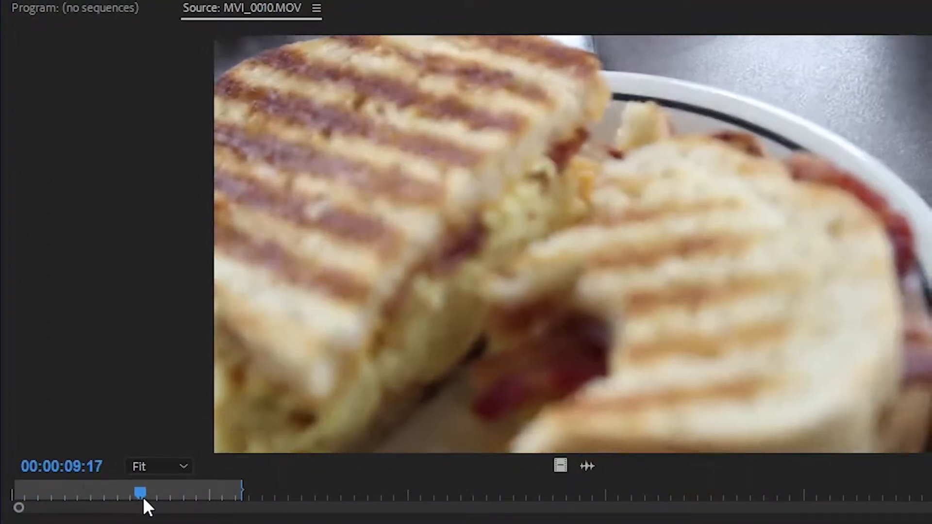
{"action": "left_click_drag", "start_coordinate": [142, 496], "coordinate": [202, 515]}
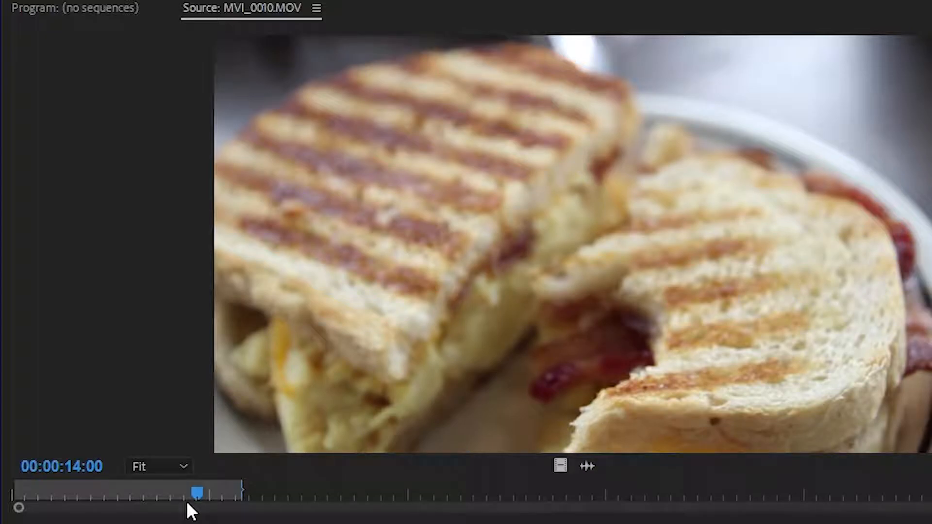
{"action": "key", "text": "i"}
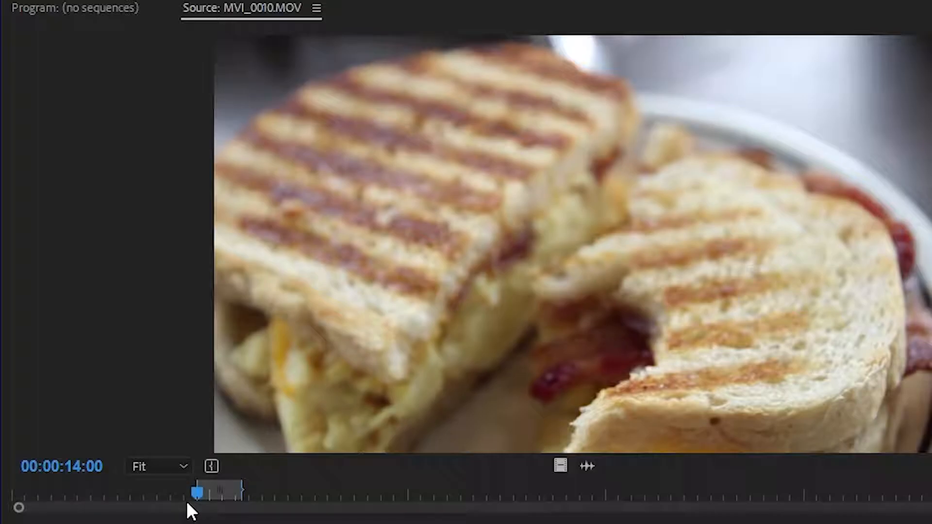
- Try marking the Out point of MVI_0010.MOV at 00:00:19:23
{"action": "left_click_drag", "start_coordinate": [185, 505], "coordinate": [242, 493]}
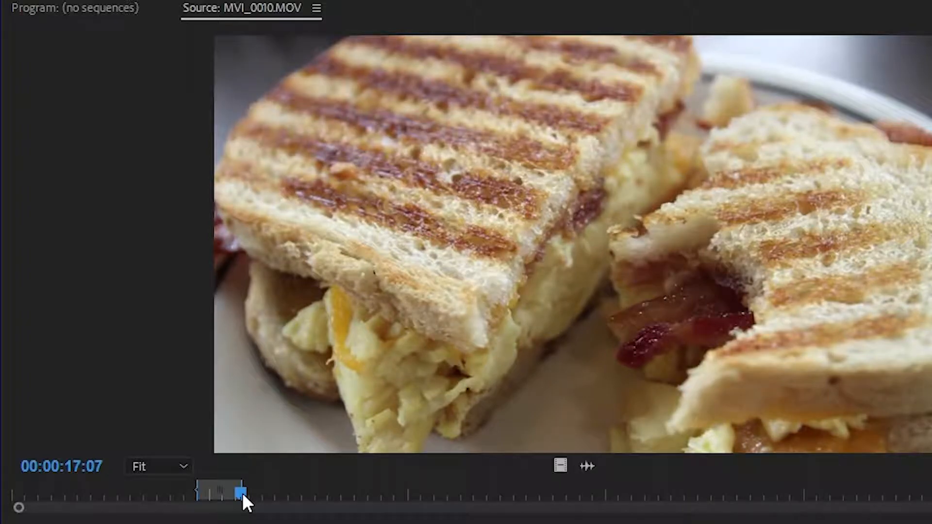
{"action": "left_click", "coordinate": [277, 492]}
{"action": "key", "text": "o"}
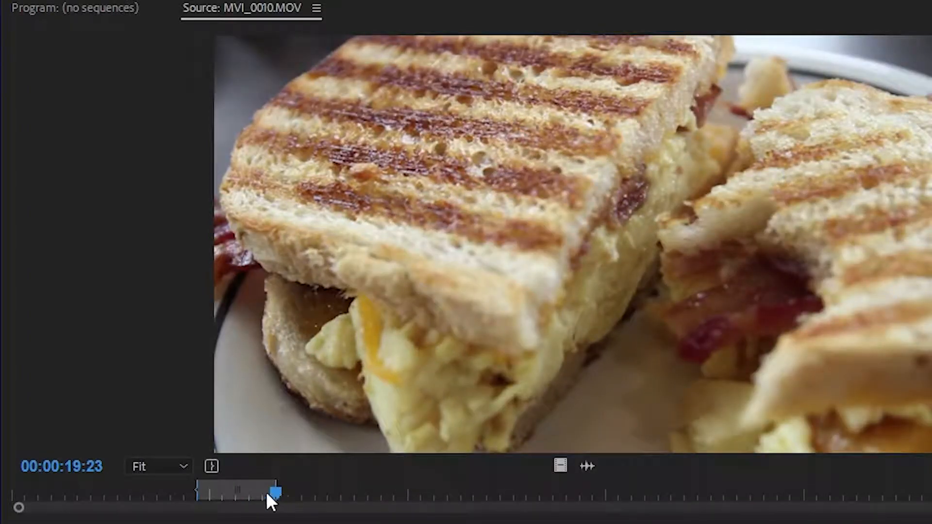
- Mark the Out point of MVI_0010.MOV at 00:00:17:09 and create a sequence from the marked section in the empty timeline
{"action": "left_click", "coordinate": [243, 494]}
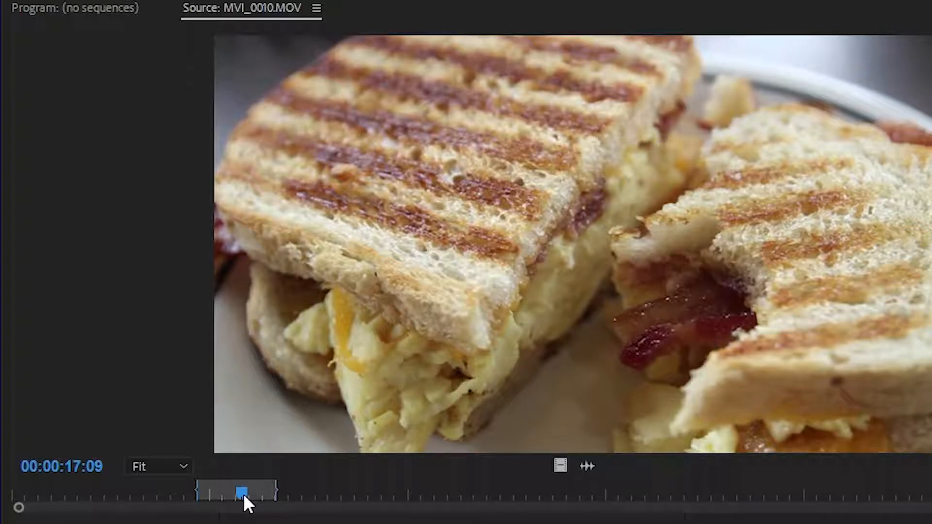
{"action": "key", "text": "o"}
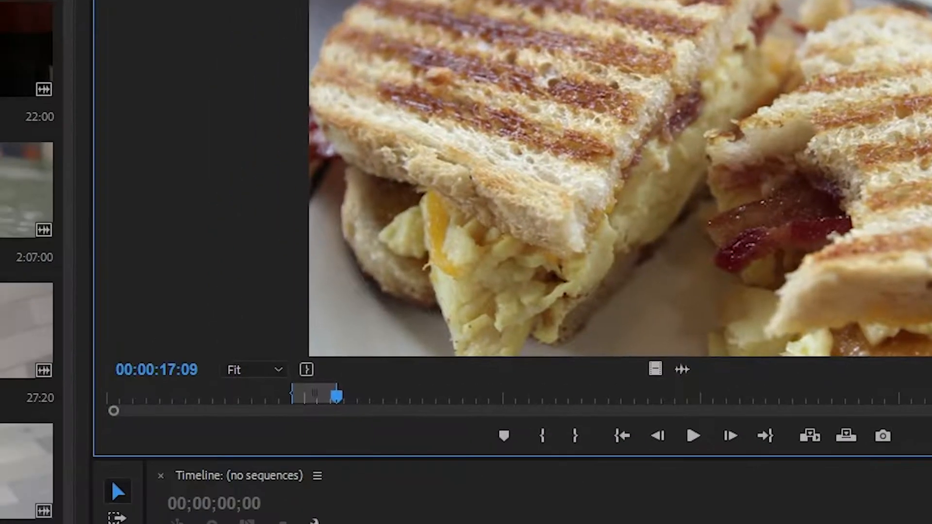
{"action": "left_click_drag", "start_coordinate": [619, 194], "coordinate": [400, 464]}
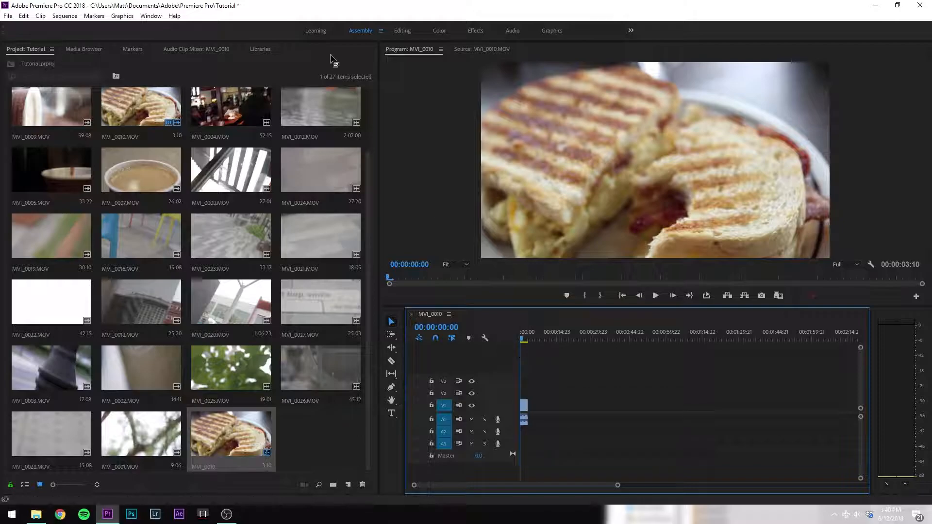
- Play the start of the new sequence and examine the MVI_0010.MOV clip at a larger timeline scale around 00:00:01:11
{"action": "key", "text": "space"}
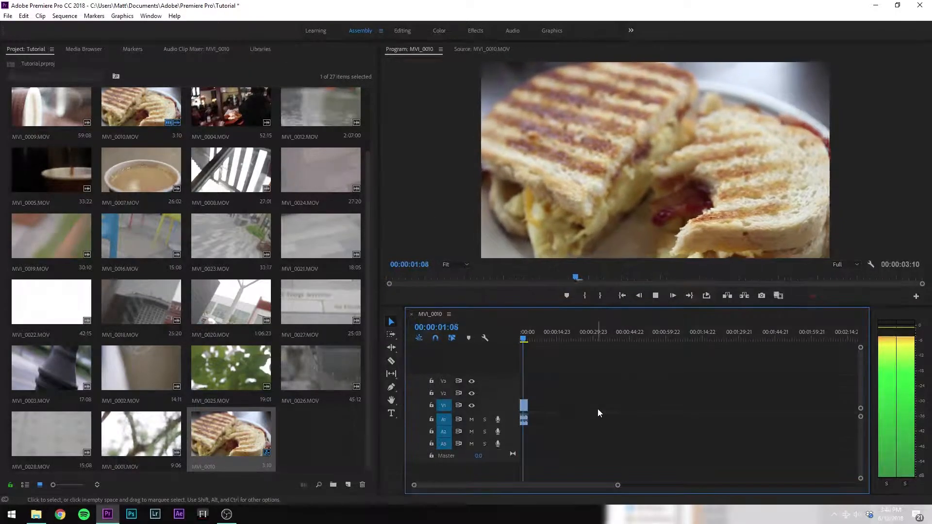
{"action": "key", "text": "space"}
{"action": "left_click", "coordinate": [521, 417]}
{"action": "left_click", "coordinate": [591, 412]}
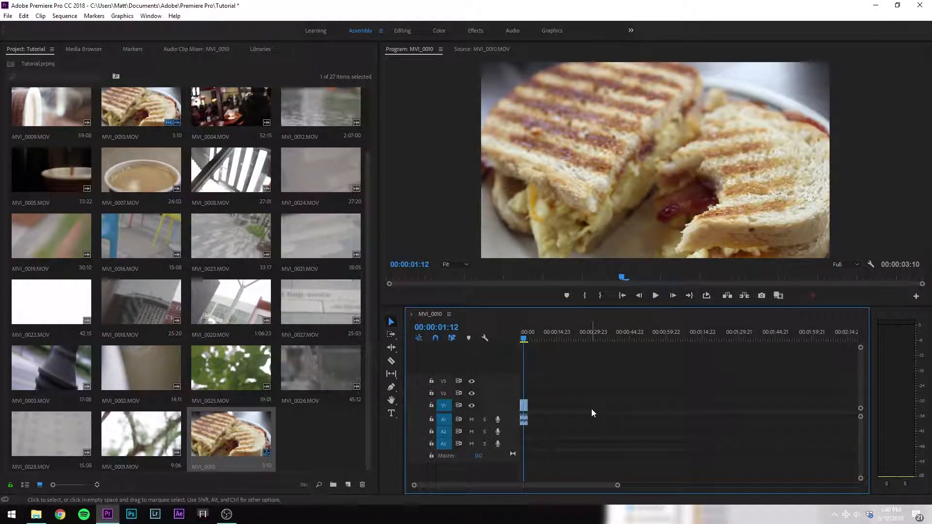
{"action": "left_click_drag", "start_coordinate": [617, 484], "coordinate": [656, 486]}
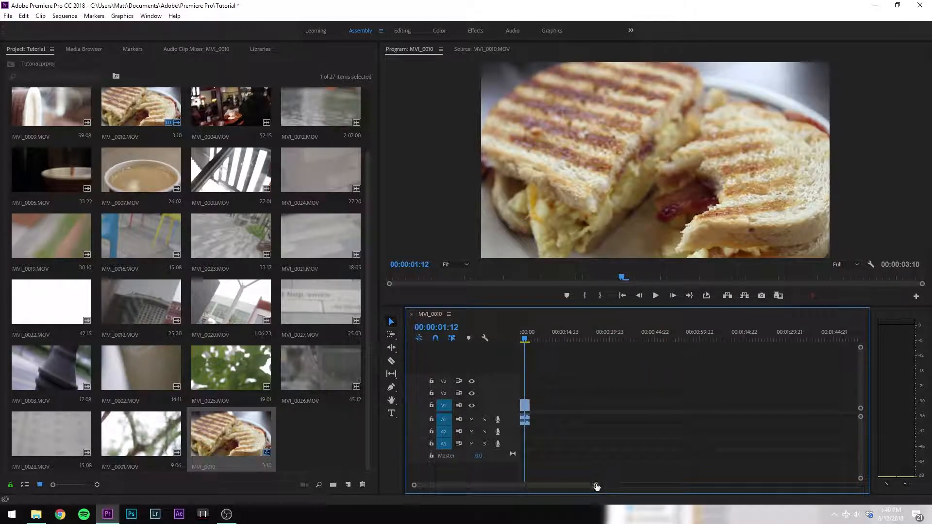
{"action": "left_click_drag", "start_coordinate": [544, 486], "coordinate": [514, 482]}
{"action": "left_click_drag", "start_coordinate": [595, 486], "coordinate": [527, 489]}
{"action": "left_click_drag", "start_coordinate": [575, 344], "coordinate": [622, 369]}
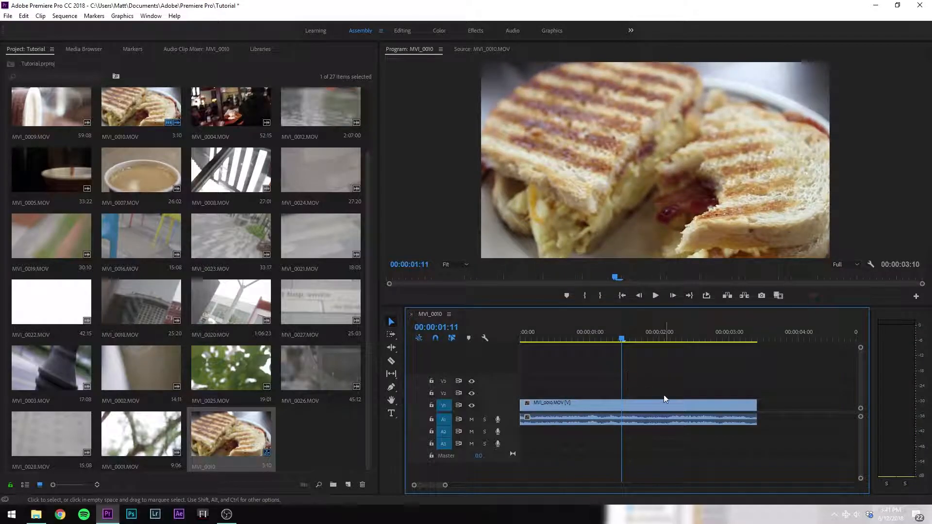
- Open MVI_0007.MOV in the Source Monitor, show its full time range, and play the part around 00:00:13:17
{"action": "double_click", "coordinate": [126, 174]}
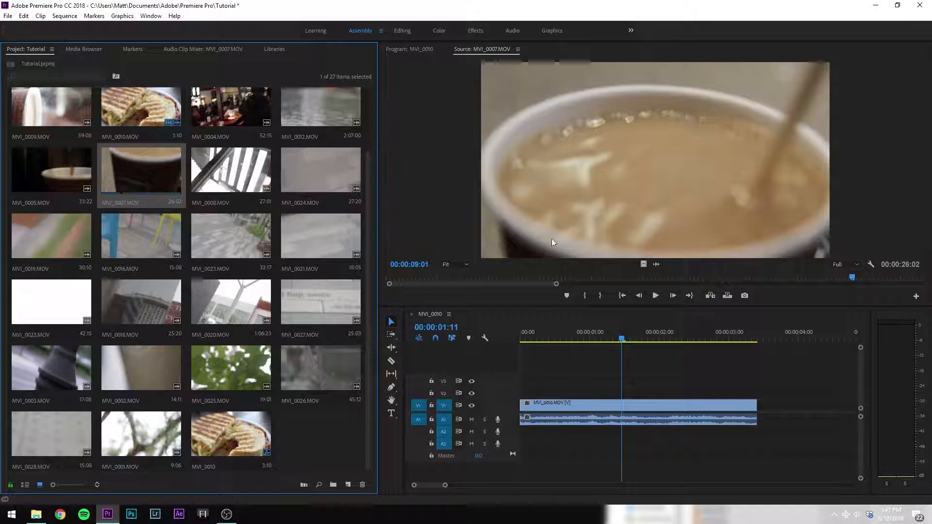
{"action": "left_click_drag", "start_coordinate": [484, 277], "coordinate": [921, 277]}
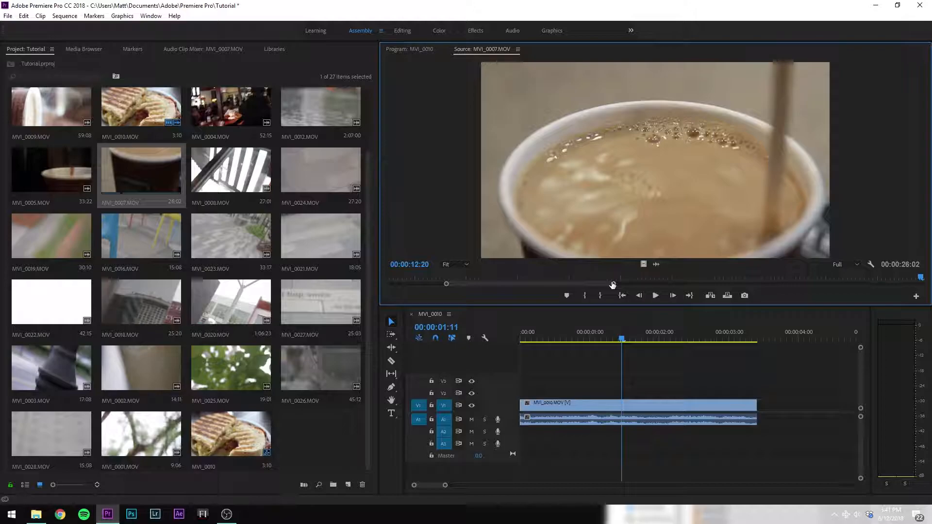
{"action": "left_click_drag", "start_coordinate": [612, 285], "coordinate": [922, 284]}
{"action": "key", "text": "space"}
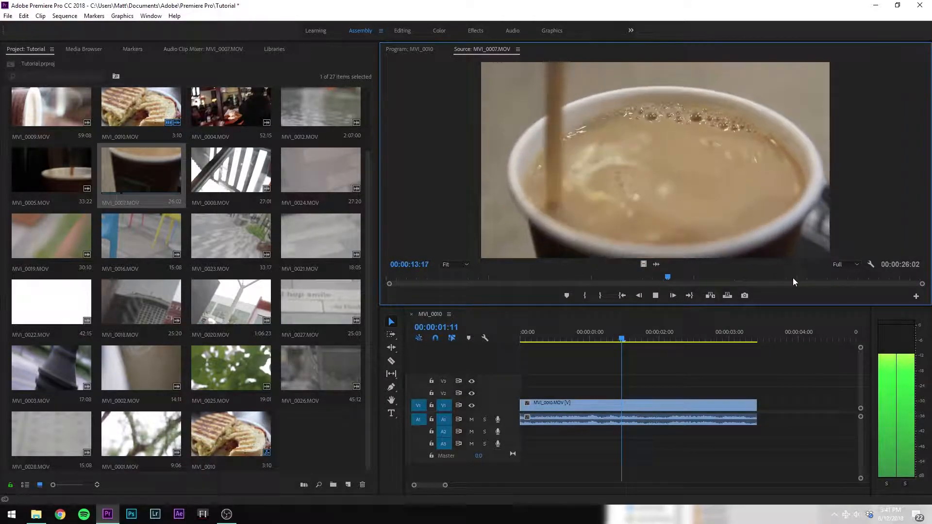
{"action": "key", "text": "space"}
- Mark a 00:00:02:07 section of MVI_0007.MOV ending at 00:00:15:04 and place it on V1 shortly after MVI_0010.MOV
{"action": "left_click_drag", "start_coordinate": [686, 278], "coordinate": [658, 286]}
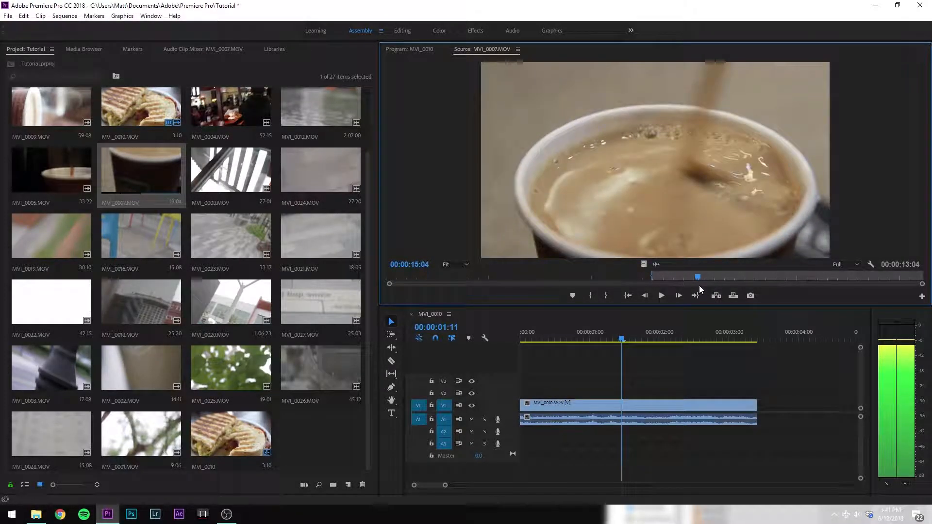
{"action": "key", "text": "o"}
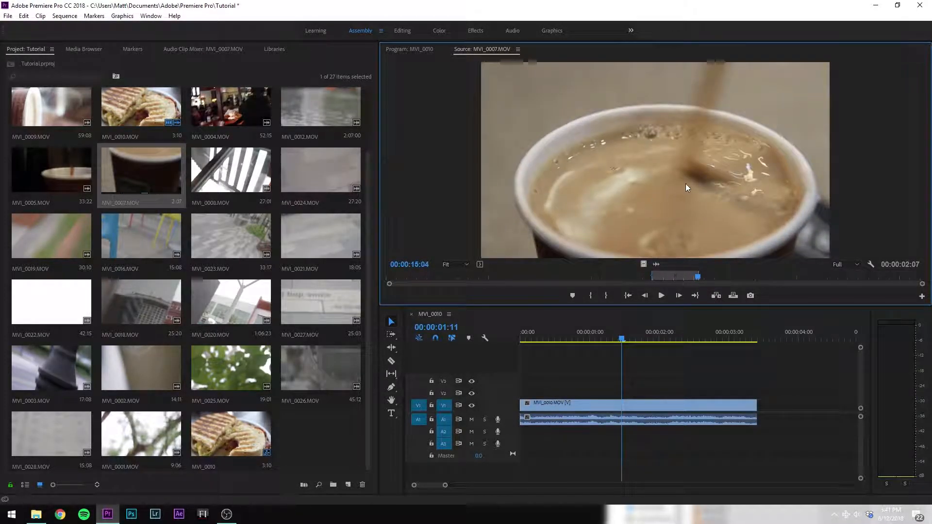
{"action": "left_click_drag", "start_coordinate": [691, 182], "coordinate": [761, 421]}
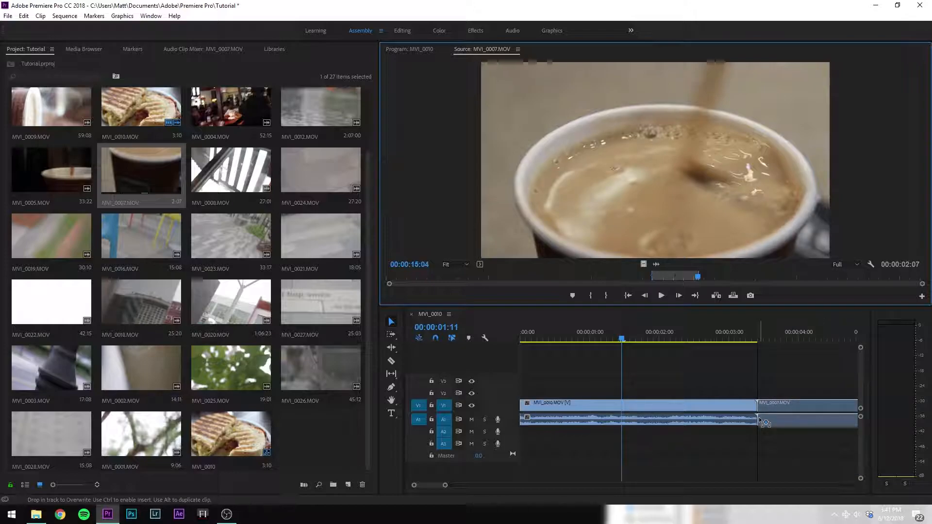
{"action": "left_click_drag", "start_coordinate": [771, 420], "coordinate": [771, 420]}
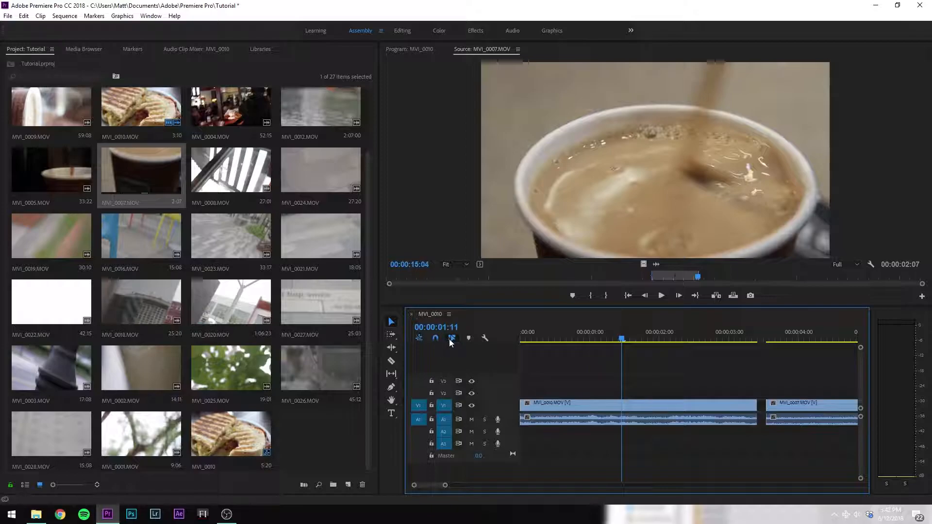
- Try repositioning MVI_0007.MOV with a gap after MVI_0010.MOV on V1, and turn timeline snapping off
{"action": "left_click", "coordinate": [435, 339]}
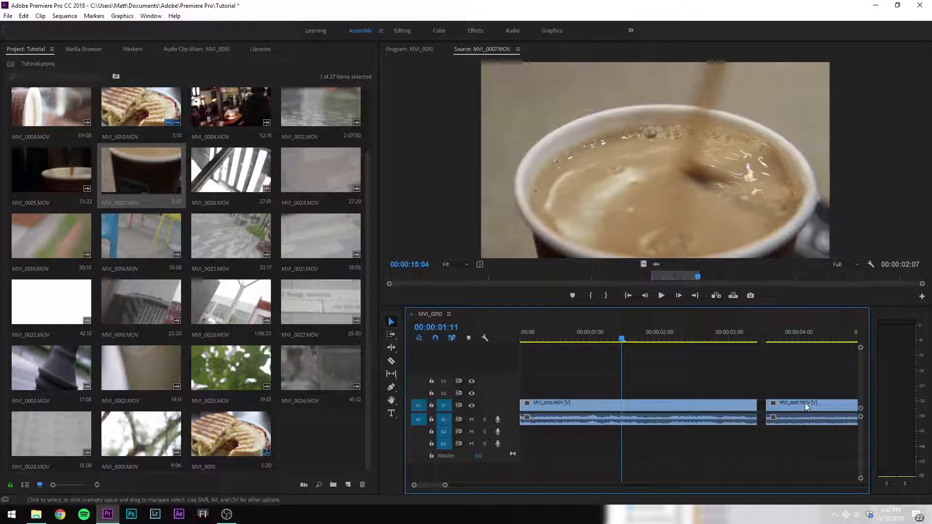
{"action": "left_click_drag", "start_coordinate": [800, 407], "coordinate": [834, 409]}
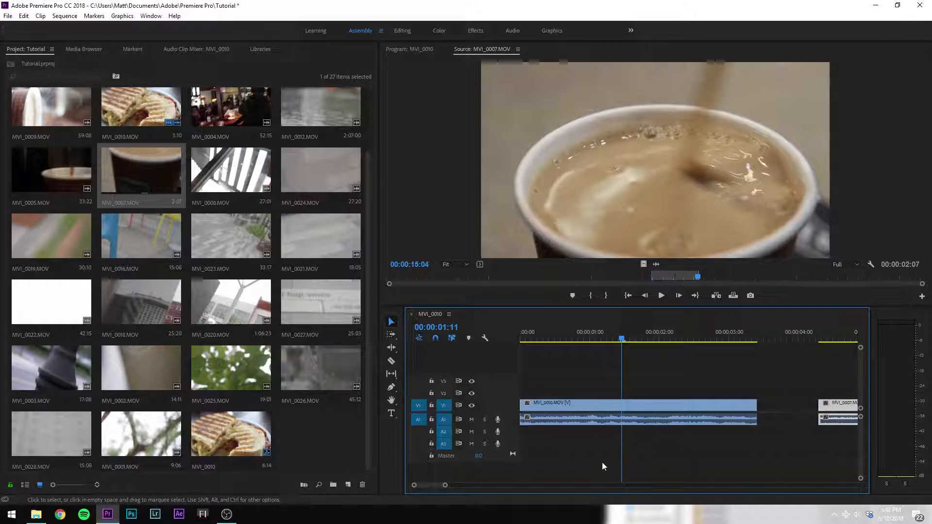
{"action": "left_click_drag", "start_coordinate": [445, 486], "coordinate": [481, 487]}
{"action": "left_click_drag", "start_coordinate": [621, 408], "coordinate": [596, 410]}
{"action": "left_click", "coordinate": [435, 337]}
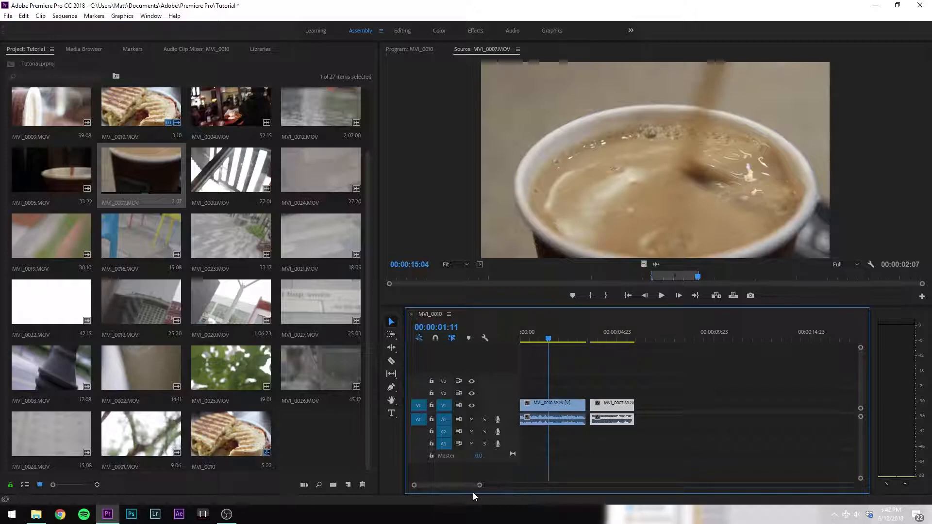
- Move MVI_0007.MOV directly against the end of MVI_0010.MOV on V1 and set the playhead to 00:00:02:10
{"action": "left_click_drag", "start_coordinate": [480, 487], "coordinate": [442, 484]}
{"action": "scroll", "coordinate": [740, 441], "scroll_direction": "down", "scroll_amount": 2}
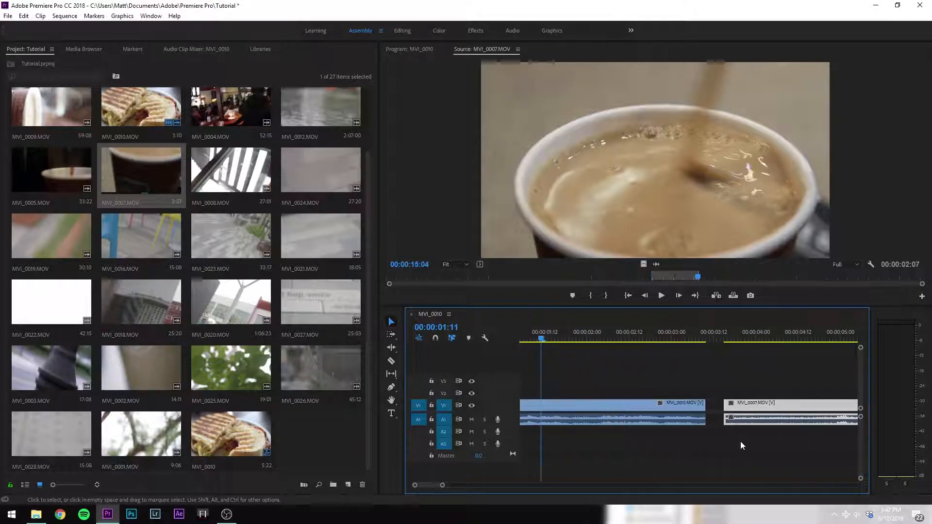
{"action": "left_click_drag", "start_coordinate": [761, 404], "coordinate": [743, 404]}
{"action": "left_click", "coordinate": [700, 339]}
{"action": "left_click_drag", "start_coordinate": [701, 339], "coordinate": [624, 357]}
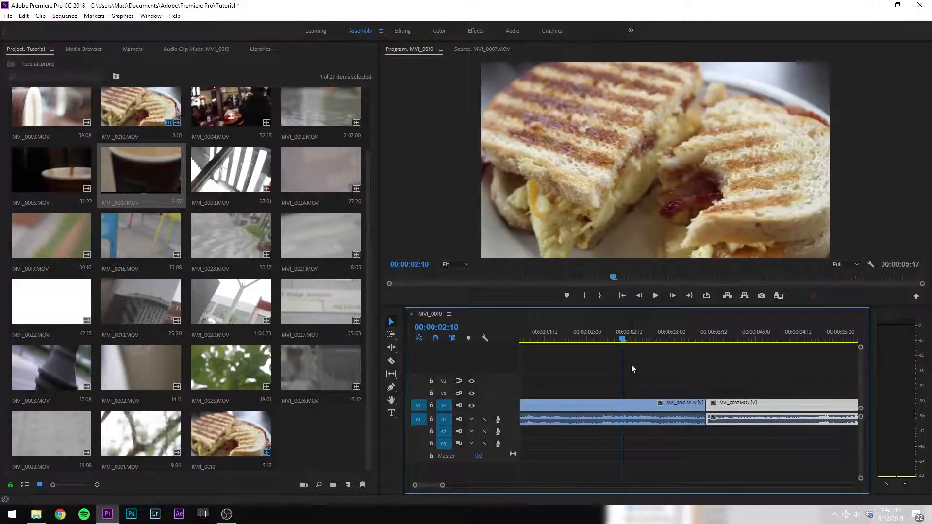
{"action": "left_click_drag", "start_coordinate": [442, 484], "coordinate": [410, 487]}
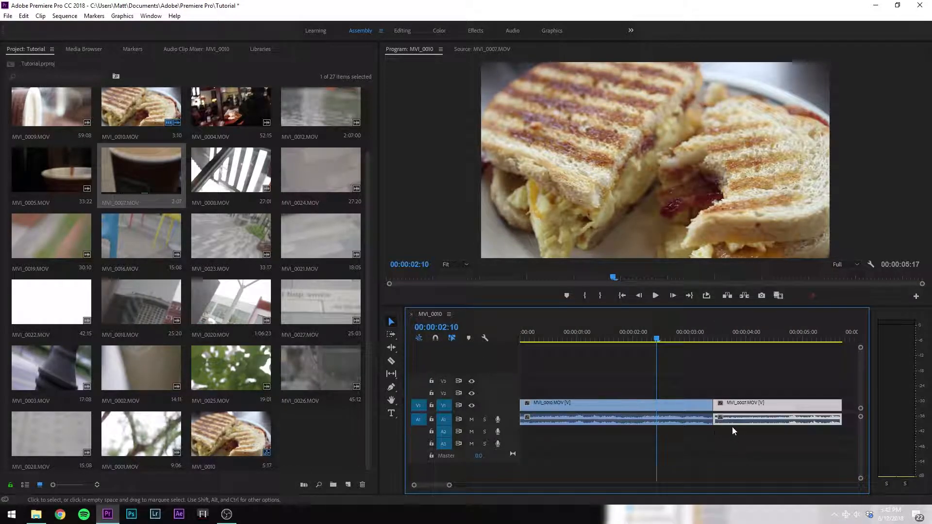
- Turn timeline snapping on and move MVI_0007.MOV on V1 to about 00:00:04:18, leaving a gap after MVI_0010.MOV
{"action": "mouse_move", "coordinate": [732, 415]}
{"action": "left_mouse_down"}
{"action": "mouse_move", "coordinate": [732, 430]}
{"action": "mouse_move", "coordinate": [733, 410]}
{"action": "mouse_move", "coordinate": [740, 422]}
{"action": "left_mouse_up"}
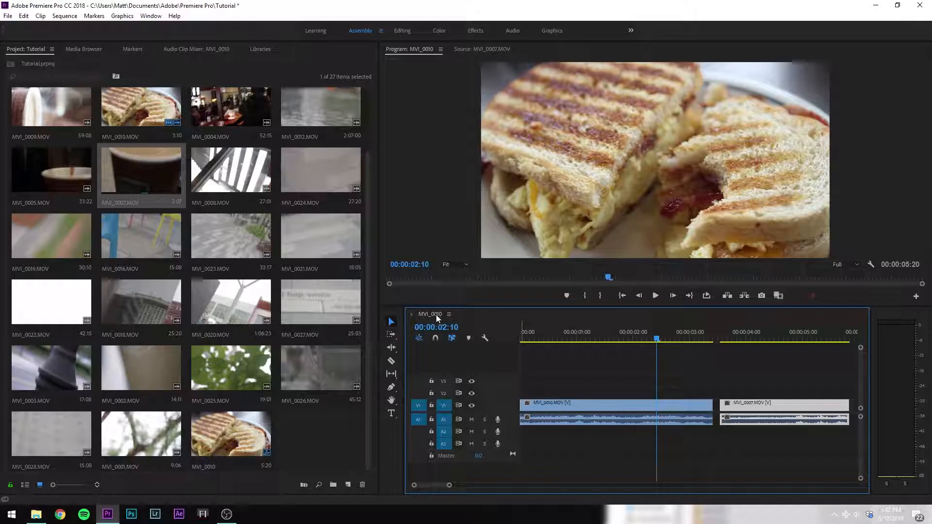
{"action": "left_click", "coordinate": [436, 339]}
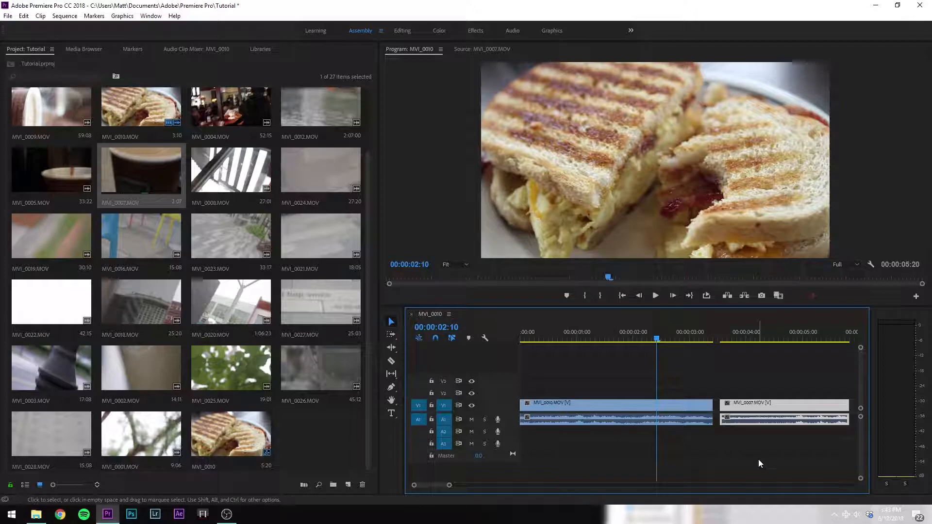
{"action": "left_click_drag", "start_coordinate": [761, 408], "coordinate": [829, 409]}
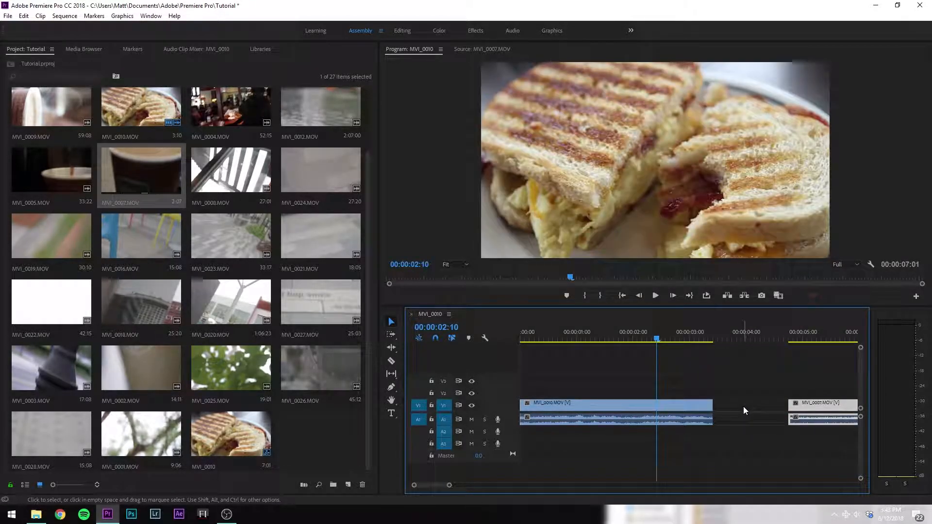
- Ripple delete the gap between MVI_0010.MOV and MVI_0007.MOV, play across the cut, and return the playhead to the sequence start
{"action": "right_click", "coordinate": [744, 407]}
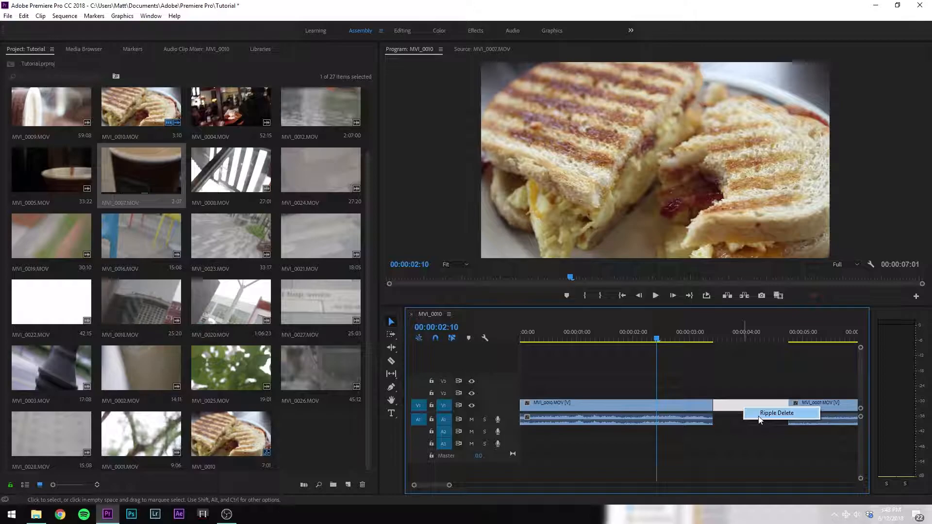
{"action": "left_click", "coordinate": [760, 415]}
{"action": "key", "text": "space"}
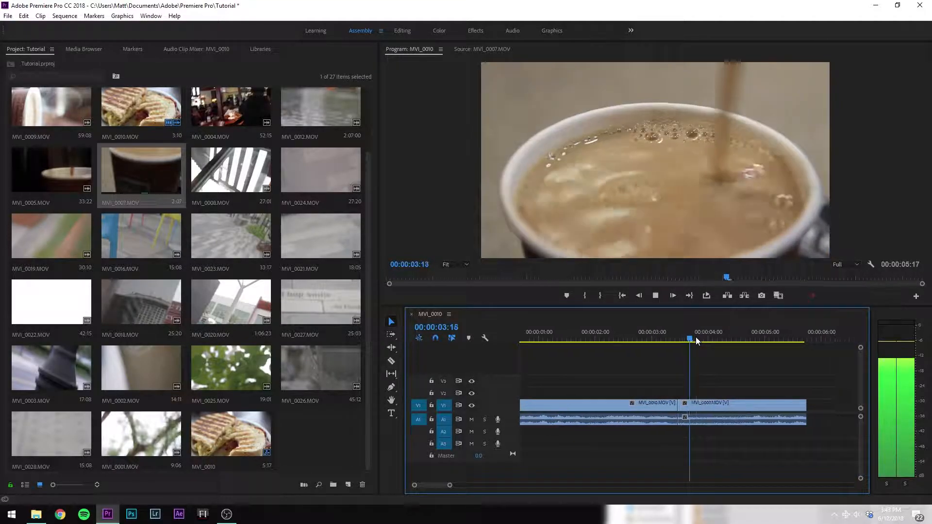
{"action": "key", "text": "space"}
{"action": "key", "text": "Home"}
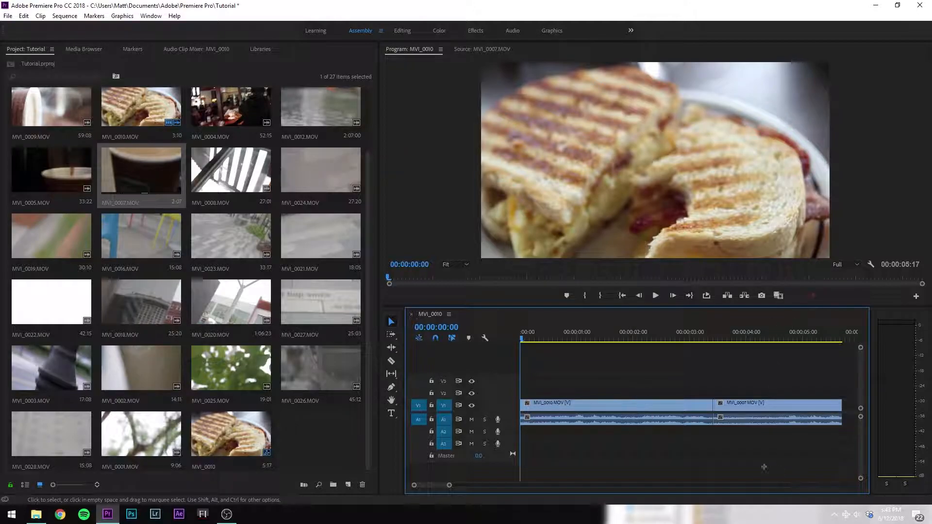
- Unlink the video and audio of both timeline clips, deselect them, and set the playhead to 00:00:01:08
{"action": "left_click_drag", "start_coordinate": [619, 359], "coordinate": [790, 440]}
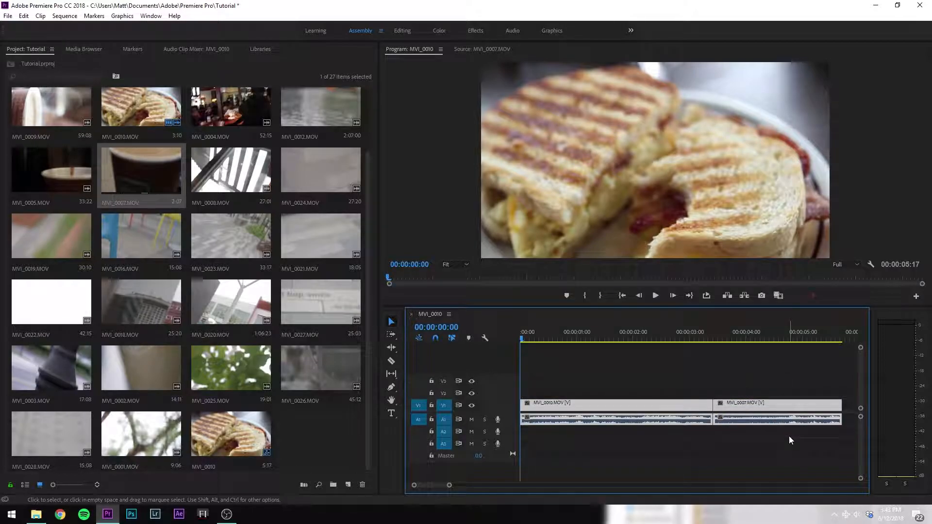
{"action": "right_click", "coordinate": [697, 406]}
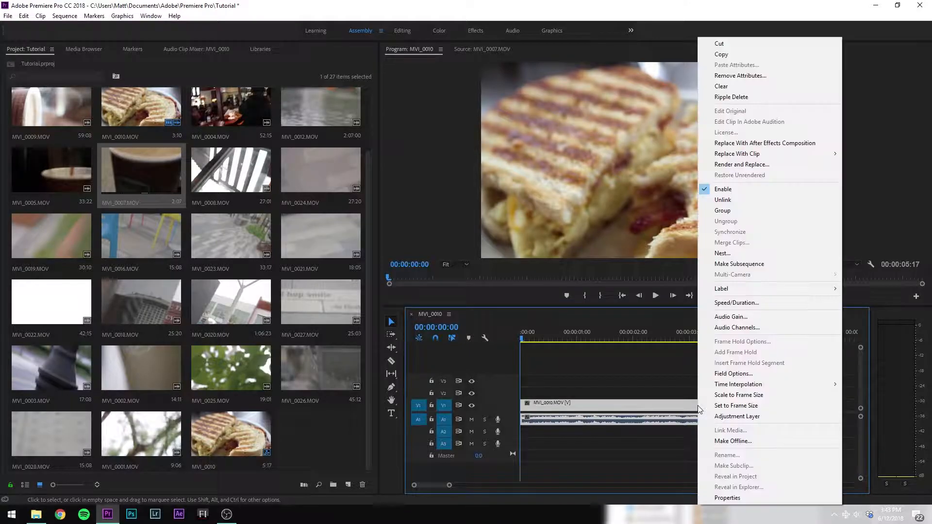
{"action": "left_click", "coordinate": [736, 202]}
{"action": "left_click", "coordinate": [656, 404]}
{"action": "right_click", "coordinate": [656, 403]}
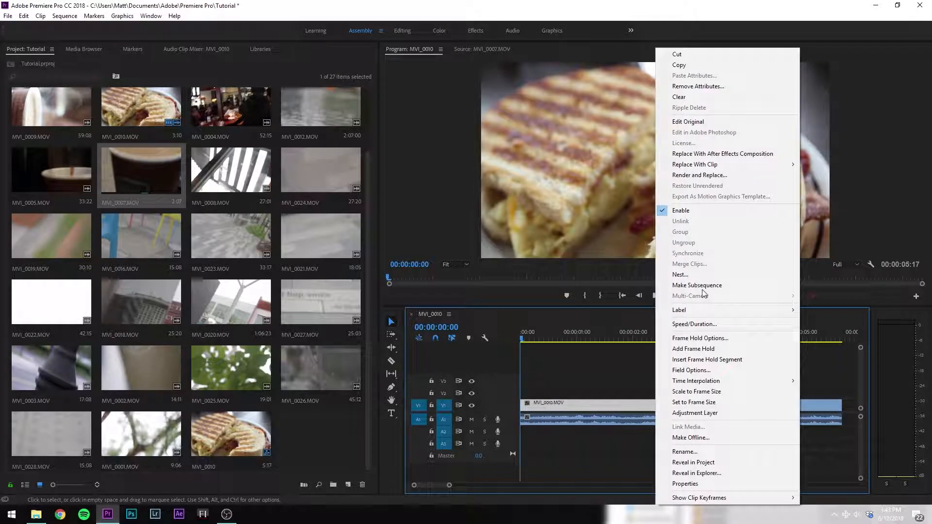
{"action": "left_click", "coordinate": [595, 335]}
{"action": "left_click", "coordinate": [629, 371]}
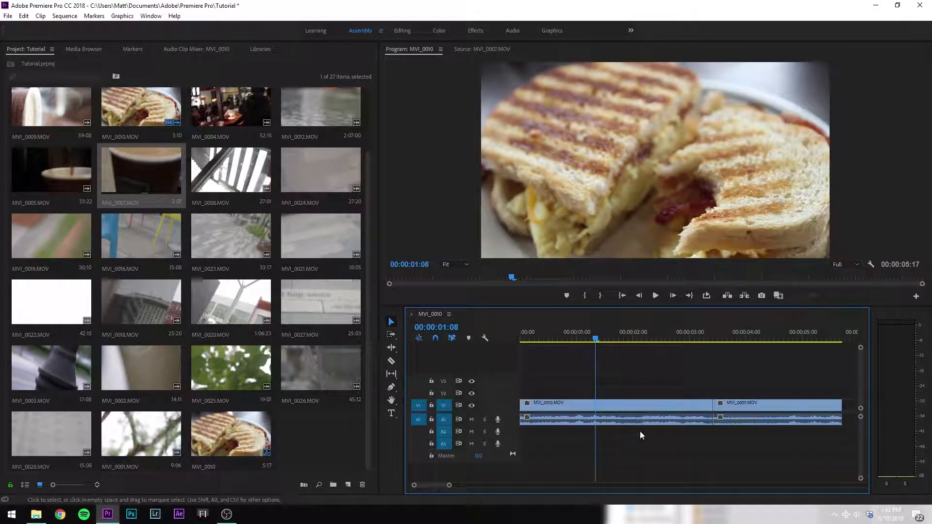
- Select the audio of MVI_0010.MOV separately from its video and move it down from A1 to A2
{"action": "left_click", "coordinate": [639, 421]}
{"action": "left_click", "coordinate": [645, 402]}
{"action": "left_click", "coordinate": [638, 419]}
{"action": "left_click", "coordinate": [640, 405]}
{"action": "left_click", "coordinate": [637, 420]}
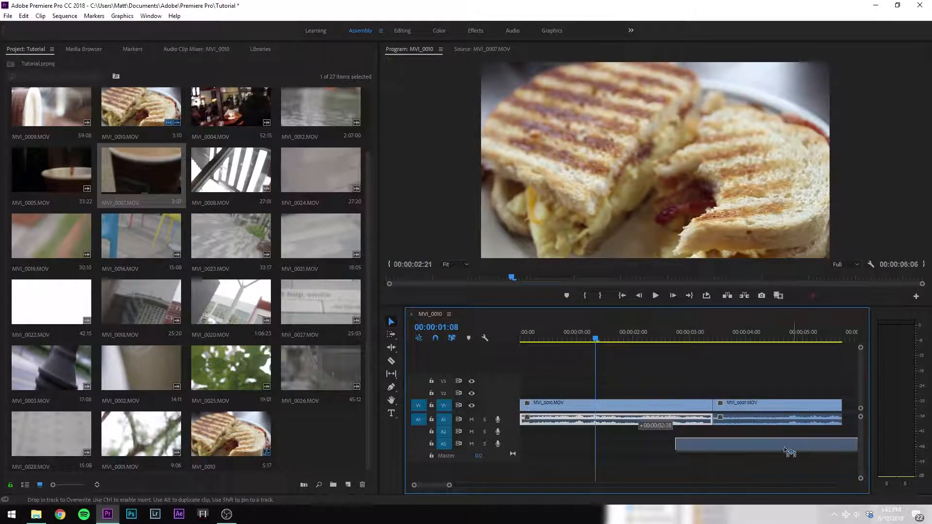
{"action": "left_click_drag", "start_coordinate": [673, 425], "coordinate": [678, 439]}
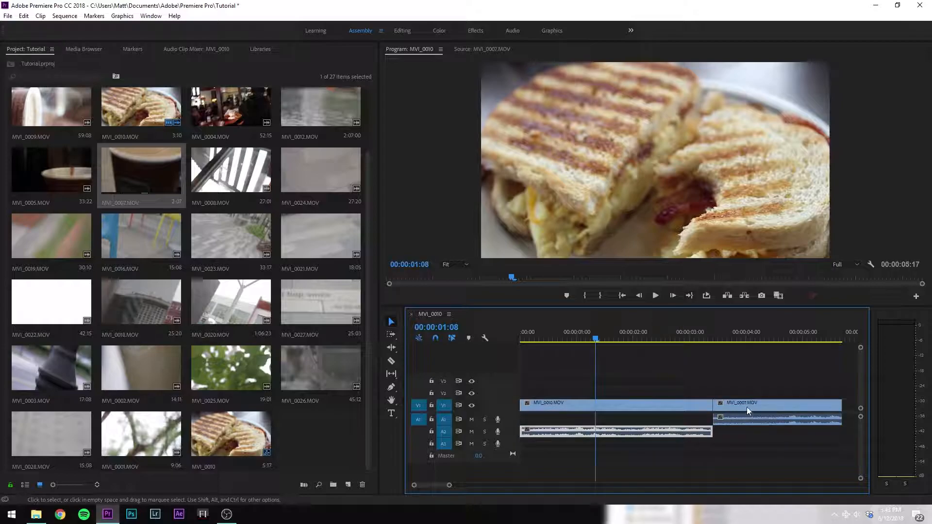
- Link the video and audio of MVI_0007.MOV again and move the clip away from the end of MVI_0010.MOV
{"action": "right_click", "coordinate": [762, 404]}
{"action": "left_click", "coordinate": [786, 200]}
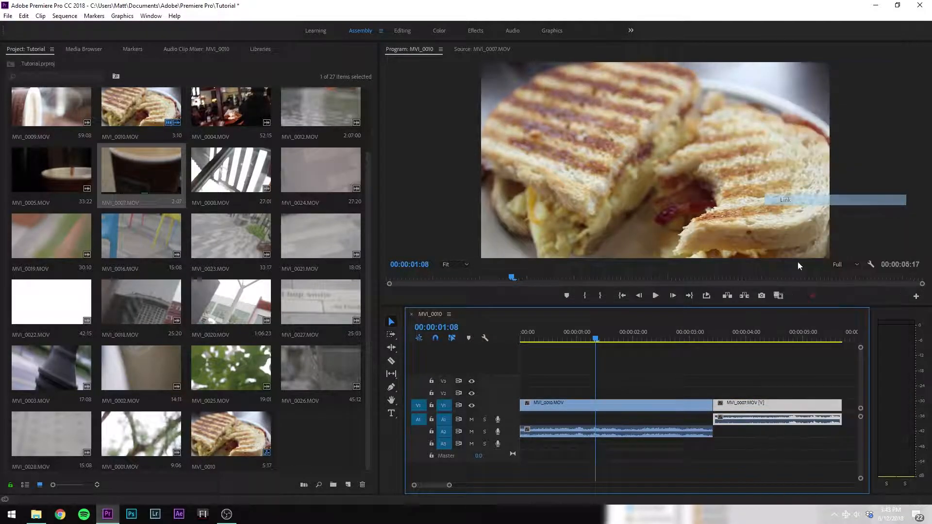
{"action": "left_click_drag", "start_coordinate": [773, 420], "coordinate": [815, 420]}
- Delete the detached MVI_0010.MOV audio from A2, keeping its video on V1
{"action": "left_click", "coordinate": [674, 405]}
{"action": "left_click", "coordinate": [671, 436]}
{"action": "key", "text": "space"}
{"action": "key", "text": "space"}
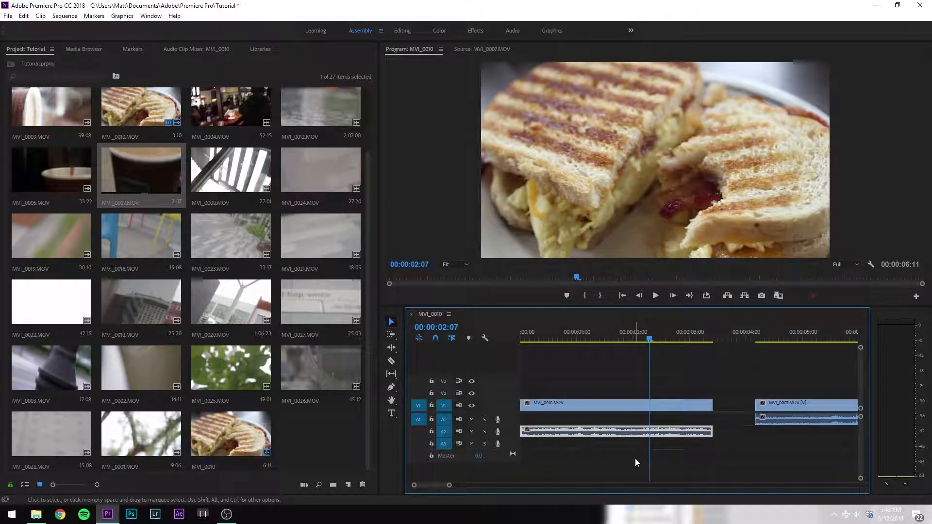
{"action": "key", "text": "Delete"}
- Move MVI_0007.MOV back against the end of MVI_0010.MOV, then unlink and delete its audio
{"action": "left_click_drag", "start_coordinate": [786, 403], "coordinate": [744, 404]}
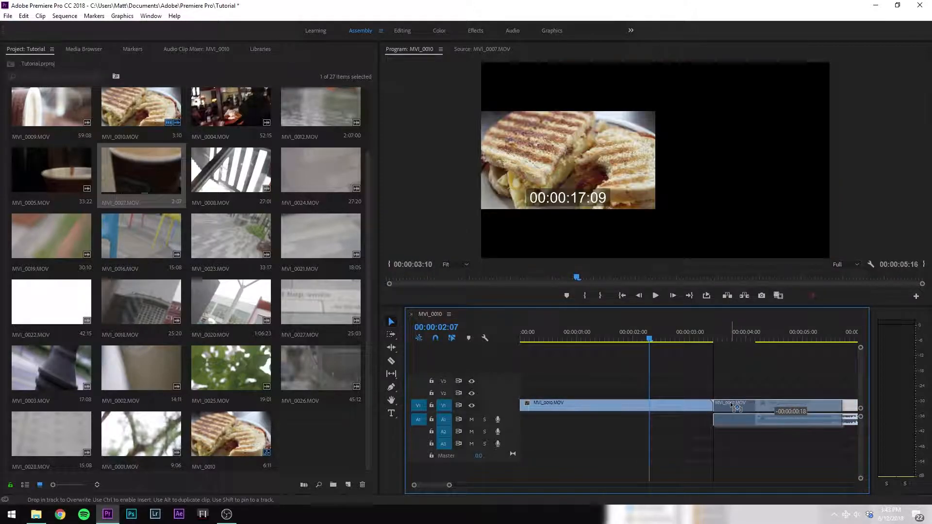
{"action": "right_click", "coordinate": [745, 403]}
{"action": "left_click", "coordinate": [797, 185]}
{"action": "left_click", "coordinate": [738, 422]}
{"action": "key", "text": "Delete"}
- Play and scrub the two video-only clips around their cut at different timeline scales
{"action": "left_click_drag", "start_coordinate": [707, 343], "coordinate": [741, 350]}
{"action": "key", "text": "space"}
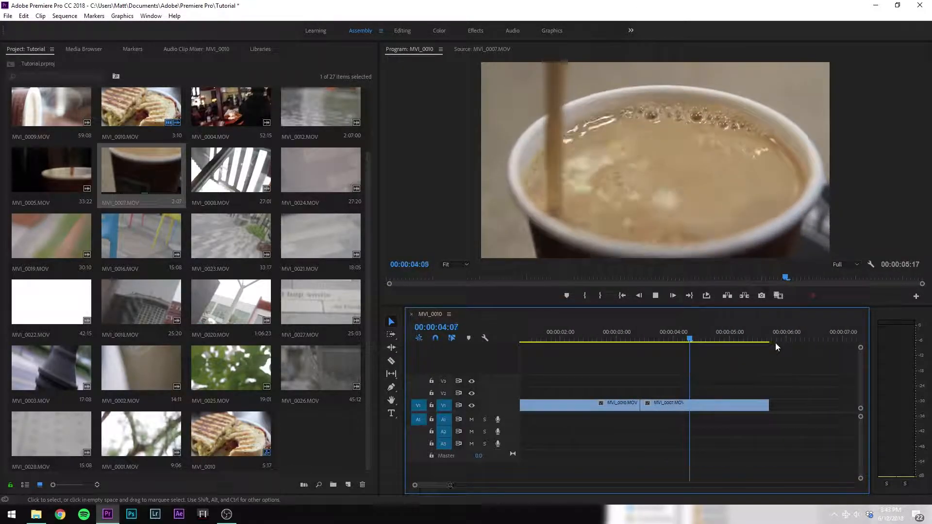
{"action": "left_click_drag", "start_coordinate": [563, 336], "coordinate": [750, 371]}
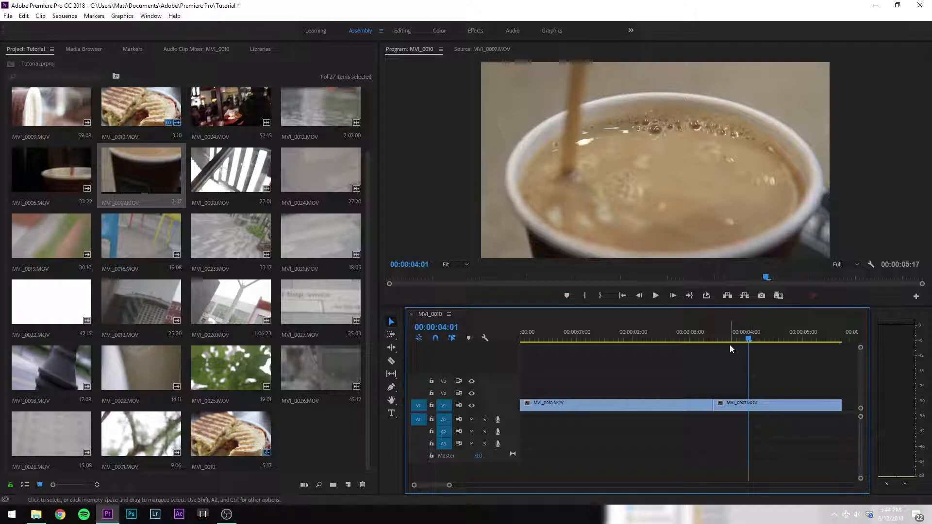
{"action": "left_click_drag", "start_coordinate": [449, 485], "coordinate": [509, 485]}
{"action": "left_click_drag", "start_coordinate": [570, 334], "coordinate": [402, 341]}
{"action": "key", "text": "space"}
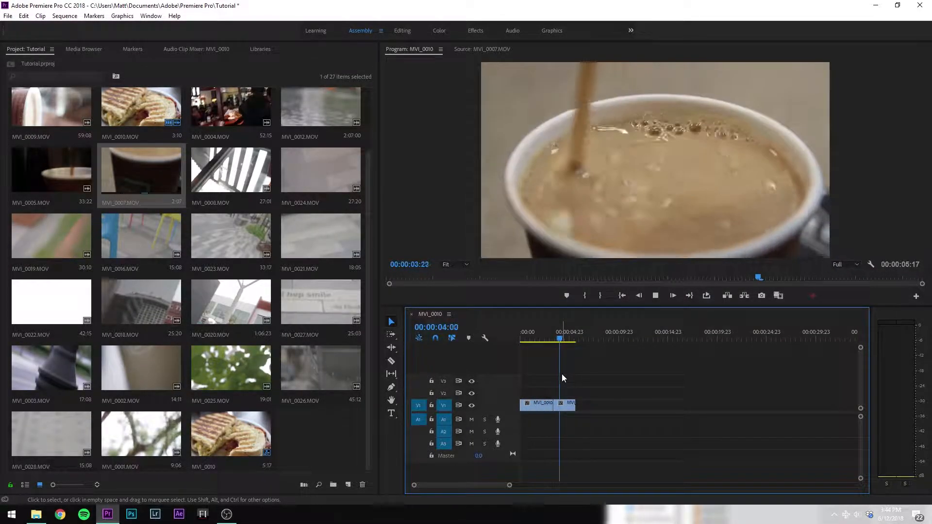
{"action": "key", "text": "space"}
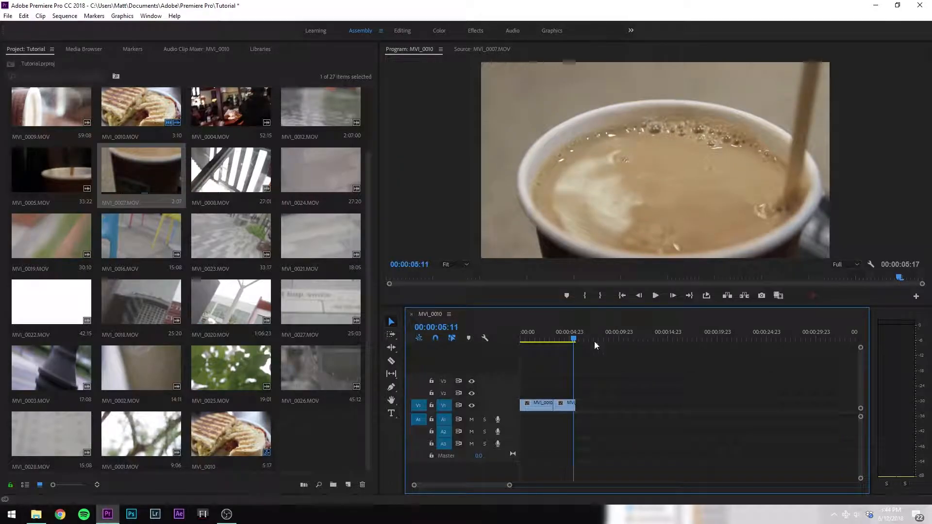
{"action": "left_click_drag", "start_coordinate": [509, 486], "coordinate": [485, 493]}
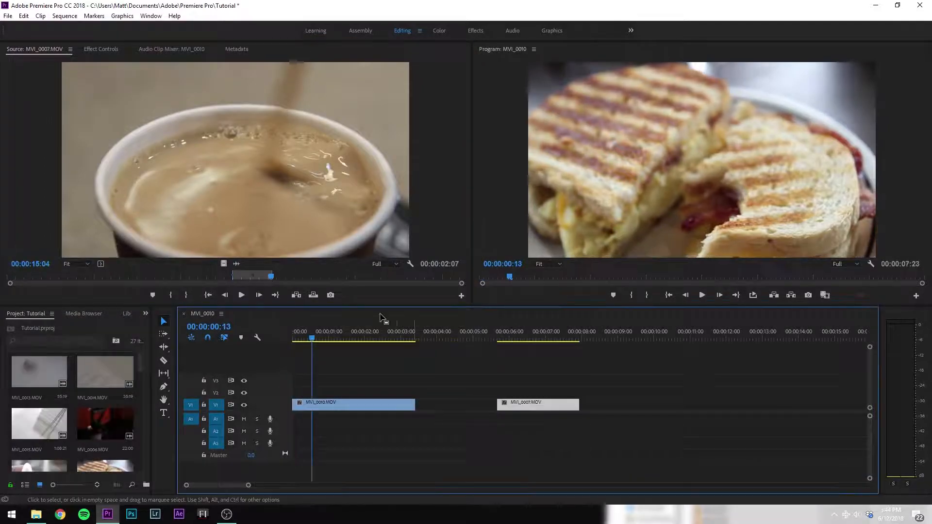
- Try moving MVI_0010.MOV onto V2 about two seconds along, and return it to the start of V1
{"action": "left_click_drag", "start_coordinate": [365, 409], "coordinate": [439, 392]}
{"action": "left_click_drag", "start_coordinate": [364, 334], "coordinate": [490, 338]}
{"action": "left_click_drag", "start_coordinate": [441, 395], "coordinate": [368, 408]}
- Extend the end of MVI_0010.MOV on V1 to shortly before 00:00:05:00 and play the lengthened clip
{"action": "left_click_drag", "start_coordinate": [359, 338], "coordinate": [413, 380]}
{"action": "left_click", "coordinate": [417, 402]}
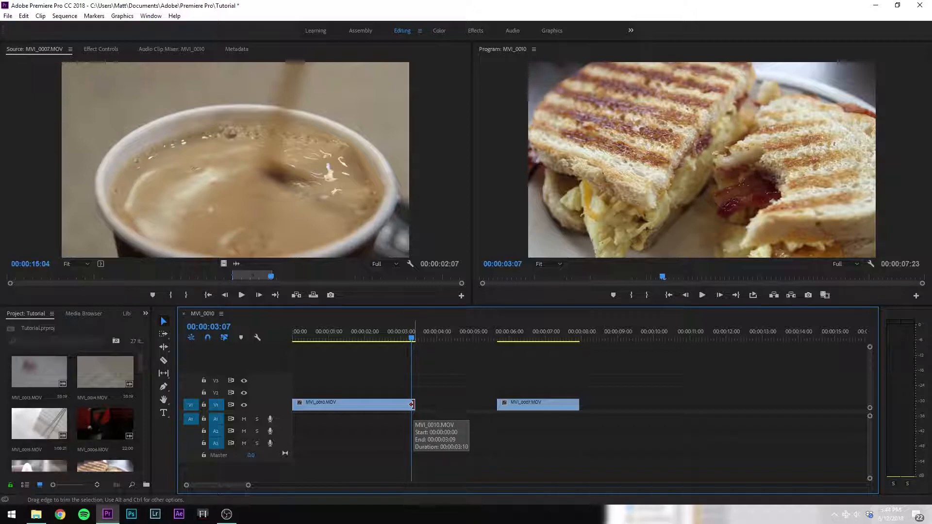
{"action": "left_click_drag", "start_coordinate": [412, 405], "coordinate": [465, 404]}
{"action": "key", "text": "space"}
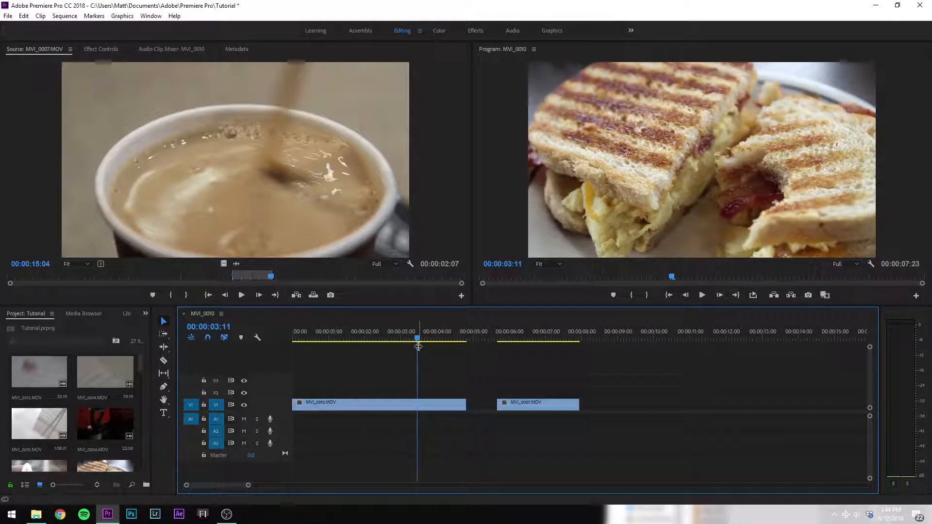
{"action": "key", "text": "space"}
{"action": "left_click_drag", "start_coordinate": [416, 335], "coordinate": [217, 346]}
{"action": "key", "text": "space"}
{"action": "key", "text": "space"}
- Set the playhead to 00:00:04:12 and trim the end of MVI_0010.MOV back to about that point
{"action": "left_click", "coordinate": [456, 340]}
{"action": "left_click", "coordinate": [458, 346]}
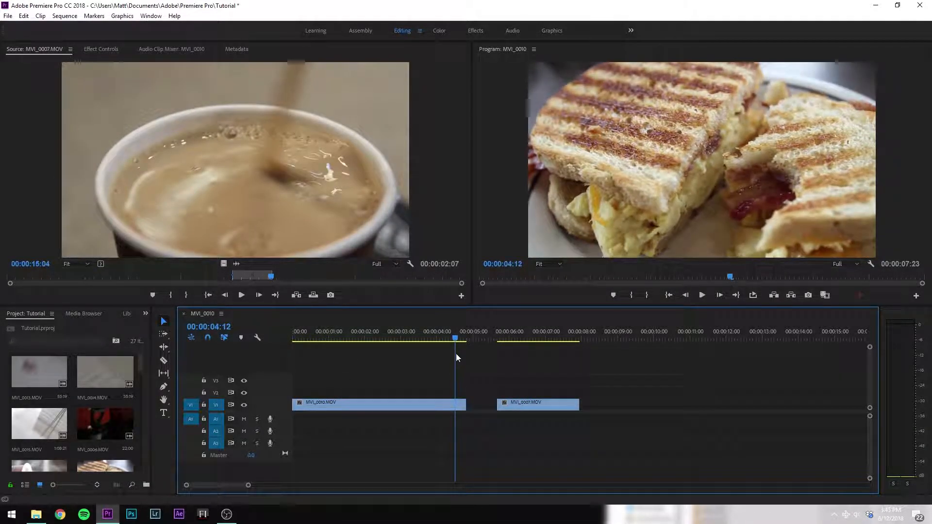
{"action": "mouse_move", "coordinate": [465, 407]}
{"action": "left_mouse_down"}
{"action": "mouse_move", "coordinate": [474, 406]}
{"action": "mouse_move", "coordinate": [449, 412]}
{"action": "mouse_move", "coordinate": [461, 420]}
{"action": "mouse_move", "coordinate": [446, 409]}
{"action": "mouse_move", "coordinate": [457, 412]}
{"action": "left_mouse_up"}
{"action": "left_click_drag", "start_coordinate": [438, 337], "coordinate": [408, 355]}
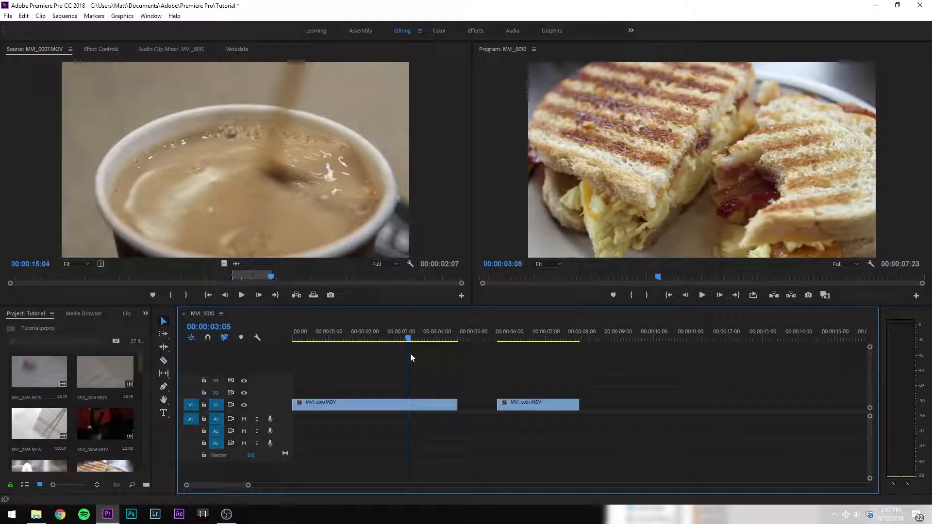
- Ripple delete the gap between the trimmed MVI_0010.MOV and MVI_0007.MOV, and play across the new cut
{"action": "right_click", "coordinate": [476, 409]}
{"action": "left_click", "coordinate": [508, 411]}
{"action": "left_click_drag", "start_coordinate": [461, 337], "coordinate": [412, 378]}
{"action": "key", "text": "space"}
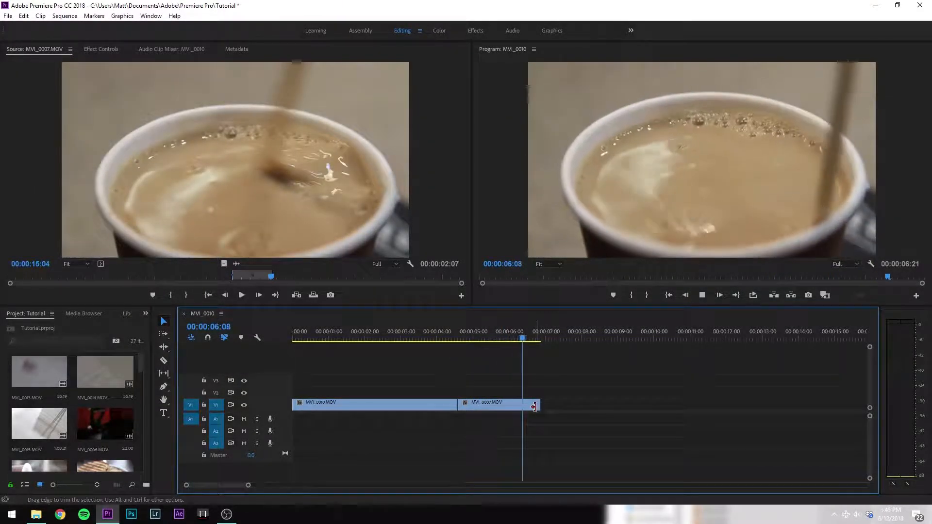
- Lengthen MVI_0007.MOV to about three seconds, place it against the end of MVI_0010.MOV, and turn snapping on
{"action": "left_click_drag", "start_coordinate": [517, 405], "coordinate": [472, 404]}
{"action": "mouse_move", "coordinate": [496, 407]}
{"action": "left_mouse_down"}
{"action": "mouse_move", "coordinate": [503, 407]}
{"action": "mouse_move", "coordinate": [485, 405]}
{"action": "left_mouse_up"}
{"action": "left_click", "coordinate": [208, 338]}
{"action": "left_click", "coordinate": [430, 338]}
{"action": "key", "text": "space"}
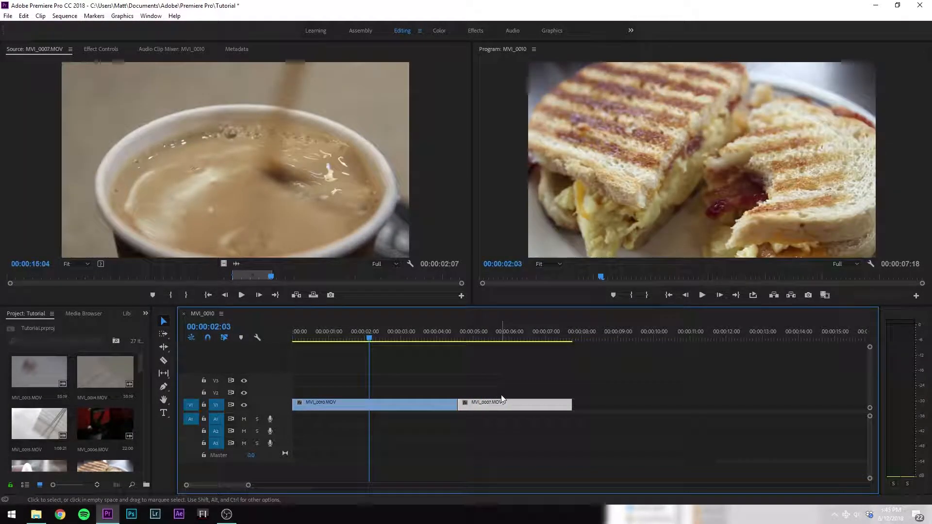
- Split MVI_0010.MOV on V1 at 00:00:02:04 with the Razor tool and switch back to the Selection tool
{"action": "left_click_drag", "start_coordinate": [376, 342], "coordinate": [392, 346]}
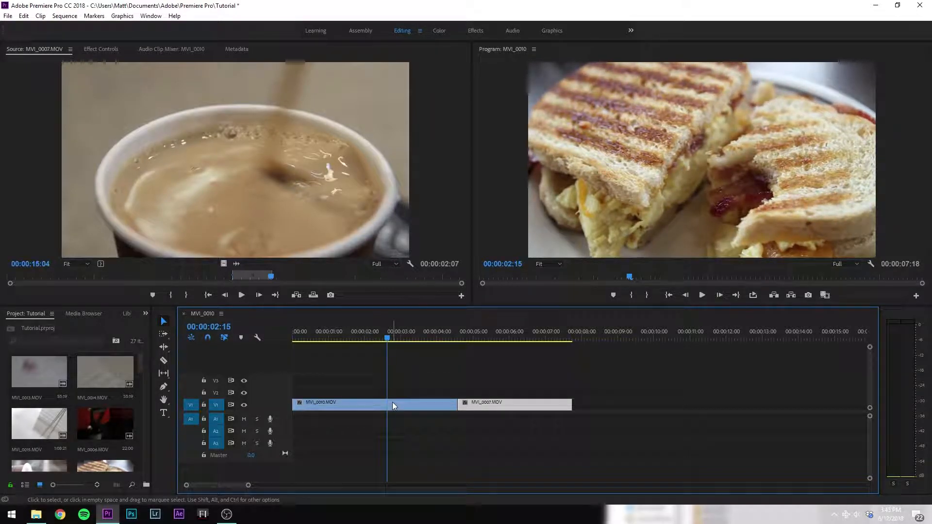
{"action": "left_click_drag", "start_coordinate": [494, 336], "coordinate": [372, 374]}
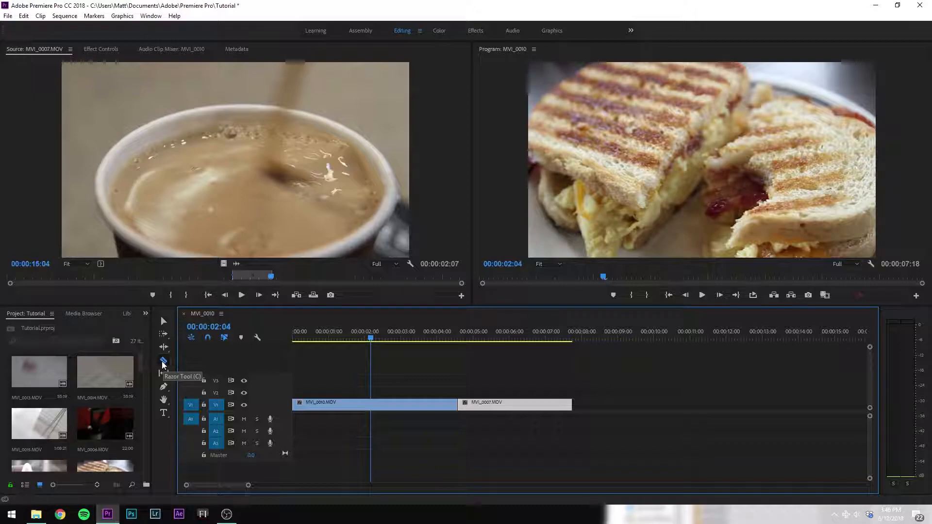
{"action": "left_click", "coordinate": [162, 362]}
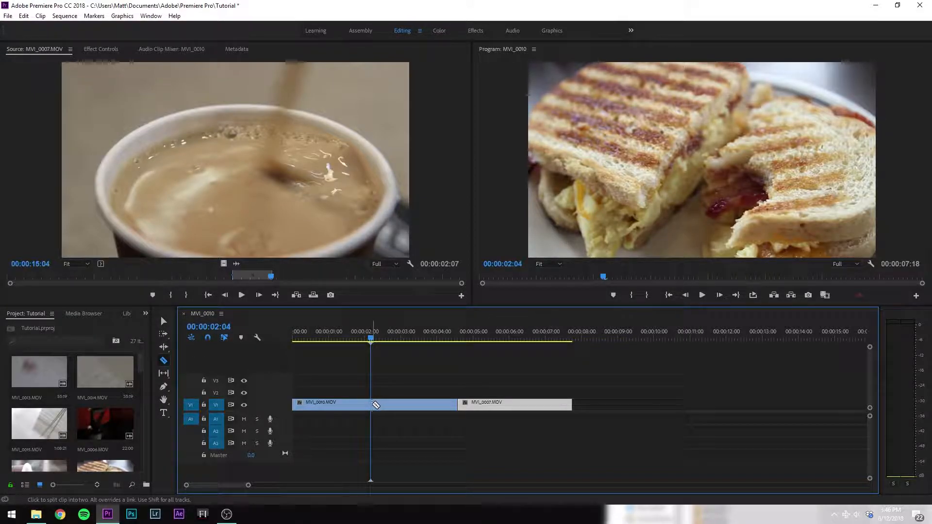
{"action": "left_click", "coordinate": [372, 404]}
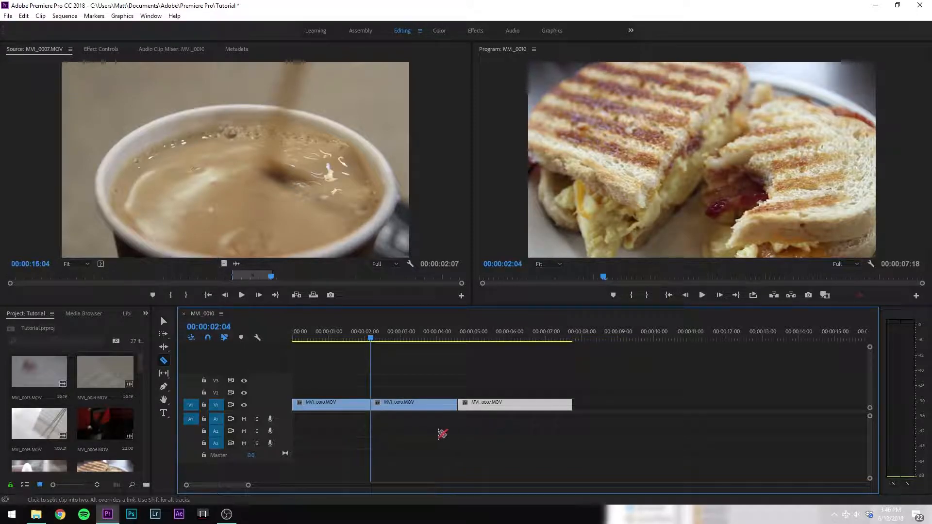
{"action": "key", "text": "ctrl+z"}
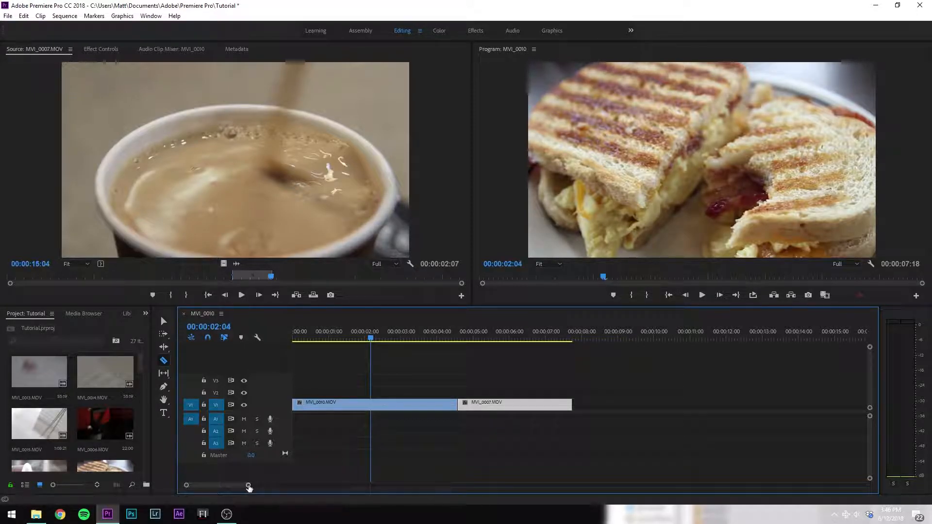
{"action": "left_click_drag", "start_coordinate": [248, 485], "coordinate": [221, 485]}
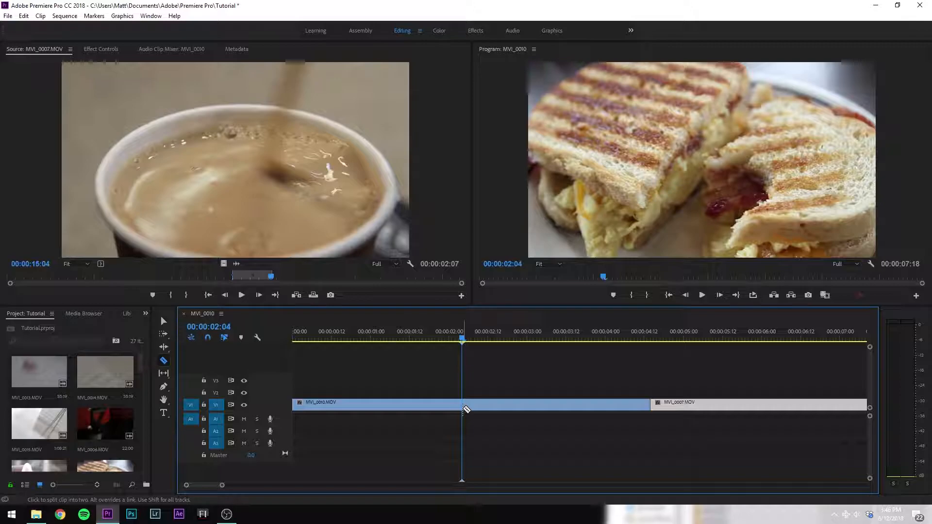
{"action": "left_click", "coordinate": [463, 408]}
{"action": "key", "text": "v"}
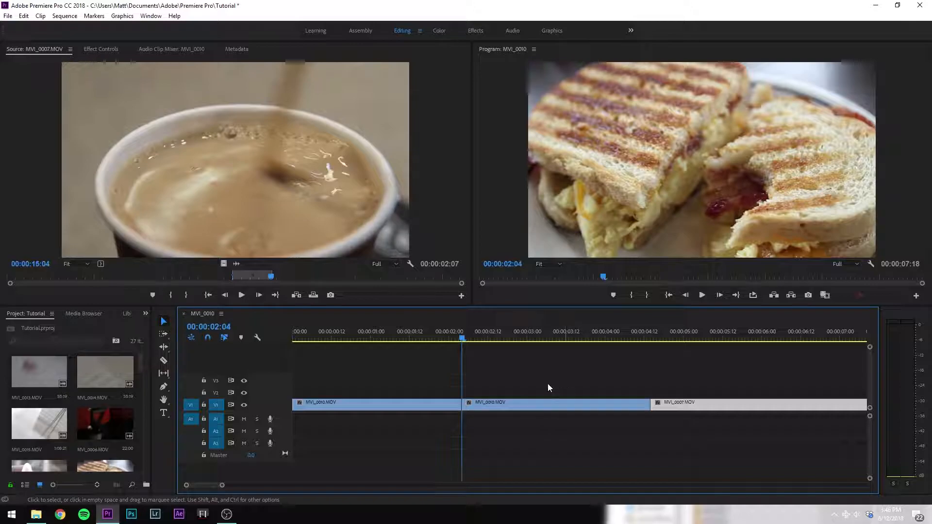
- Place MVI_0007.MOV between the two MVI_0010.MOV pieces without gaps on V1, and play the rearranged sequence
{"action": "left_click_drag", "start_coordinate": [512, 408], "coordinate": [767, 382]}
{"action": "left_click_drag", "start_coordinate": [699, 403], "coordinate": [507, 405]}
{"action": "left_click_drag", "start_coordinate": [776, 383], "coordinate": [743, 405]}
{"action": "key", "text": "space"}
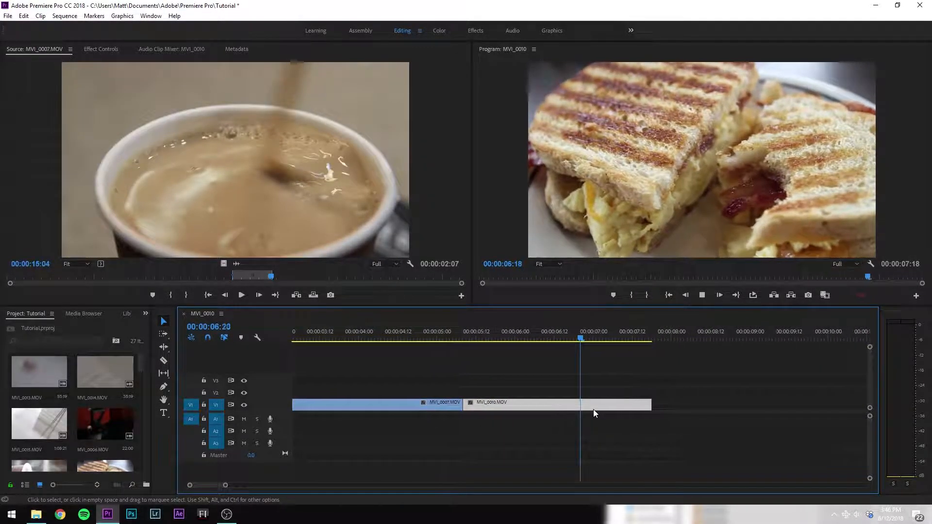
{"action": "key", "text": "space"}
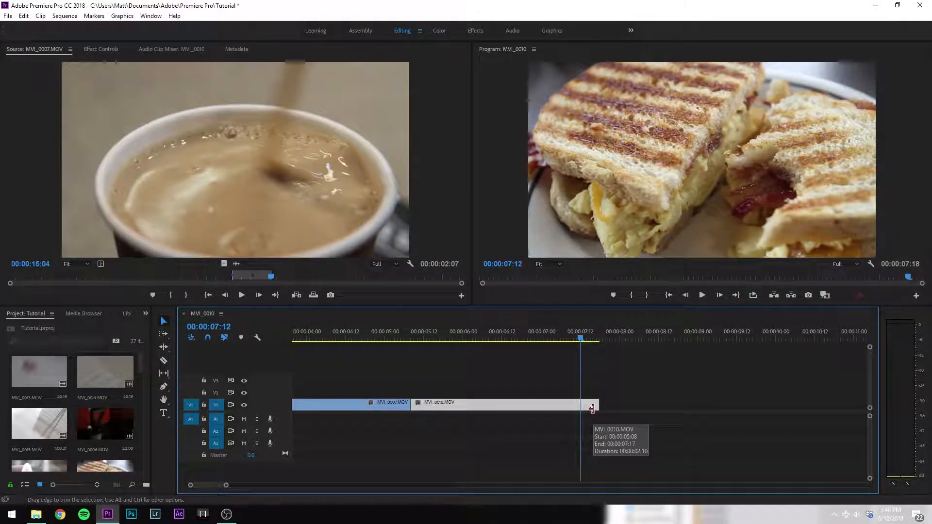
- Examine the sequence at different timeline zoom levels, fit it whole in the timeline, and play it from 00:00:01:23 across both cuts
{"action": "left_click_drag", "start_coordinate": [226, 484], "coordinate": [284, 483]}
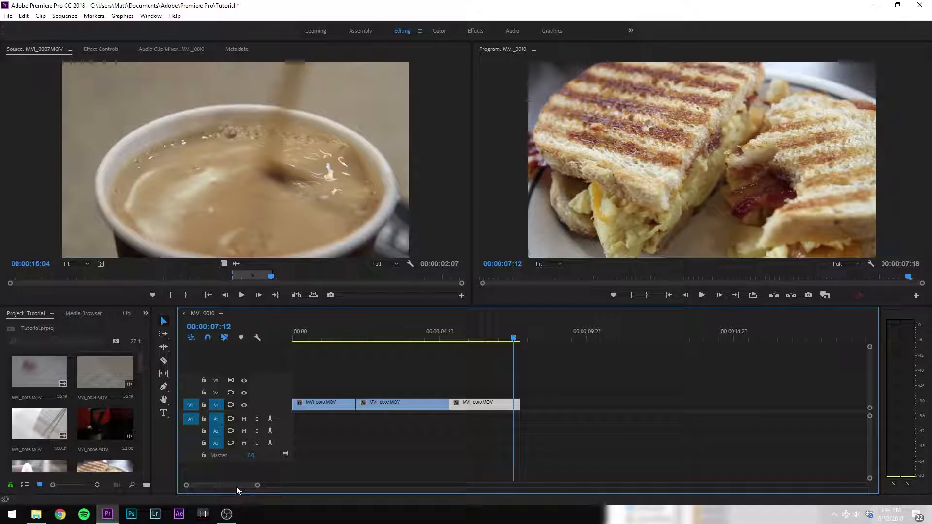
{"action": "left_click_drag", "start_coordinate": [257, 486], "coordinate": [204, 491]}
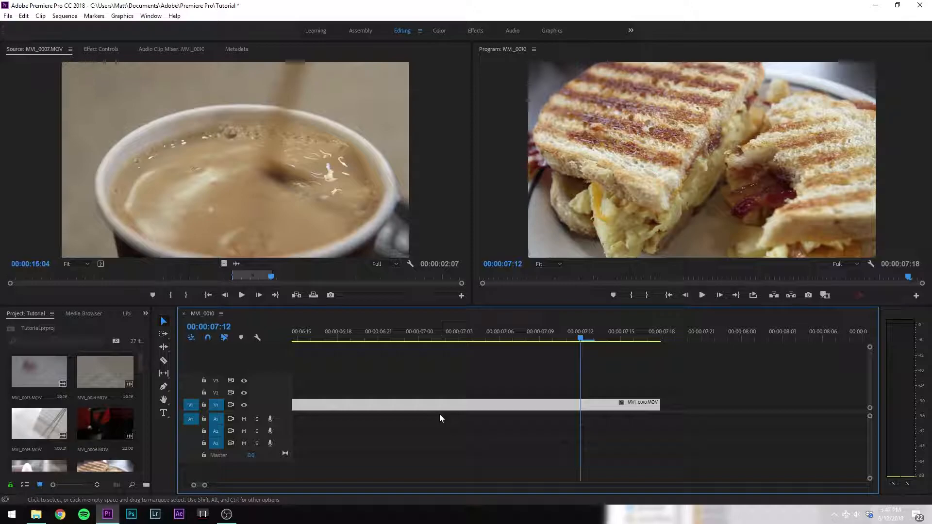
{"action": "key", "text": "backslash"}
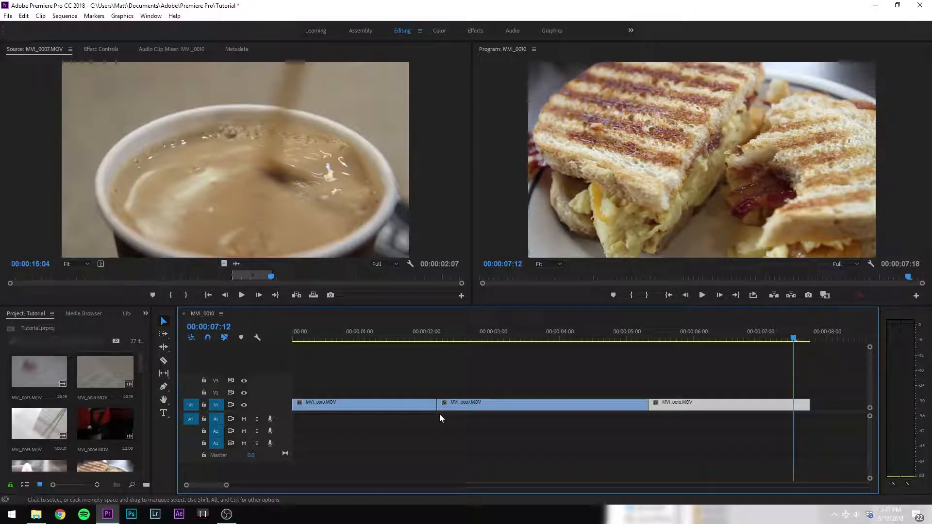
{"action": "left_click_drag", "start_coordinate": [398, 330], "coordinate": [369, 335]}
{"action": "left_click_drag", "start_coordinate": [386, 366], "coordinate": [422, 365]}
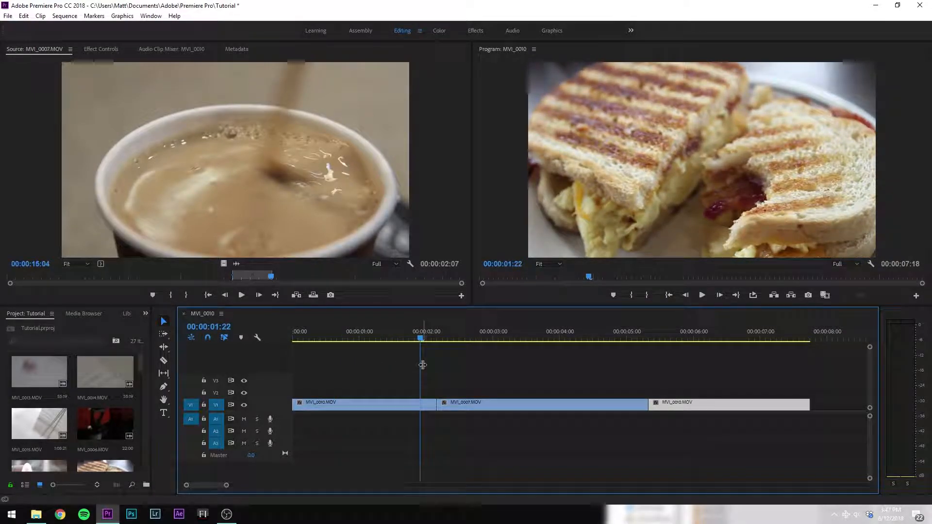
{"action": "mouse_move", "coordinate": [422, 365]}
{"action": "left_mouse_down"}
{"action": "mouse_move", "coordinate": [814, 362]}
{"action": "mouse_move", "coordinate": [251, 380]}
{"action": "mouse_move", "coordinate": [634, 347]}
{"action": "mouse_move", "coordinate": [401, 377]}
{"action": "mouse_move", "coordinate": [424, 383]}
{"action": "left_mouse_up"}
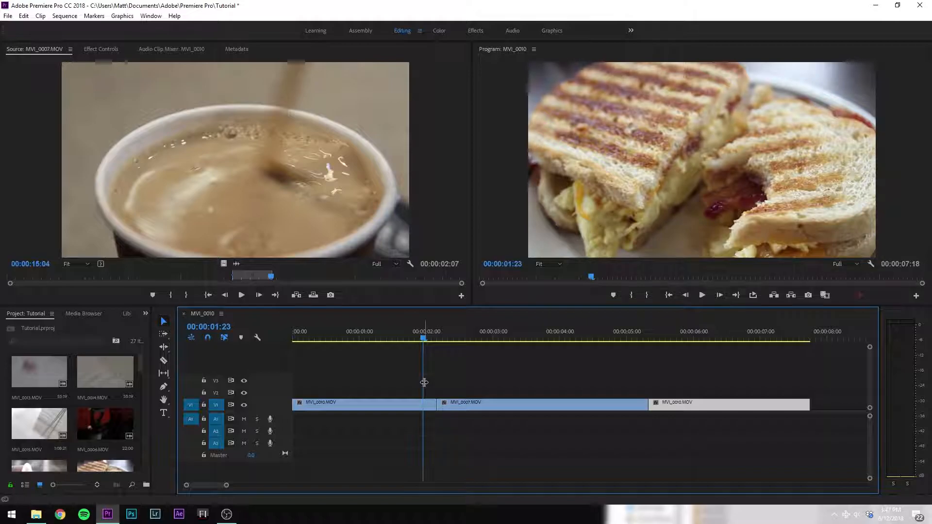
{"action": "key", "text": "space"}
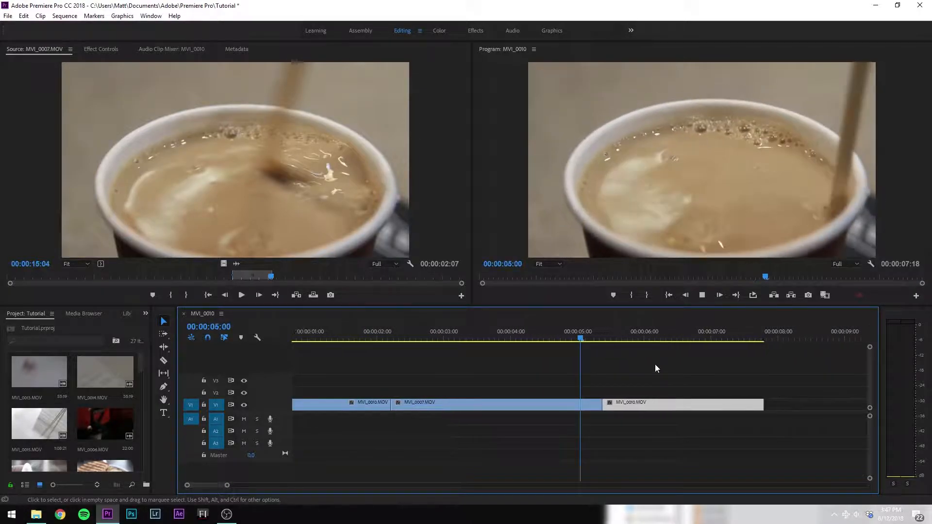
{"action": "key", "text": "space"}
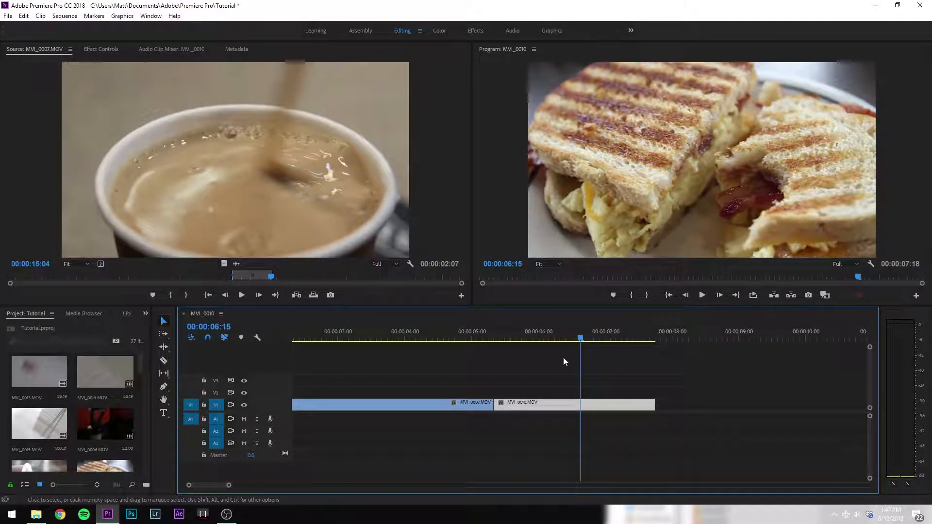
- Add a "Subscribve?" text title over the video at 00:00:01:18, and play the sequence through it
{"action": "scroll", "coordinate": [486, 403], "scroll_direction": "up", "scroll_amount": 3}
{"action": "mouse_move", "coordinate": [418, 334]}
{"action": "left_mouse_down"}
{"action": "mouse_move", "coordinate": [438, 343]}
{"action": "mouse_move", "coordinate": [389, 350]}
{"action": "mouse_move", "coordinate": [445, 327]}
{"action": "mouse_move", "coordinate": [423, 338]}
{"action": "left_mouse_up"}
{"action": "left_click", "coordinate": [369, 363]}
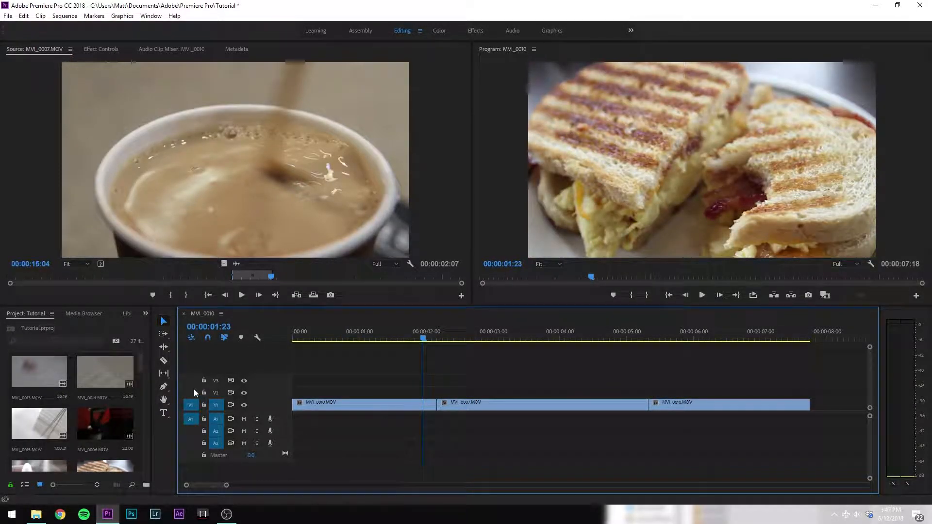
{"action": "left_click_drag", "start_coordinate": [377, 329], "coordinate": [410, 385]}
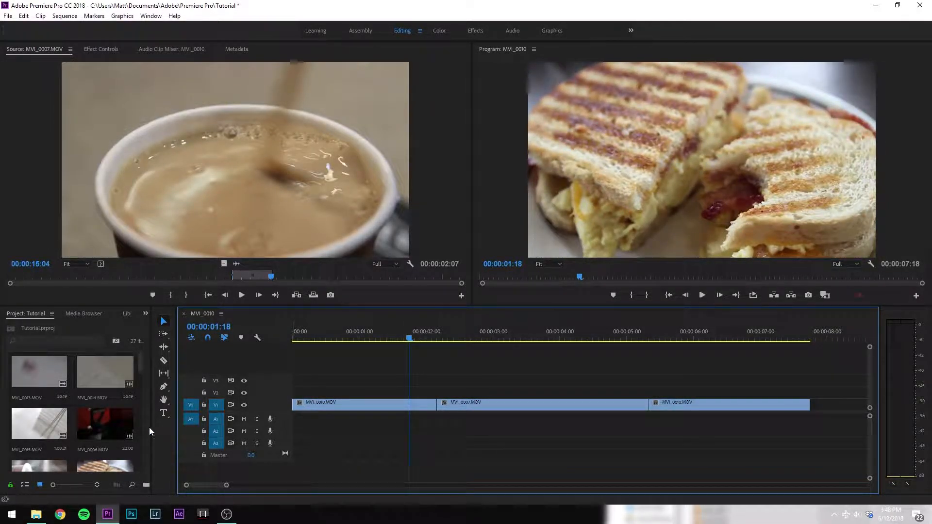
{"action": "left_click", "coordinate": [163, 413]}
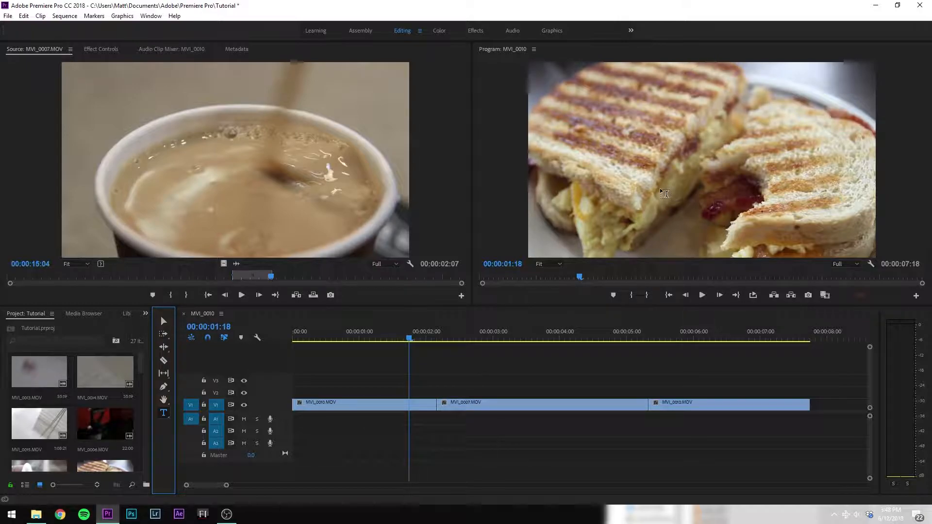
{"action": "left_click", "coordinate": [618, 155]}
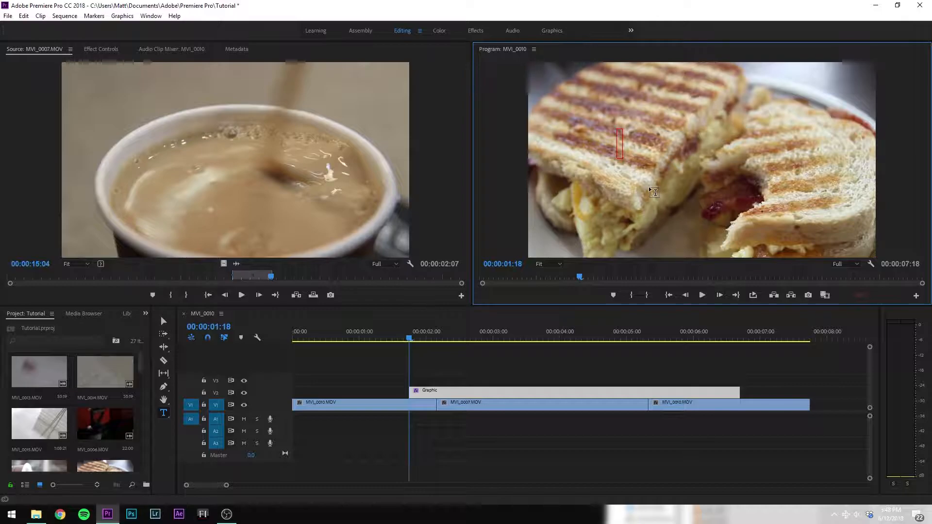
{"action": "type", "text": "Subscribve"}
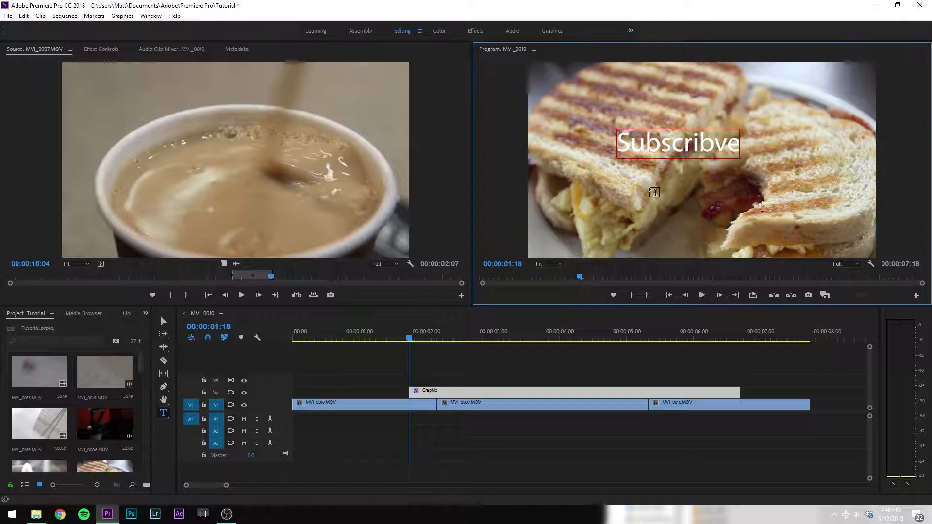
{"action": "type", "text": "?"}
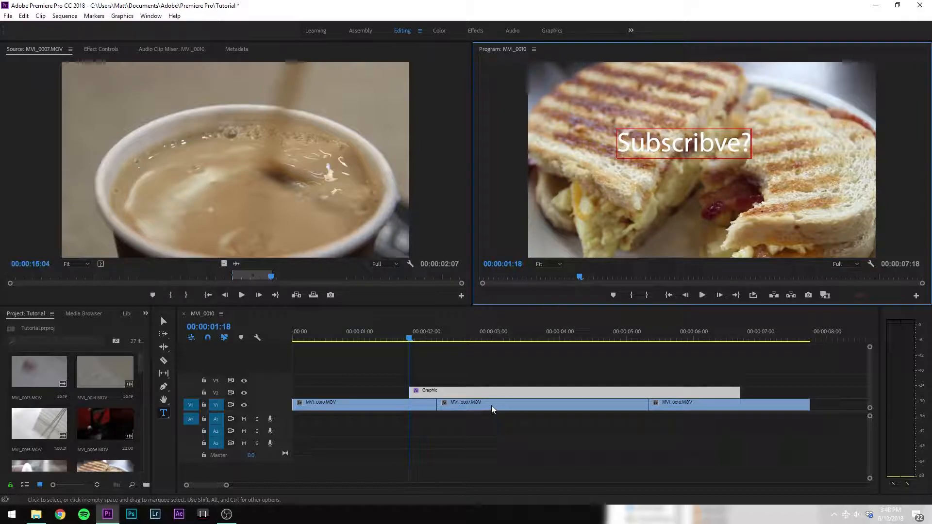
{"action": "left_click", "coordinate": [540, 372]}
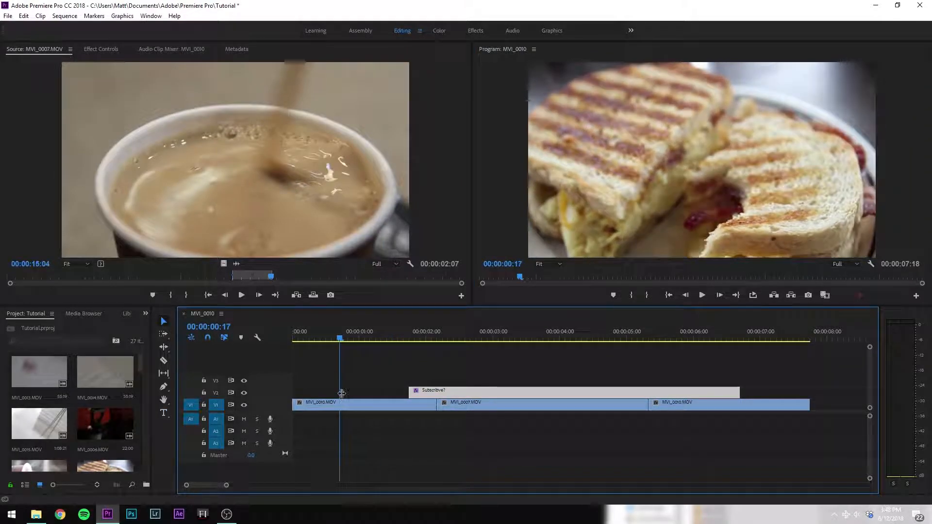
{"action": "left_click_drag", "start_coordinate": [357, 331], "coordinate": [381, 338]}
{"action": "key", "text": "space"}
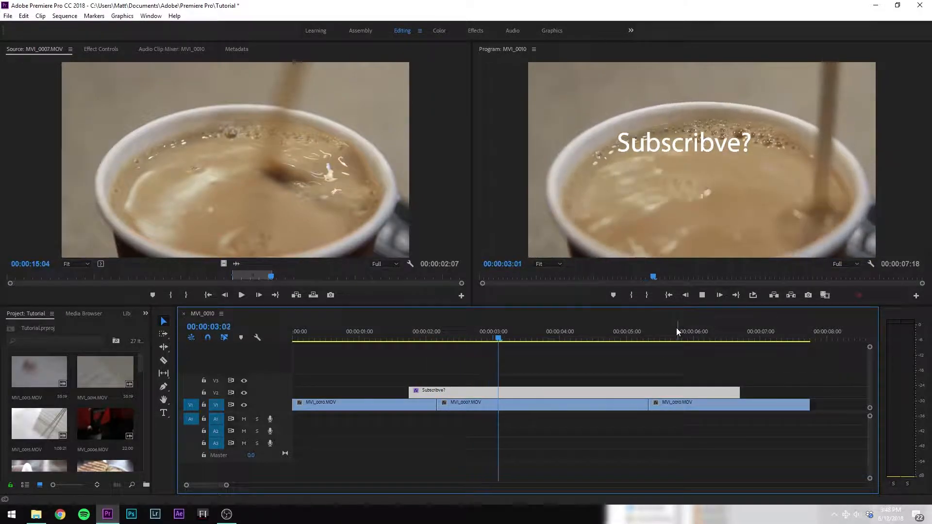
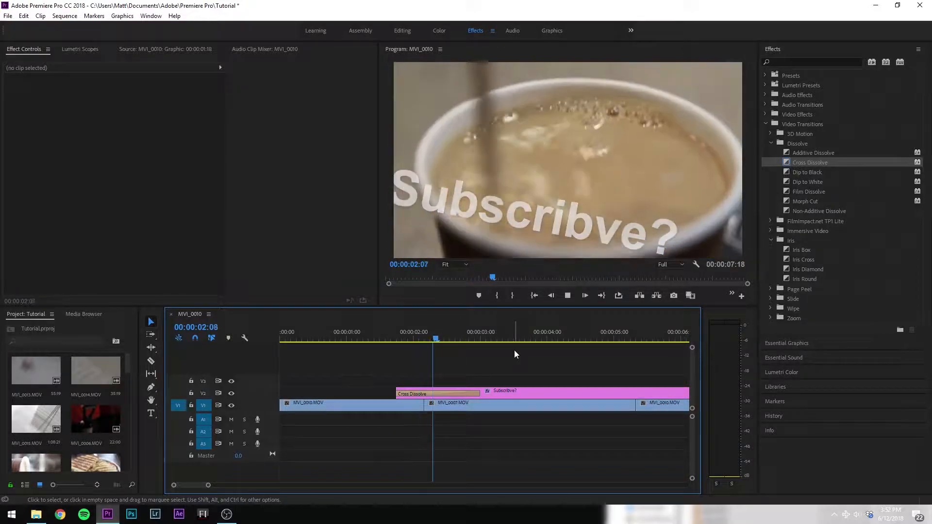
- Lengthen the Cross Dissolve at the start of the Subscribve? title to 00:00:03:06, and play the slower fade-in
{"action": "key", "text": "space"}
{"action": "left_click_drag", "start_coordinate": [322, 339], "coordinate": [573, 396]}
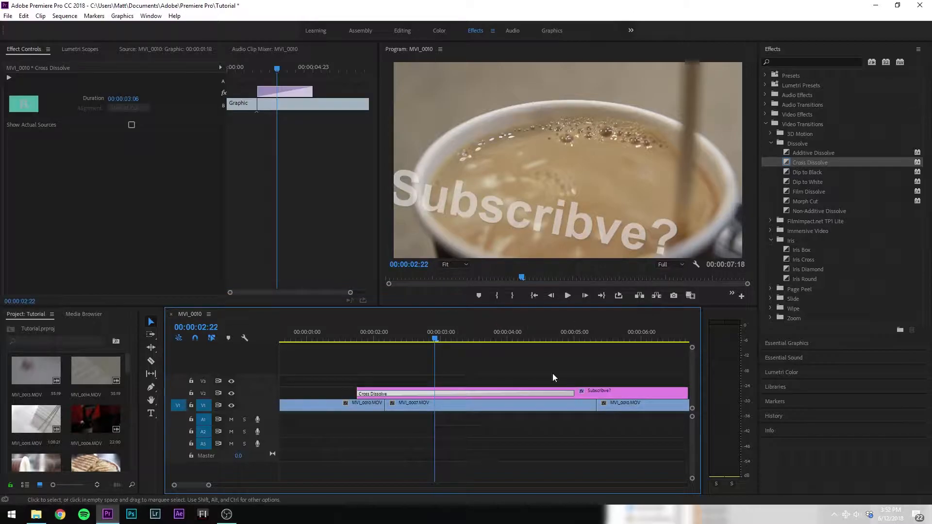
{"action": "left_click", "coordinate": [414, 338]}
{"action": "key", "text": "space"}
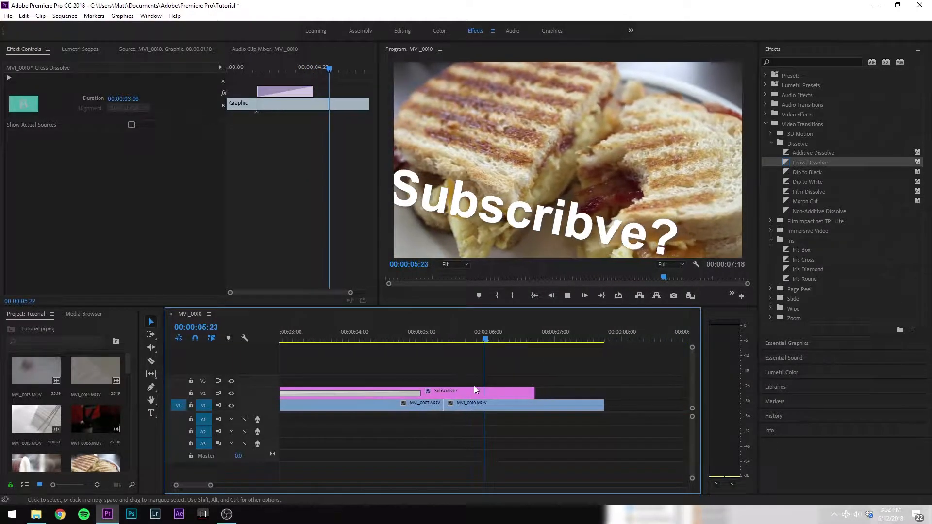
{"action": "key", "text": "space"}
- Apply a Cross Dissolve to the end of the Subscribve? title, shorten it to 00:00:00:08, and play the fade-out
{"action": "left_click_drag", "start_coordinate": [798, 164], "coordinate": [502, 392]}
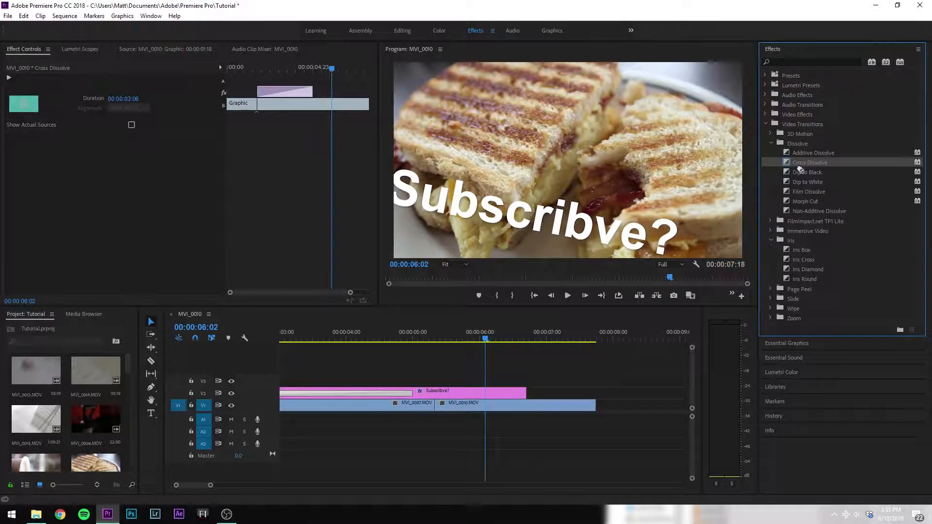
{"action": "left_click_drag", "start_coordinate": [798, 169], "coordinate": [522, 392]}
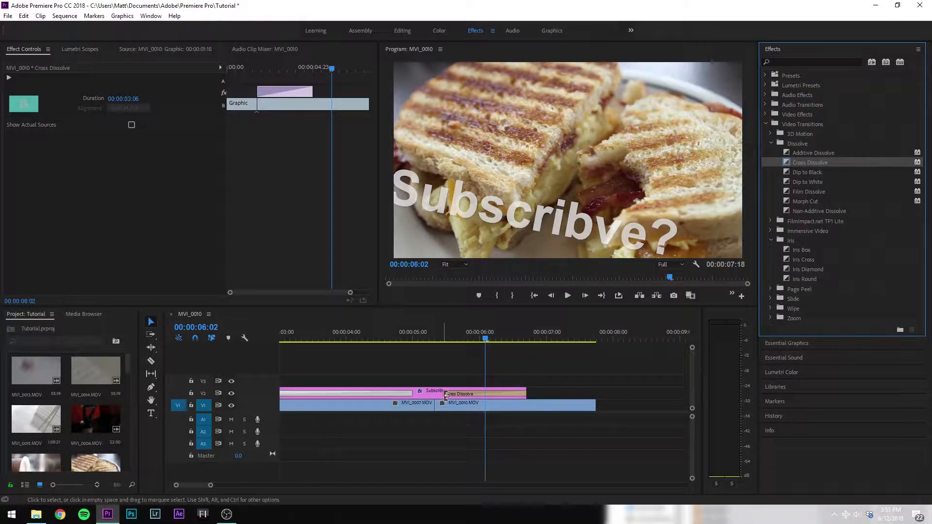
{"action": "left_click_drag", "start_coordinate": [445, 395], "coordinate": [504, 393]}
{"action": "left_click_drag", "start_coordinate": [476, 339], "coordinate": [336, 344]}
{"action": "key", "text": "space"}
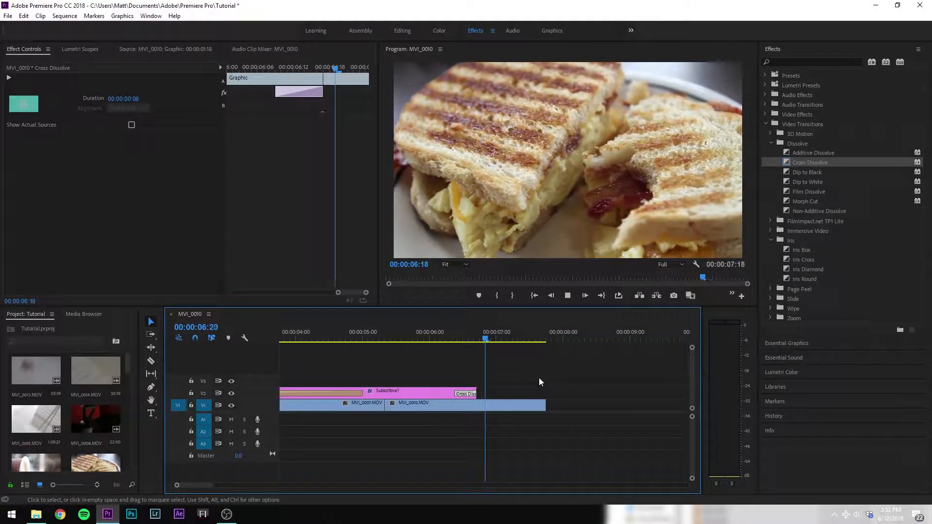
{"action": "key", "text": "space"}
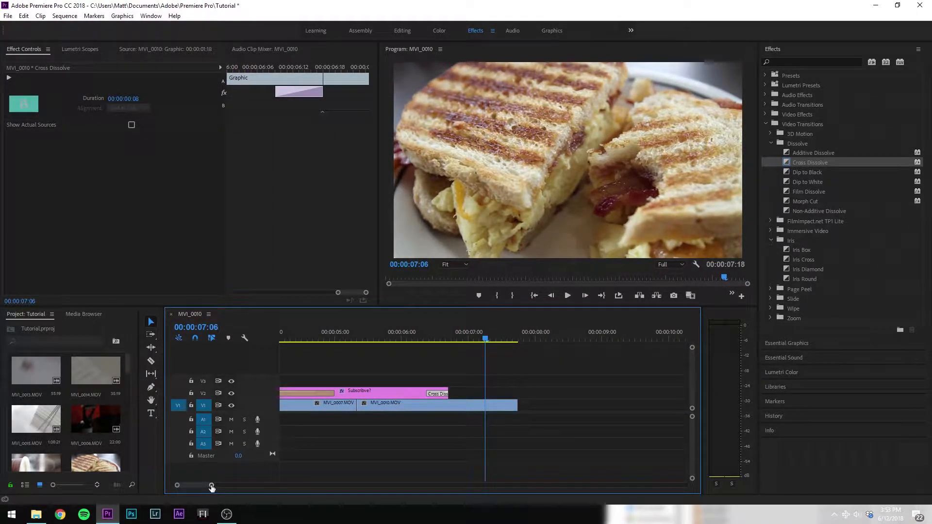
- Apply Cross Dissolves at both cuts between MVI_0010.MOV and MVI_0007.MOV on V1, and play the transitions
{"action": "left_click_drag", "start_coordinate": [212, 487], "coordinate": [272, 487]}
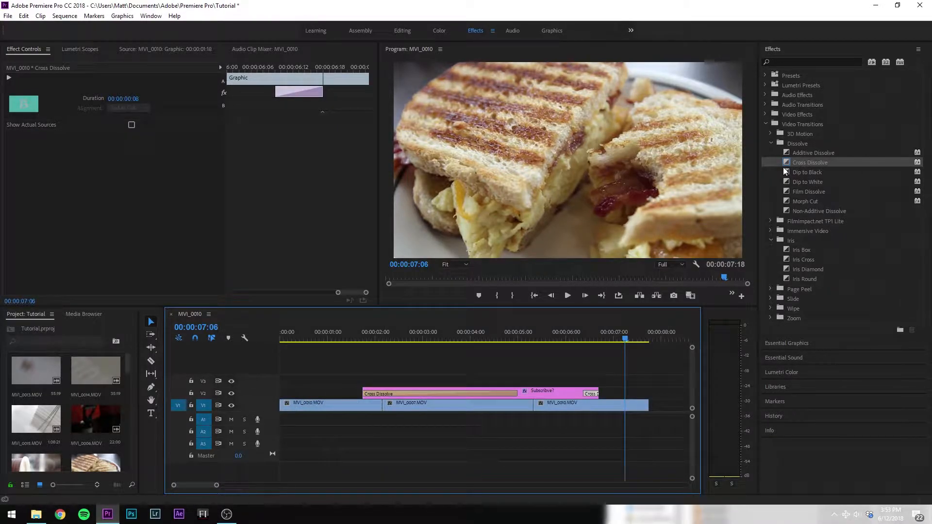
{"action": "left_click_drag", "start_coordinate": [796, 158], "coordinate": [469, 356]}
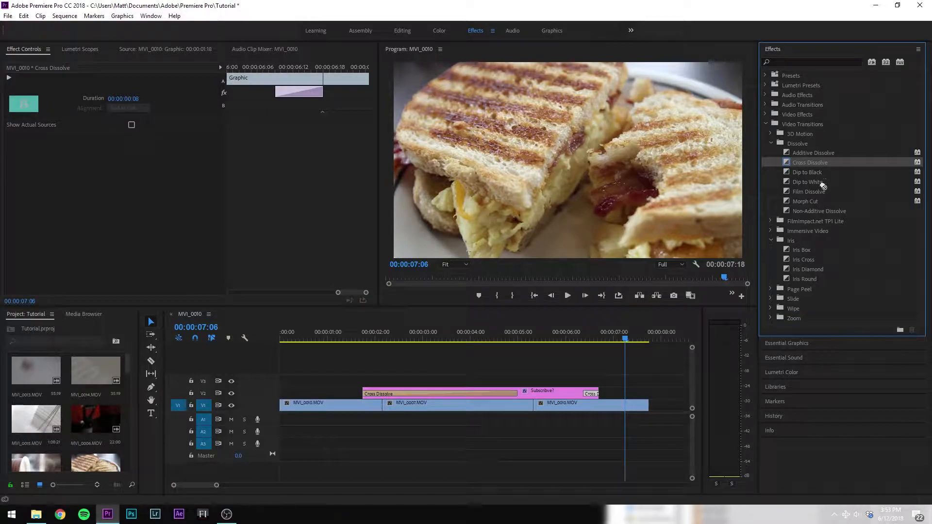
{"action": "left_click_drag", "start_coordinate": [381, 417], "coordinate": [385, 403]}
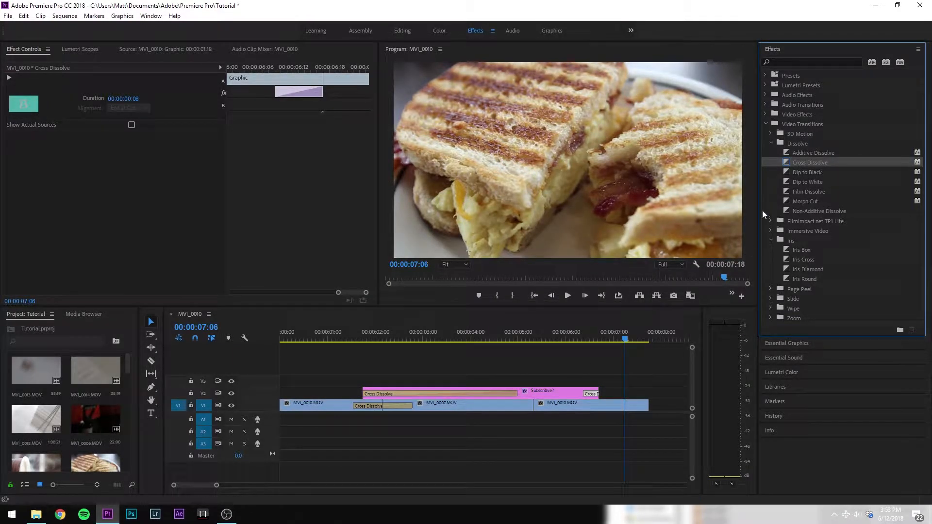
{"action": "left_click_drag", "start_coordinate": [785, 161], "coordinate": [527, 413]}
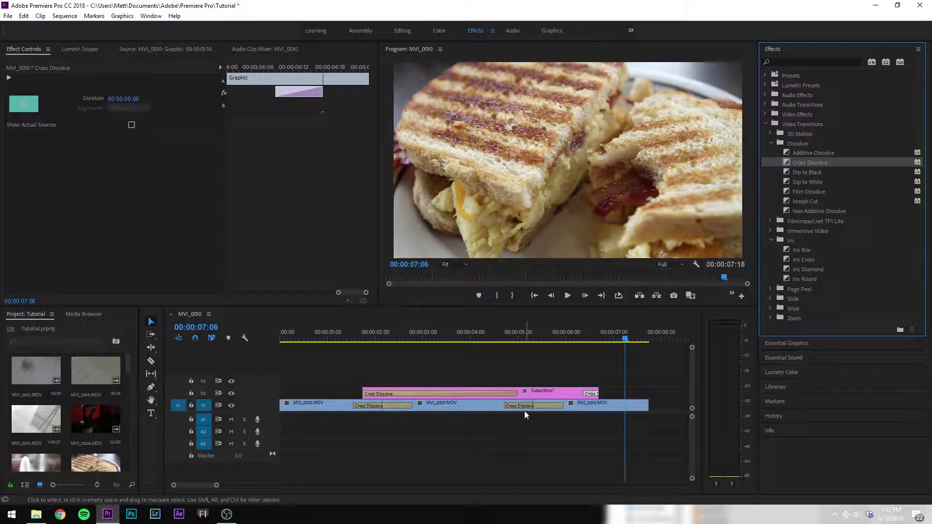
{"action": "mouse_move", "coordinate": [360, 339]}
{"action": "left_mouse_down"}
{"action": "mouse_move", "coordinate": [340, 344]}
{"action": "mouse_move", "coordinate": [349, 348]}
{"action": "left_mouse_up"}
{"action": "key", "text": "space"}
{"action": "key", "text": "space"}
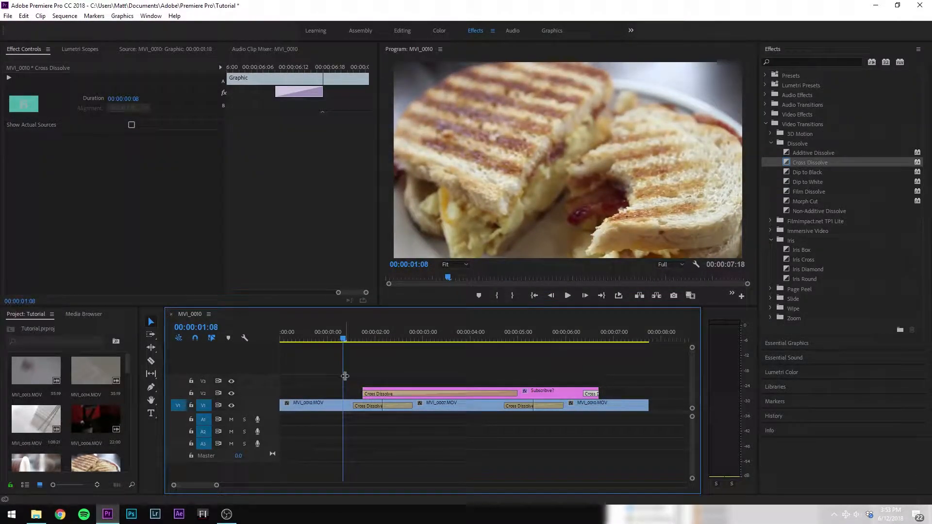
{"action": "key", "text": "space"}
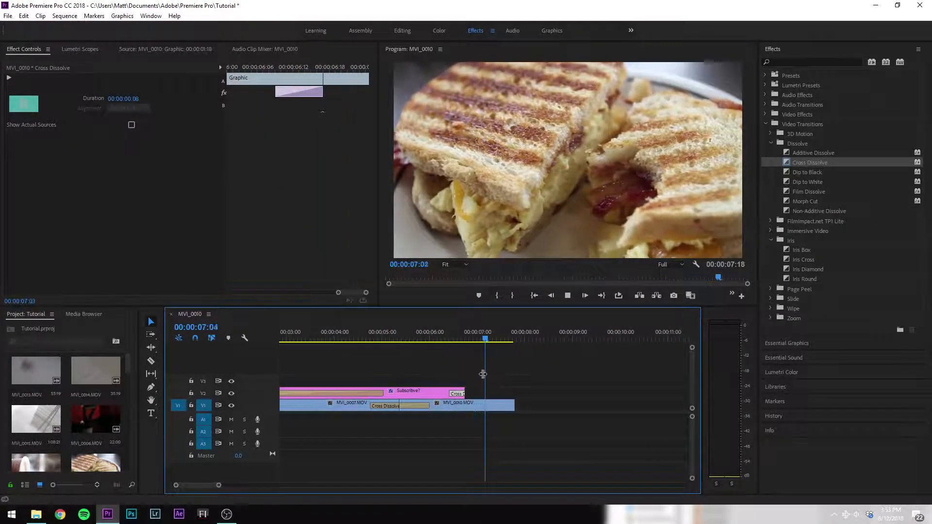
{"action": "key", "text": "space"}
- Apply a 00:00:00:12 Cross Dissolve to the end of the last MVI_0010.MOV piece on V1, and play the sequence
{"action": "left_click", "coordinate": [823, 162]}
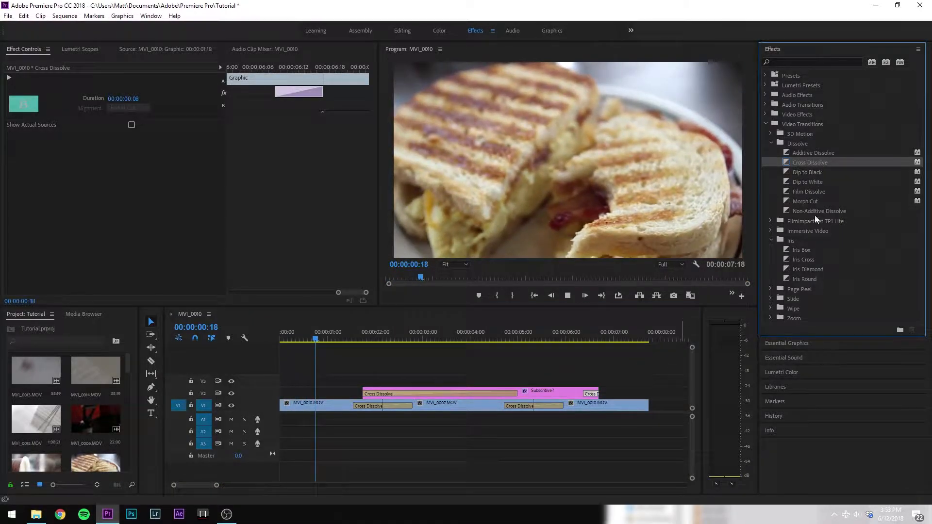
{"action": "left_click_drag", "start_coordinate": [813, 161], "coordinate": [629, 409]}
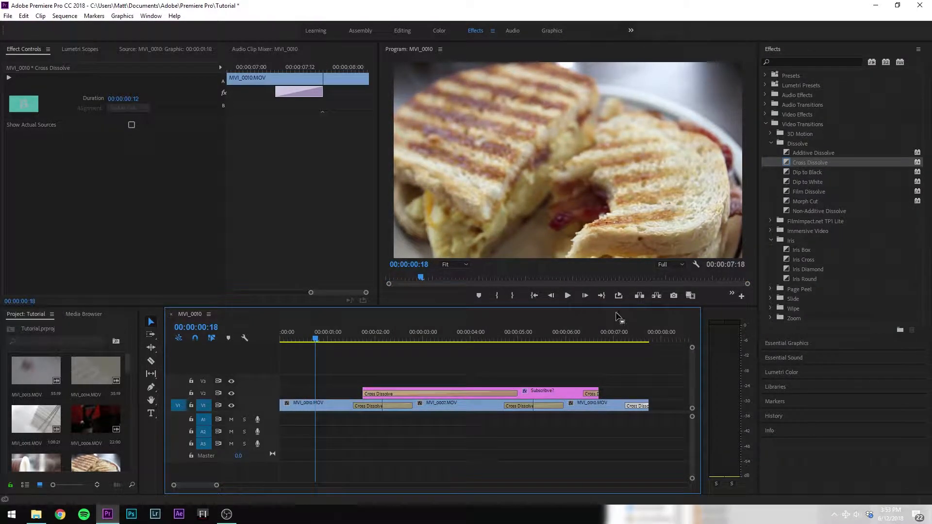
{"action": "left_click", "coordinate": [605, 333]}
{"action": "key", "text": "space"}
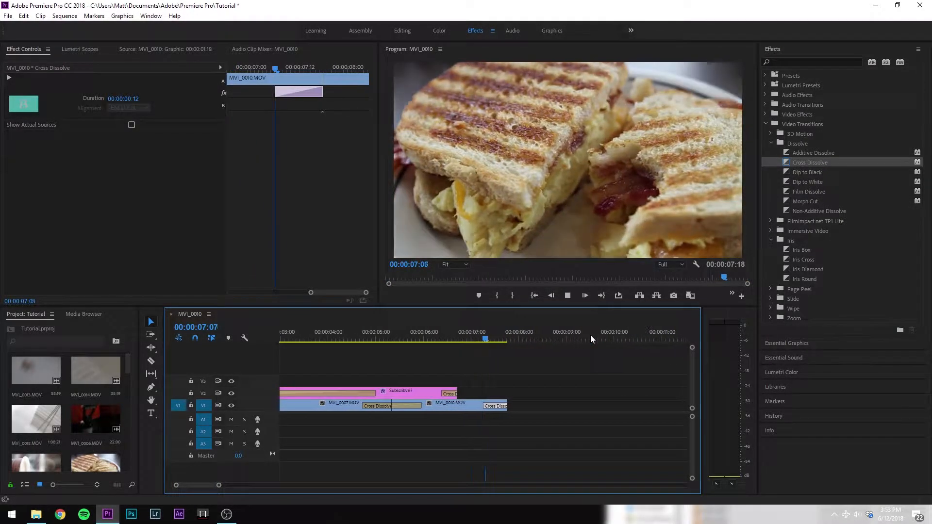
{"action": "key", "text": "space"}
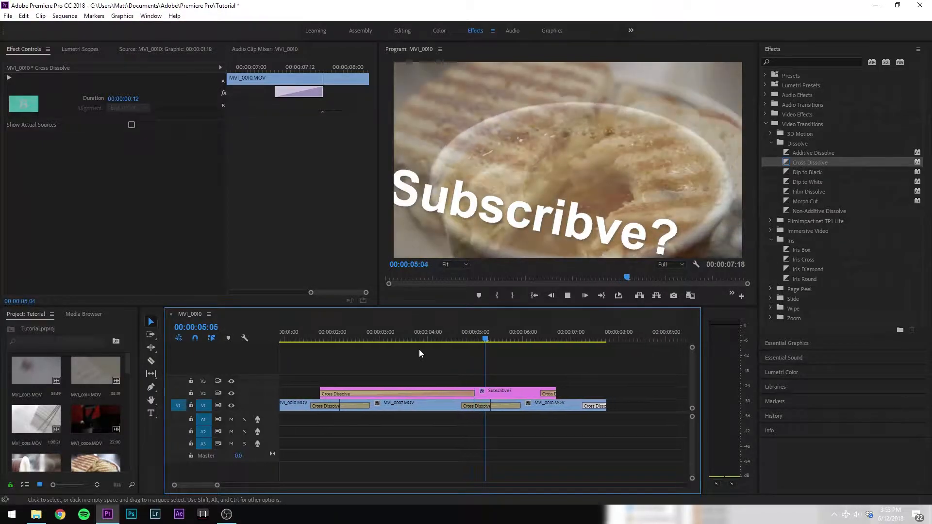
{"action": "key", "text": "space"}
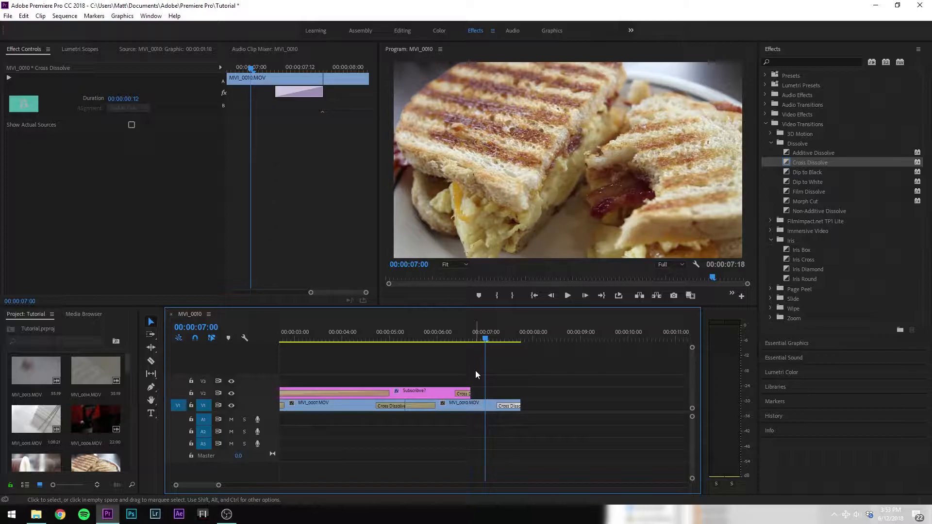
{"action": "left_click_drag", "start_coordinate": [459, 330], "coordinate": [54, 351]}
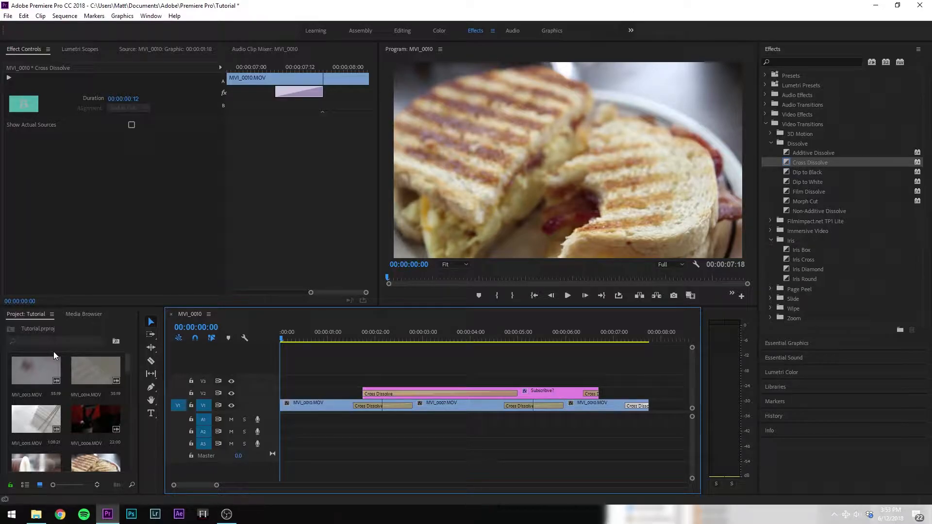
{"action": "key", "text": "ctrl+m"}
{"action": "left_click", "coordinate": [632, 473]}
{"action": "left_click", "coordinate": [23, 313]}
{"action": "left_click", "coordinate": [7, 15]}
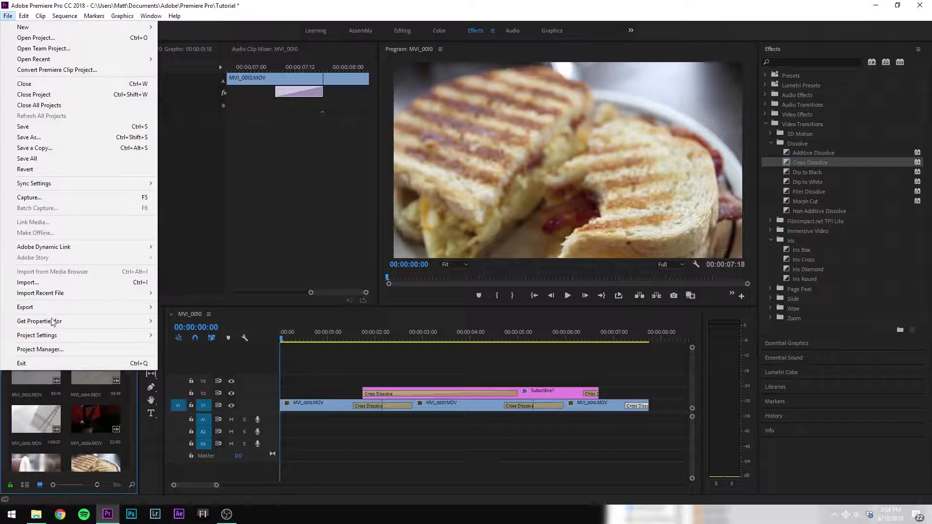
{"action": "mouse_move", "coordinate": [77, 307]}
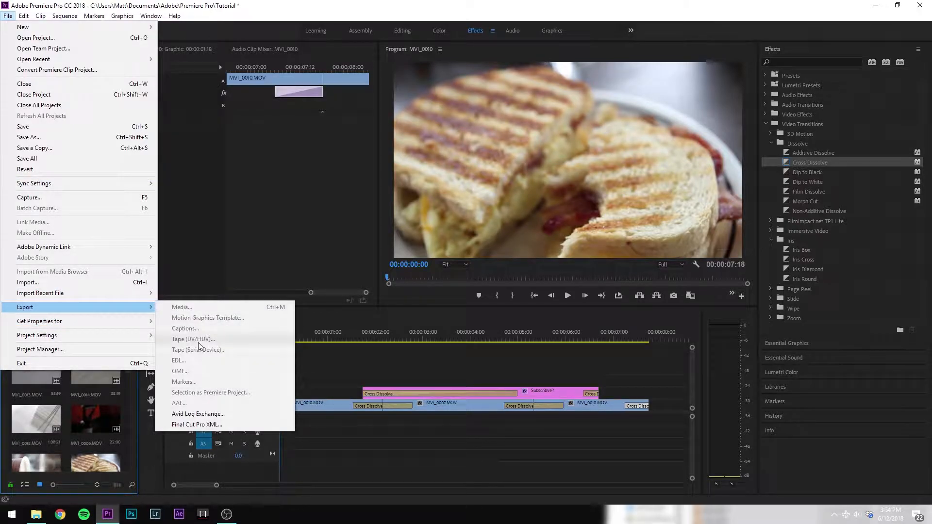
{"action": "left_click", "coordinate": [345, 379]}
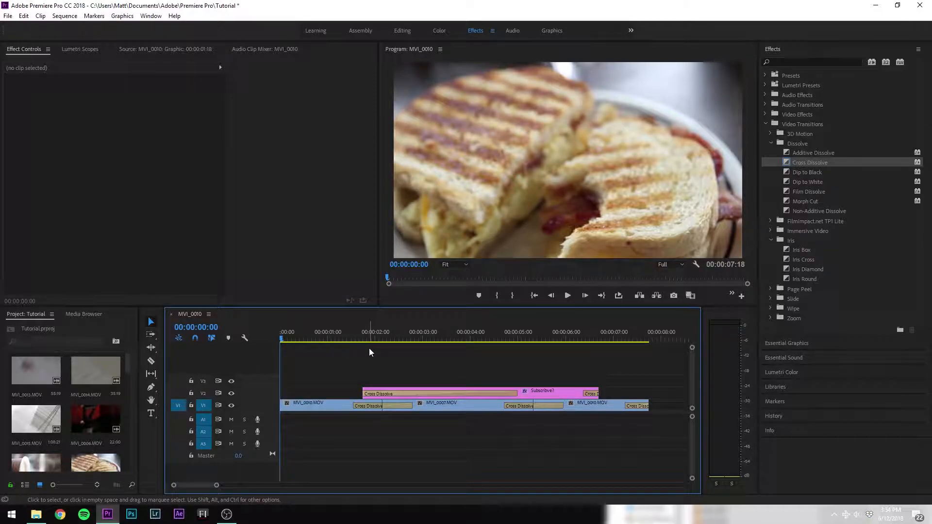
{"action": "key", "text": "ctrl+m"}
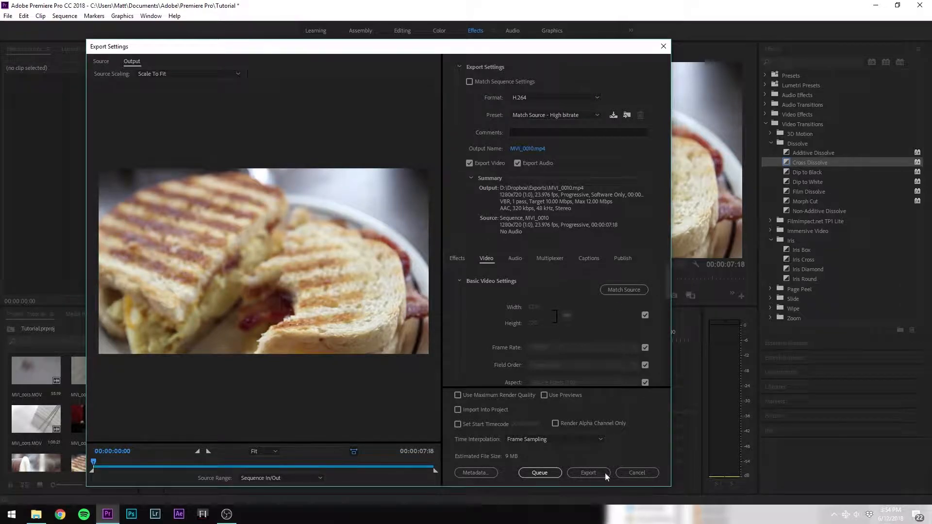
{"action": "left_click", "coordinate": [606, 477]}
- Open the media export settings for the MVI_0010 sequence, and review its output preview and format options
{"action": "left_click", "coordinate": [8, 16]}
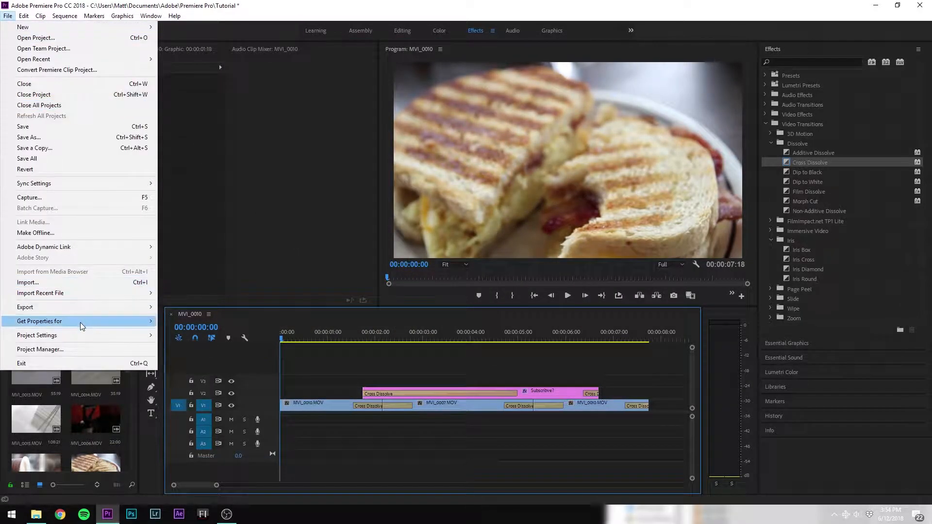
{"action": "mouse_move", "coordinate": [97, 308]}
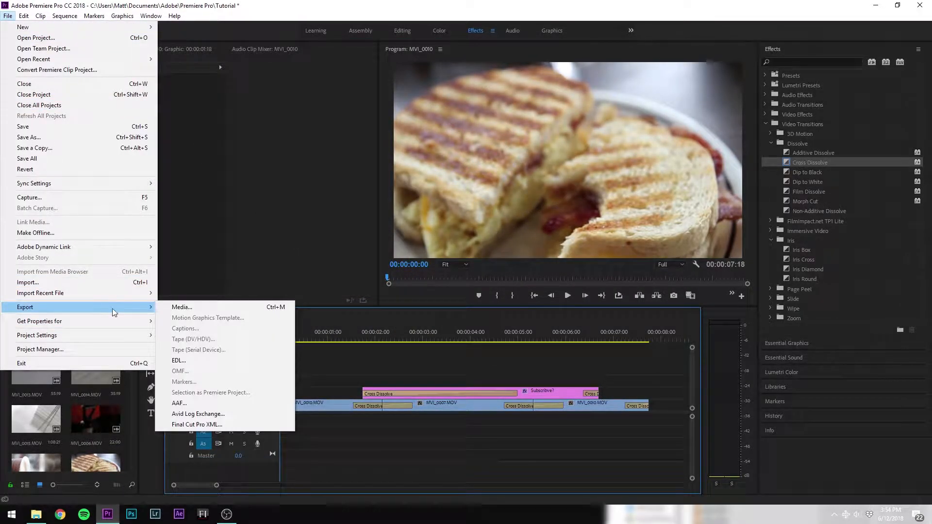
{"action": "left_click", "coordinate": [188, 307]}
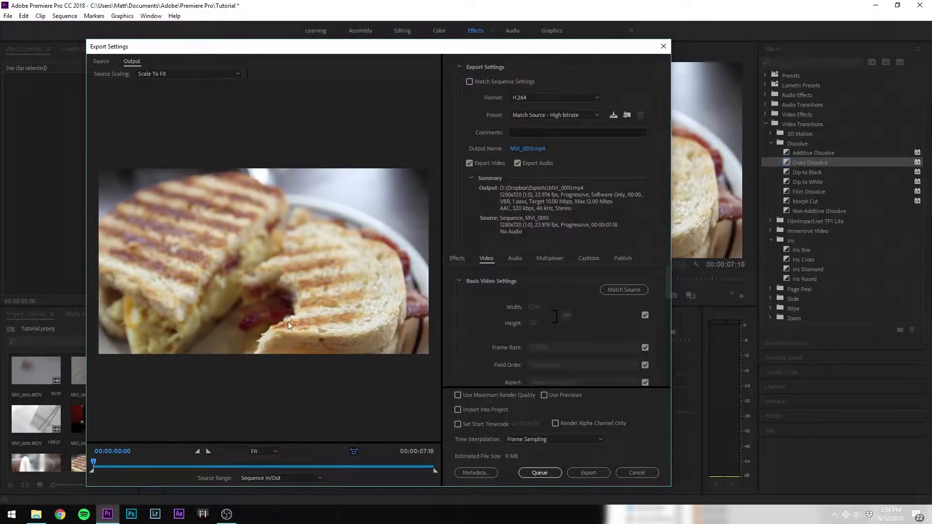
{"action": "left_click_drag", "start_coordinate": [125, 467], "coordinate": [435, 470]}
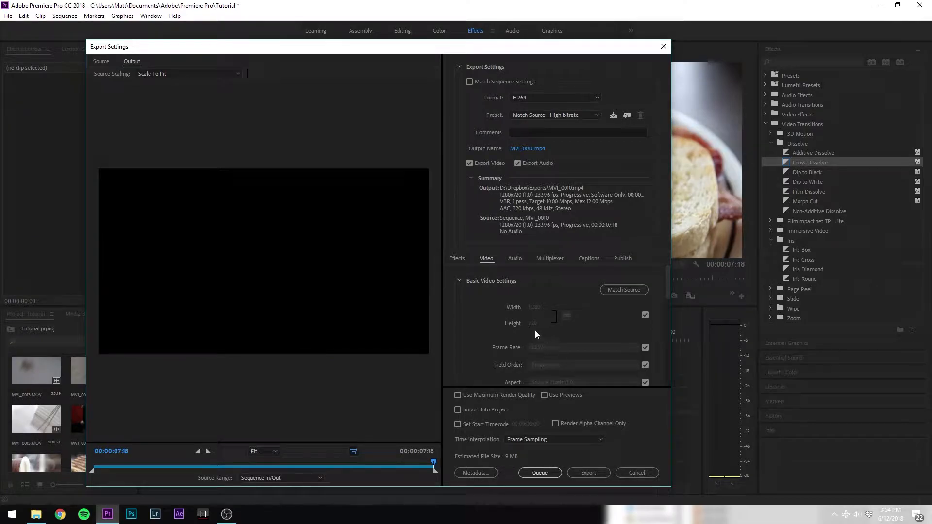
{"action": "left_click_drag", "start_coordinate": [338, 468], "coordinate": [134, 467]}
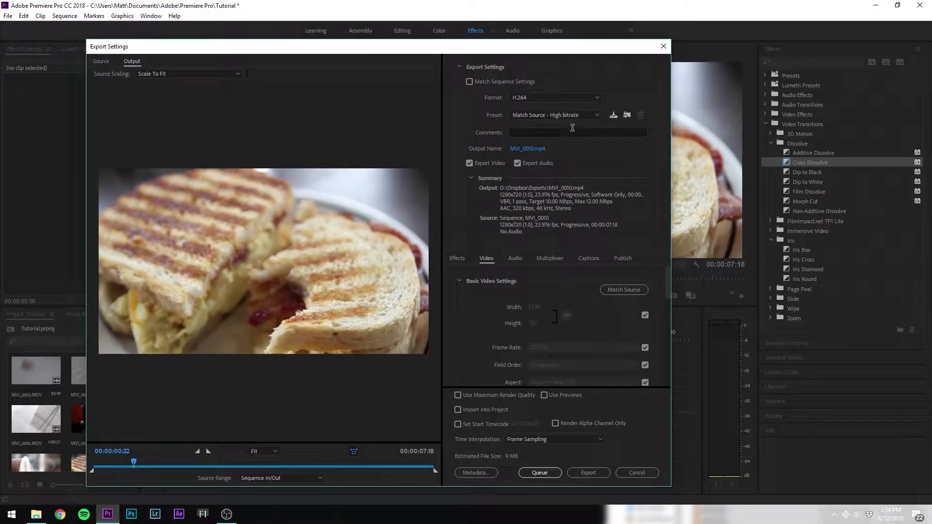
{"action": "left_click", "coordinate": [570, 98]}
{"action": "left_click", "coordinate": [589, 85]}
{"action": "left_click", "coordinate": [528, 97]}
{"action": "left_click", "coordinate": [625, 82]}
- Set the export's output file to Tutorial Video in the Videos folder
{"action": "left_click", "coordinate": [533, 150]}
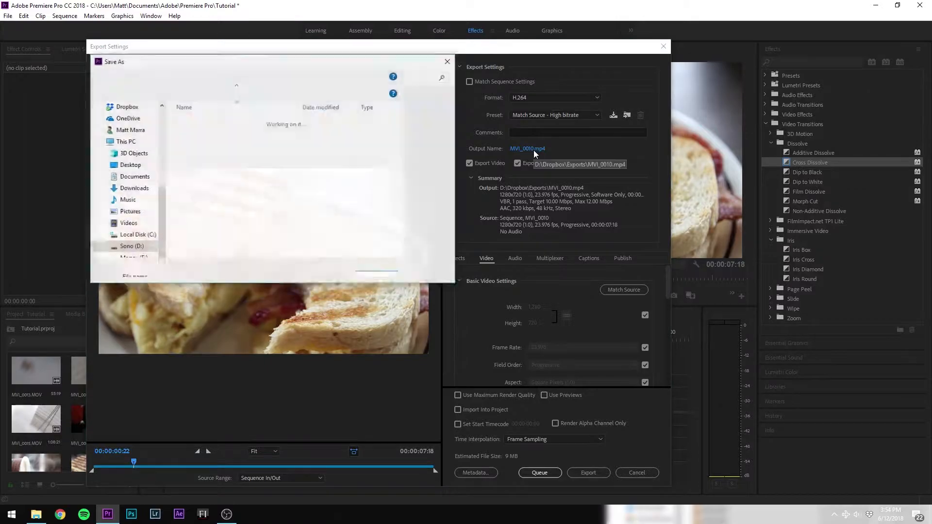
{"action": "left_click", "coordinate": [128, 222]}
{"action": "left_click", "coordinate": [207, 237]}
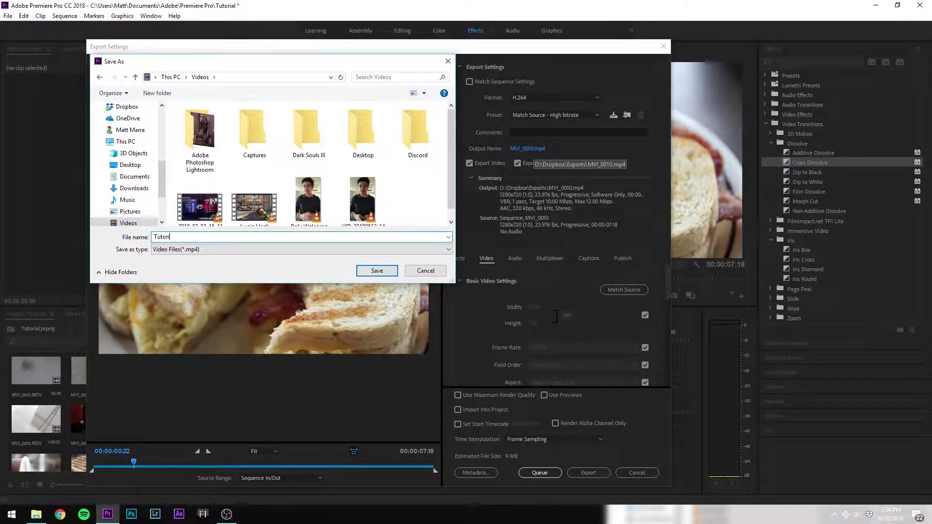
{"action": "type", "text": "Tutorialk"}
{"action": "key", "text": "BackSpace"}
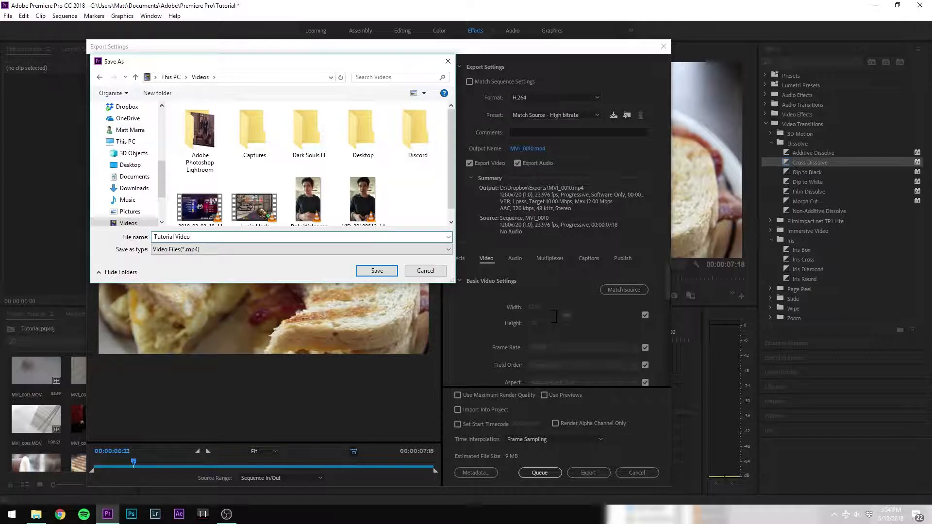
{"action": "left_click", "coordinate": [376, 271]}
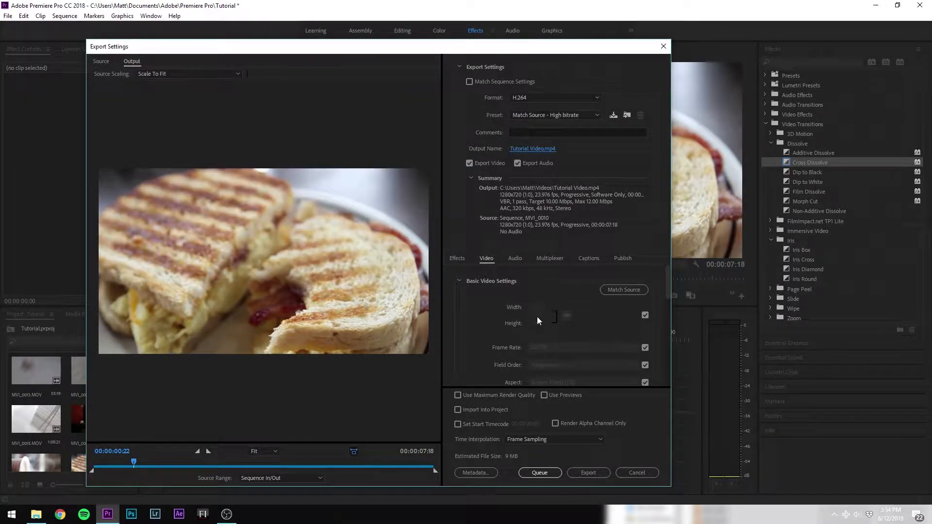
- Collapse the Basic Video Settings and Encoding Settings to review the bitrate settings, and export the video
{"action": "scroll", "coordinate": [481, 300], "scroll_direction": "down", "scroll_amount": 5}
{"action": "scroll", "coordinate": [466, 330], "scroll_direction": "up", "scroll_amount": 5}
{"action": "left_click", "coordinate": [458, 281]}
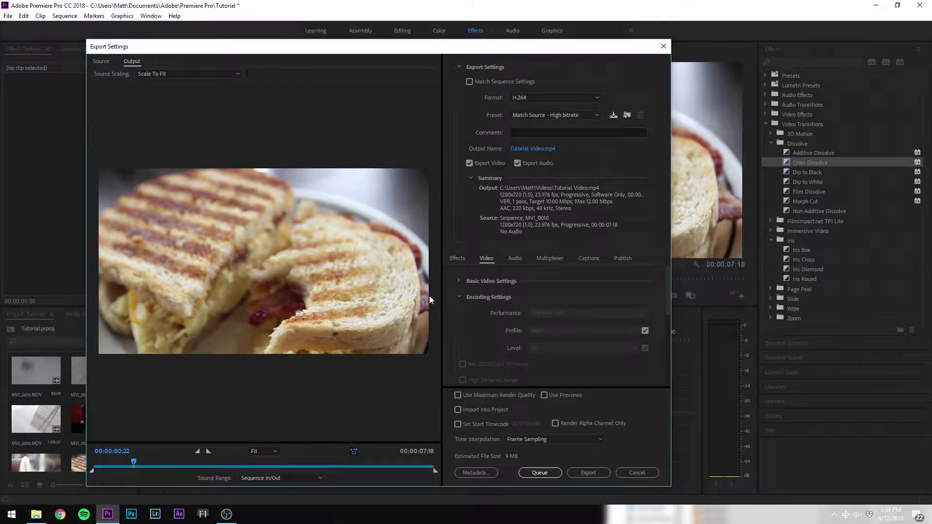
{"action": "left_click", "coordinate": [459, 296]}
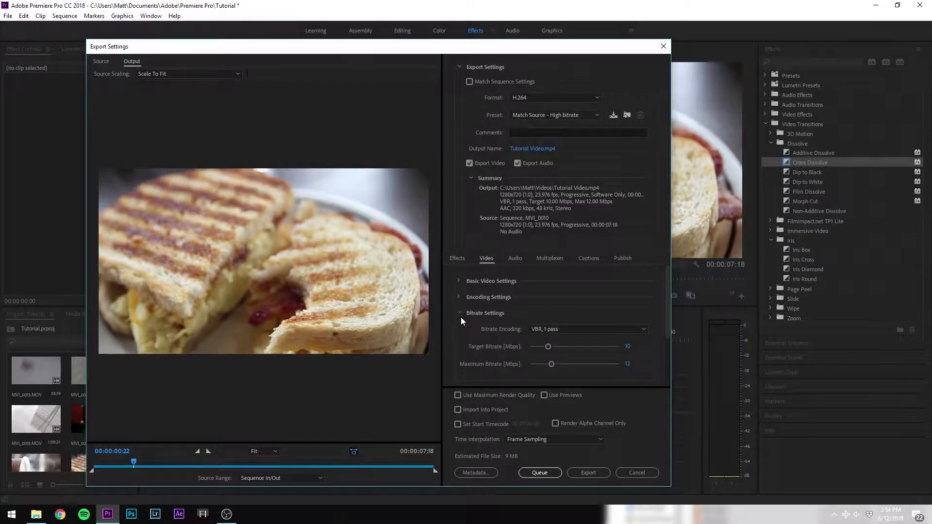
{"action": "left_click", "coordinate": [590, 470]}
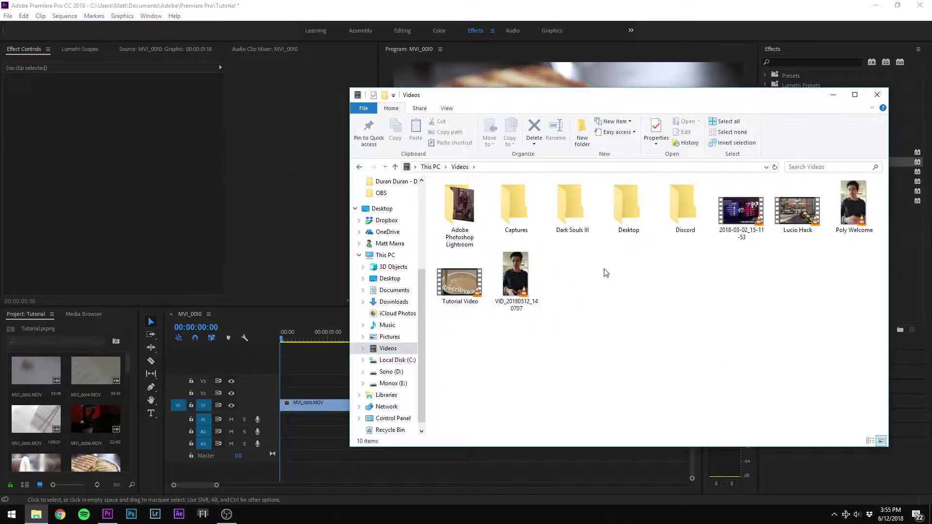
- Play the exported Tutorial Video file in VLC media player, close it, and return to the Premiere Pro project
{"action": "double_click", "coordinate": [453, 284]}
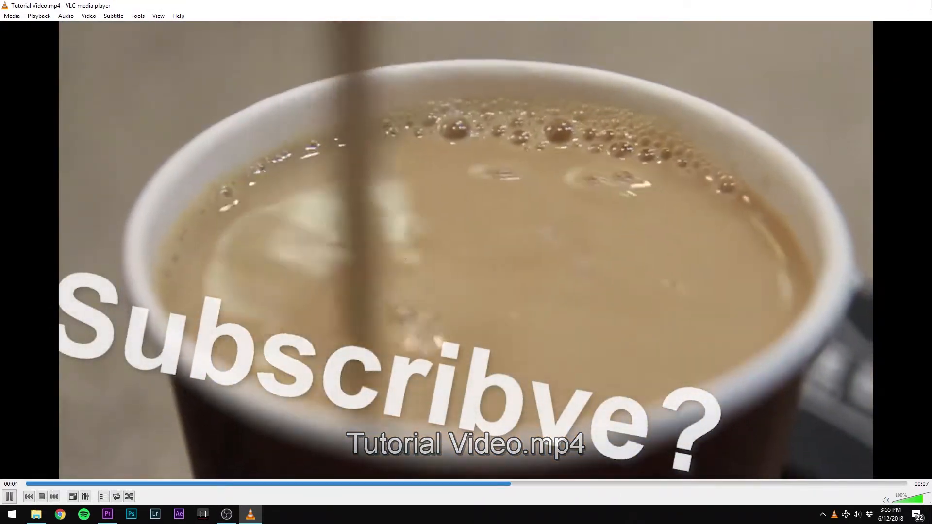
{"action": "left_click", "coordinate": [919, 5]}
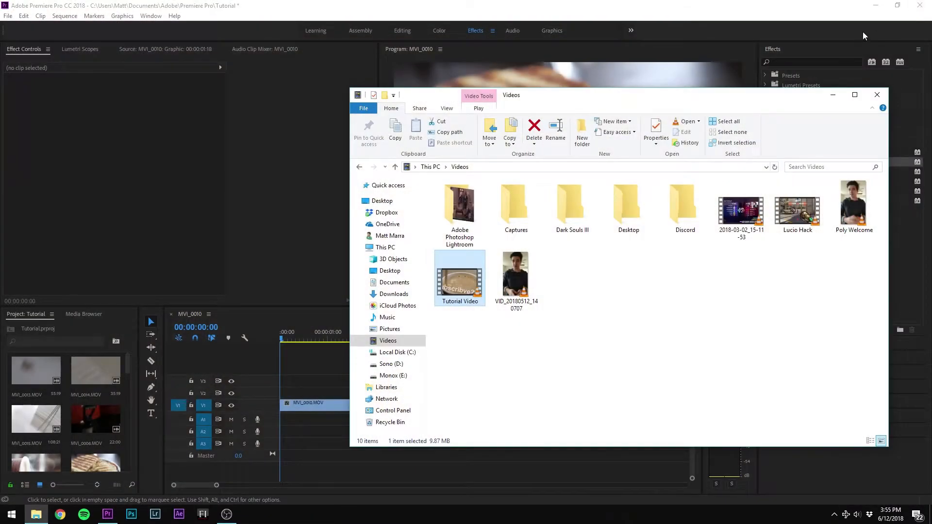
{"action": "left_click", "coordinate": [888, 125]}
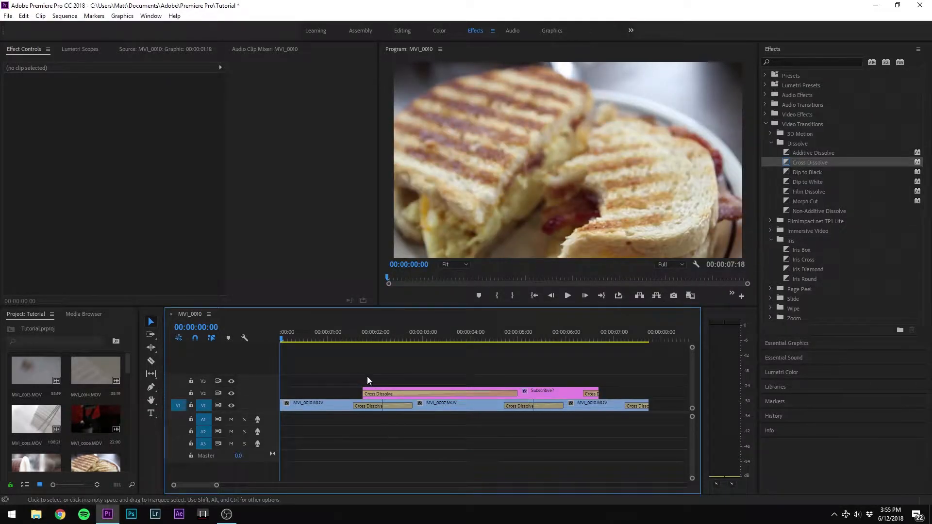
- Import the MVI_0009 clip from the KINSTAGRAM folder in File Explorer into the Tutorial project
{"action": "left_click", "coordinate": [353, 339]}
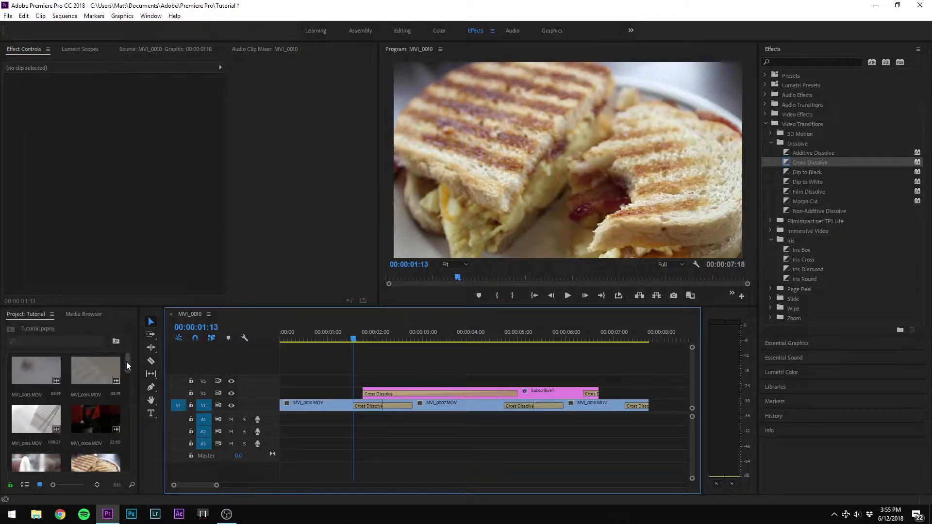
{"action": "left_click_drag", "start_coordinate": [126, 362], "coordinate": [143, 459]}
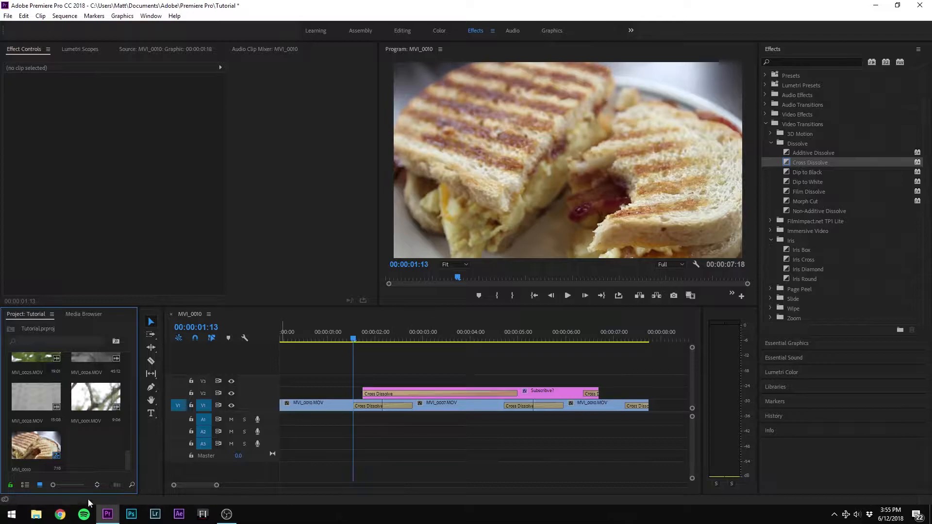
{"action": "left_click", "coordinate": [36, 514]}
{"action": "left_click_drag", "start_coordinate": [465, 282], "coordinate": [81, 448]}
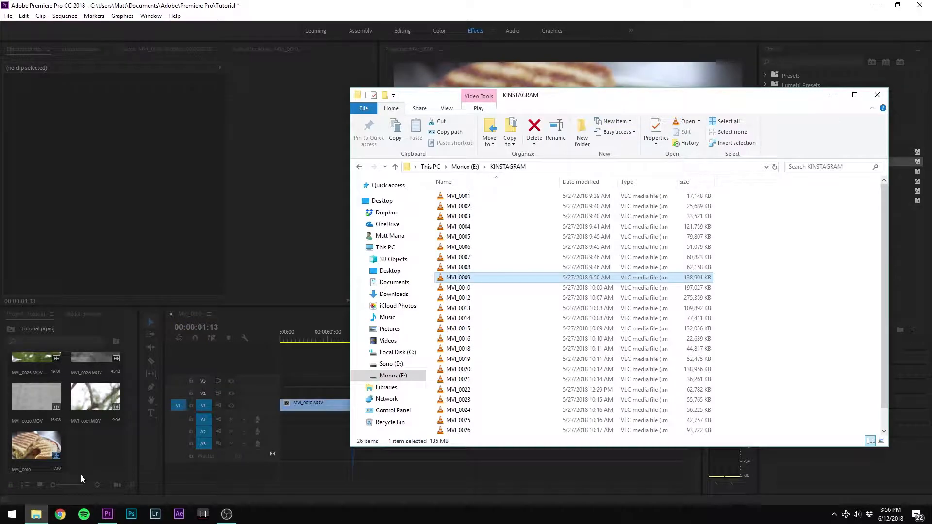
{"action": "left_click", "coordinate": [89, 460]}
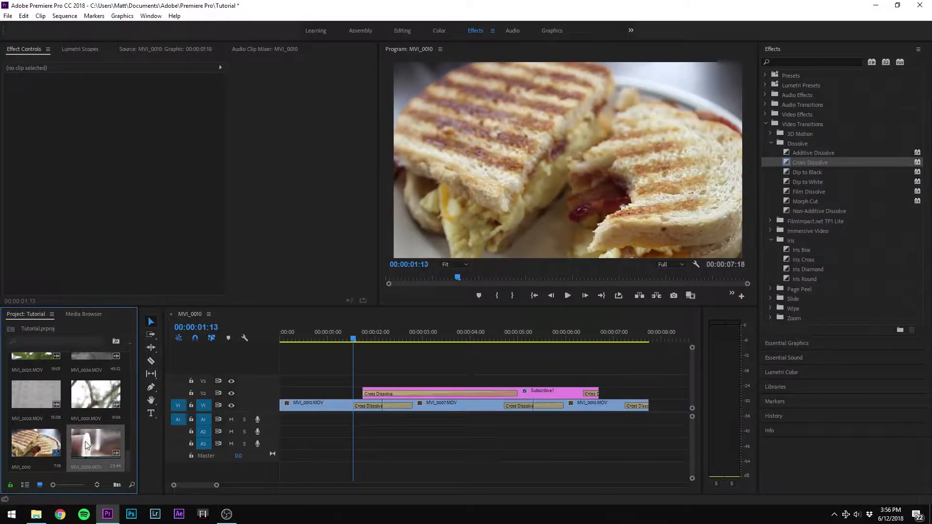
- Open MVI_0009.MOV in the Source monitor, and scrub and play it at its original speed
{"action": "double_click", "coordinate": [85, 442]}
{"action": "left_click_drag", "start_coordinate": [51, 280], "coordinate": [116, 278]}
{"action": "key", "text": "space"}
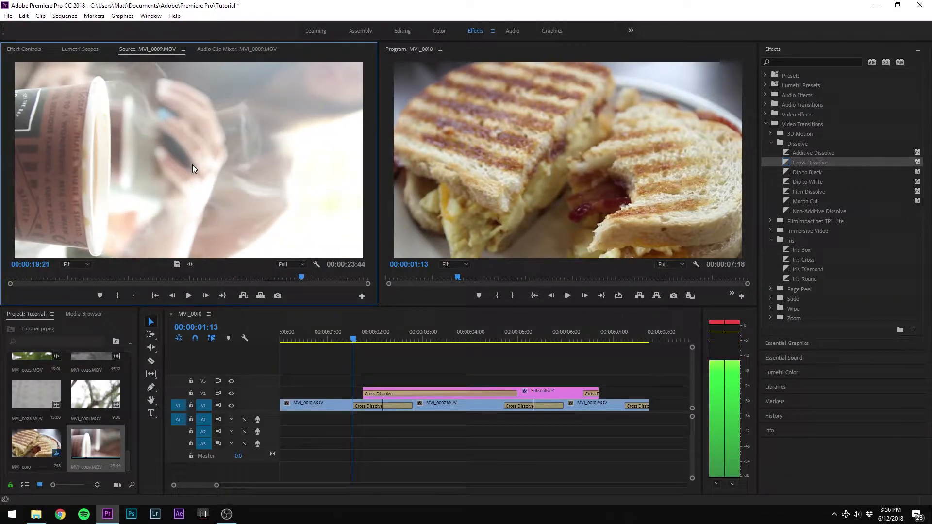
{"action": "key", "text": "space"}
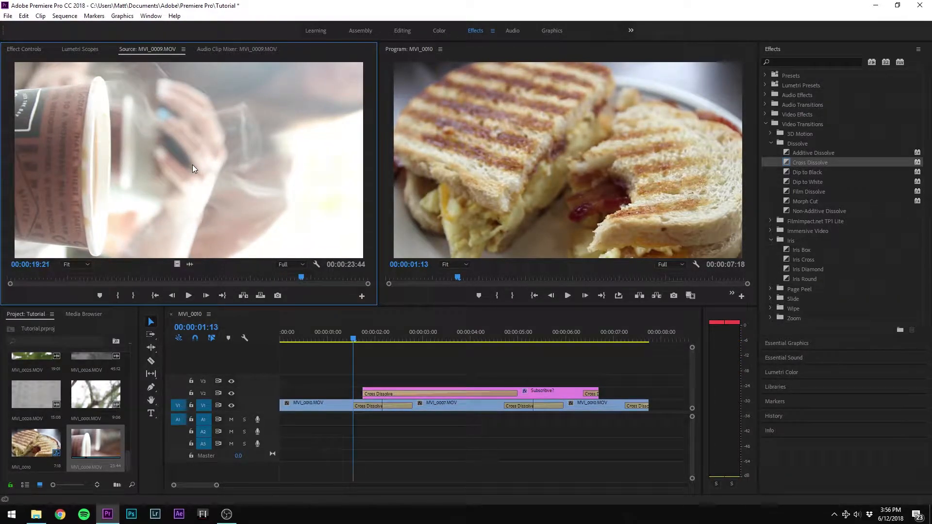
- Interpret the MVI_0009.MOV footage with an assumed frame rate of 23.976 fps
{"action": "right_click", "coordinate": [94, 439]}
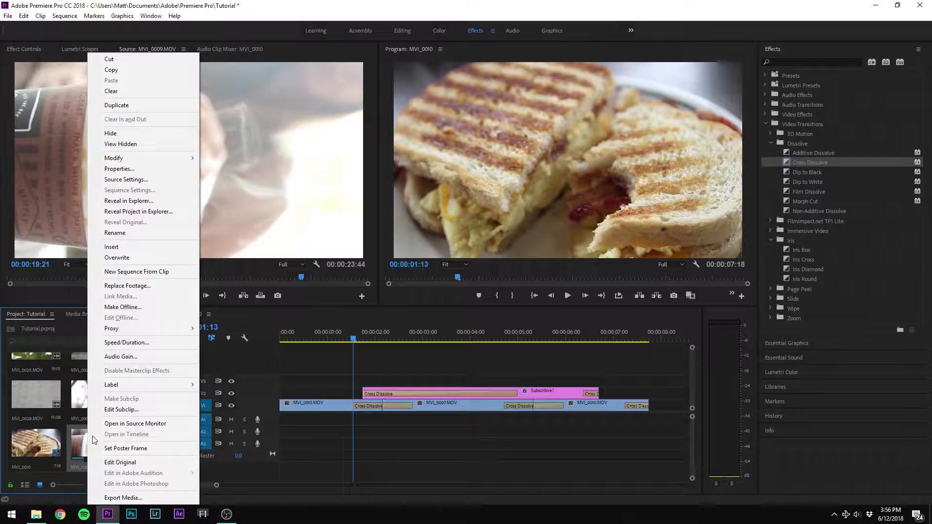
{"action": "mouse_move", "coordinate": [161, 159]}
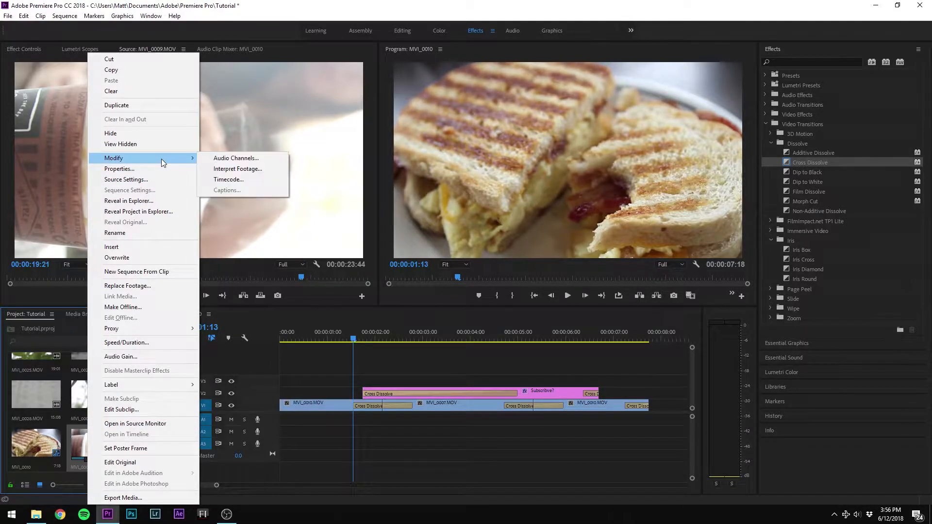
{"action": "left_click", "coordinate": [243, 168]}
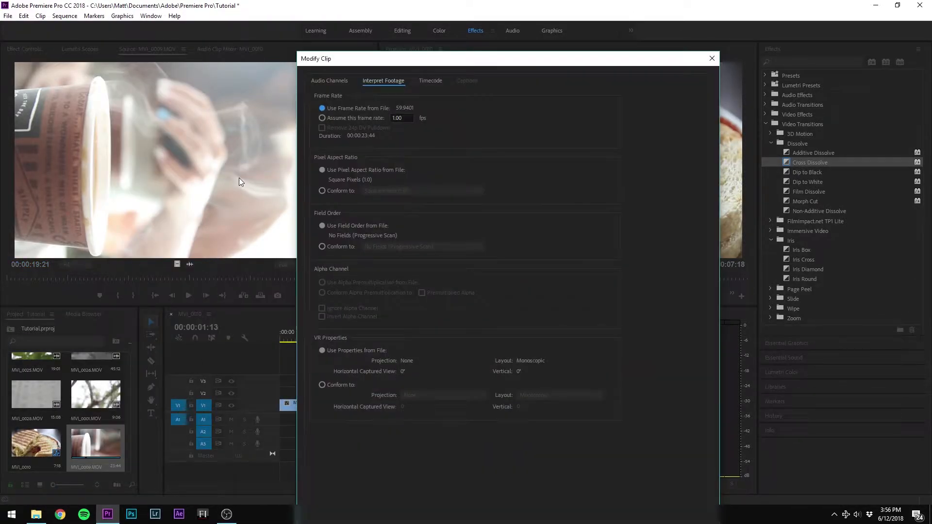
{"action": "left_click", "coordinate": [329, 80]}
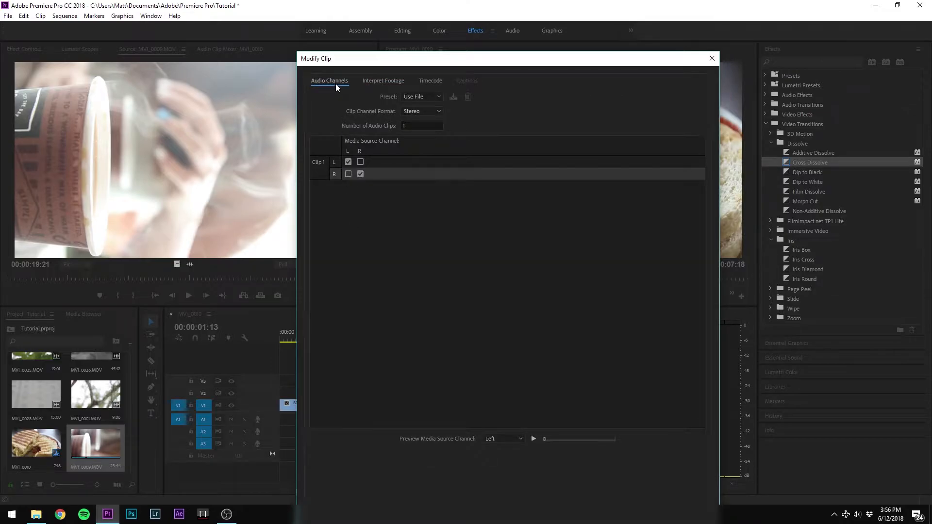
{"action": "left_click", "coordinate": [373, 83]}
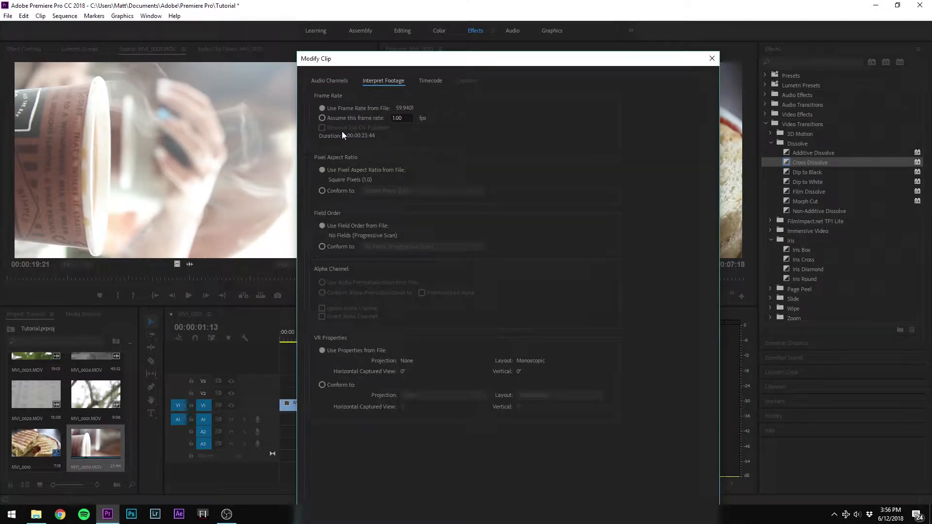
{"action": "left_click", "coordinate": [322, 118]}
{"action": "type", "text": "1"}
{"action": "type", "text": "0"}
{"action": "key", "text": "BackSpace"}
{"action": "key", "text": "BackSpace"}
{"action": "key", "text": "BackSpace"}
{"action": "key", "text": "BackSpace"}
{"action": "type", "text": "23.9765"}
{"action": "left_click_drag", "start_coordinate": [523, 65], "coordinate": [537, 22]}
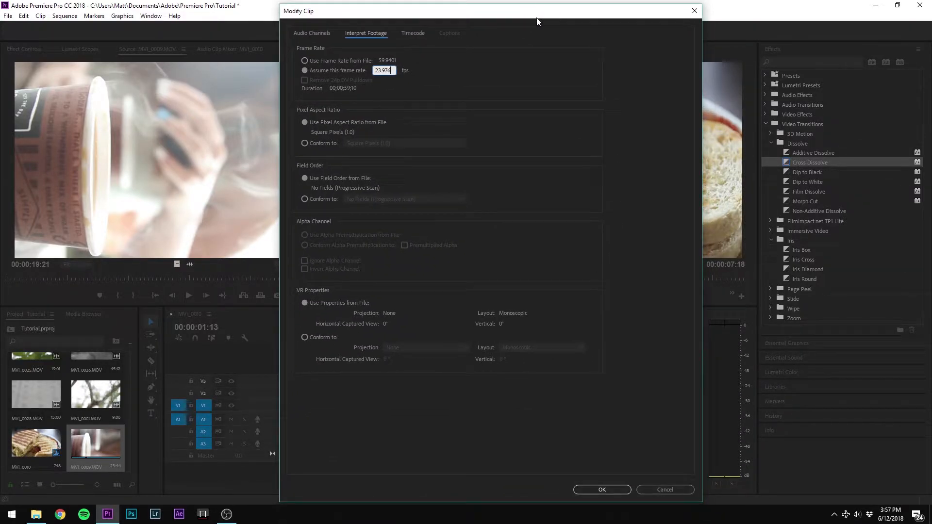
{"action": "key", "text": "Return"}
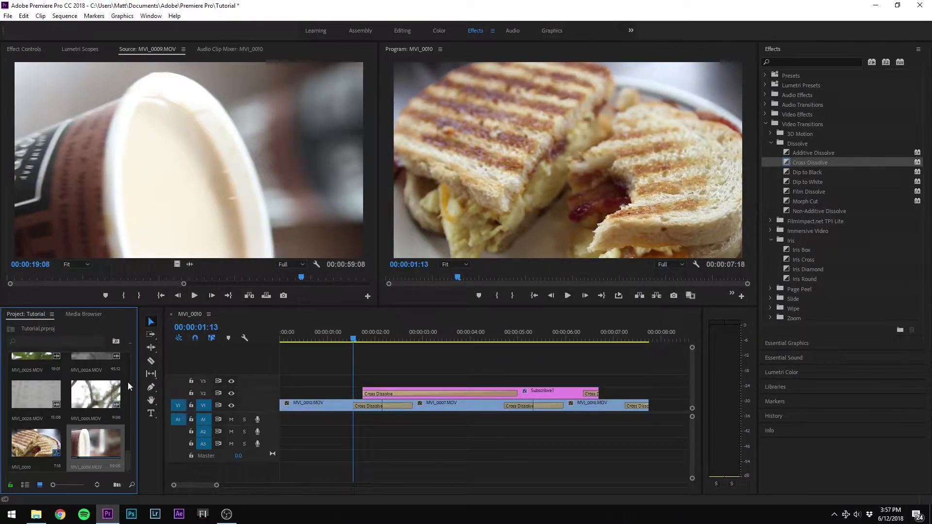
- Reopen MVI_0009.MOV in the Source monitor, and play and scrub through the slow-motion footage
{"action": "double_click", "coordinate": [90, 435]}
{"action": "key", "text": "space"}
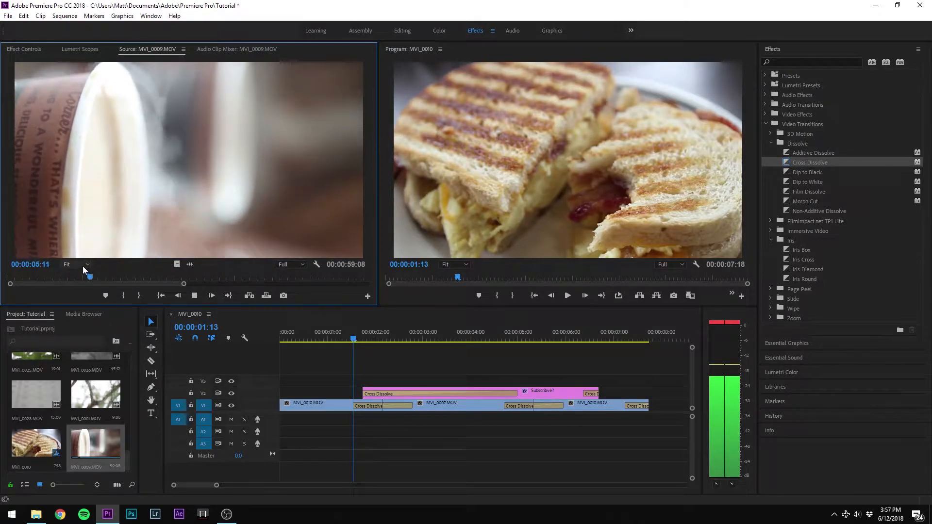
{"action": "left_click_drag", "start_coordinate": [184, 278], "coordinate": [230, 277]}
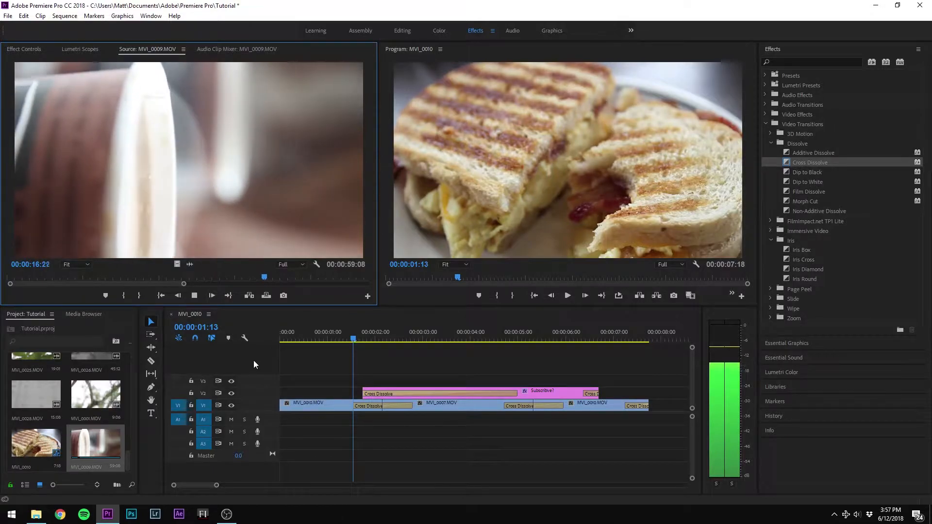
- Stop the playback, add MVI_0009.MOV to the end of the MVI_0010 sequence on V1, and move the playhead to 00:00:10:00
{"action": "key", "text": "space"}
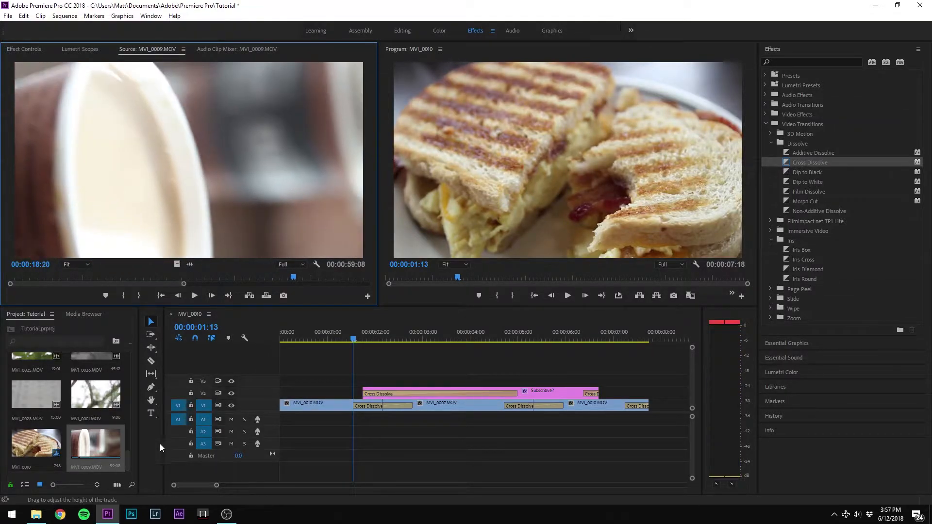
{"action": "left_click_drag", "start_coordinate": [96, 442], "coordinate": [650, 407]}
{"action": "left_click", "coordinate": [552, 338]}
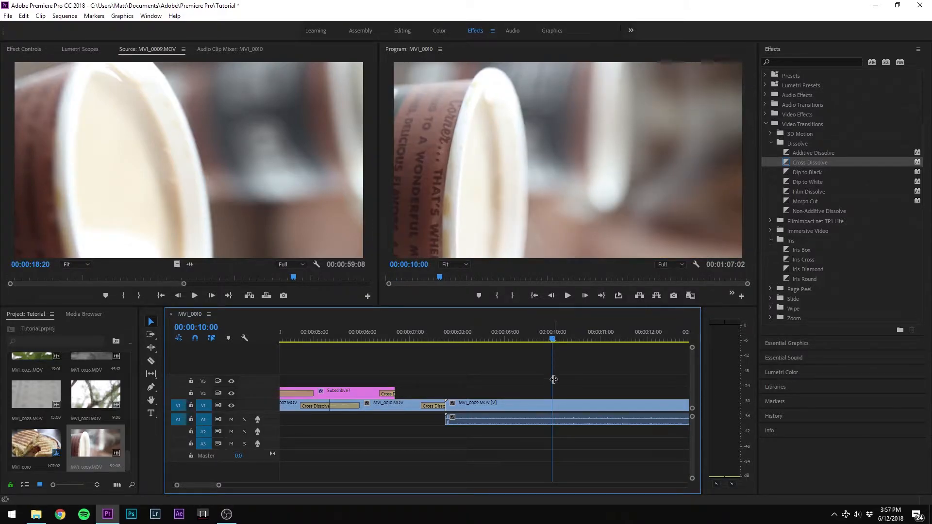
- Select the MVI_0009.MOV clip in the sequence and bring up its motion settings with Rotation selected
{"action": "left_click", "coordinate": [558, 405]}
{"action": "double_click", "coordinate": [558, 405]}
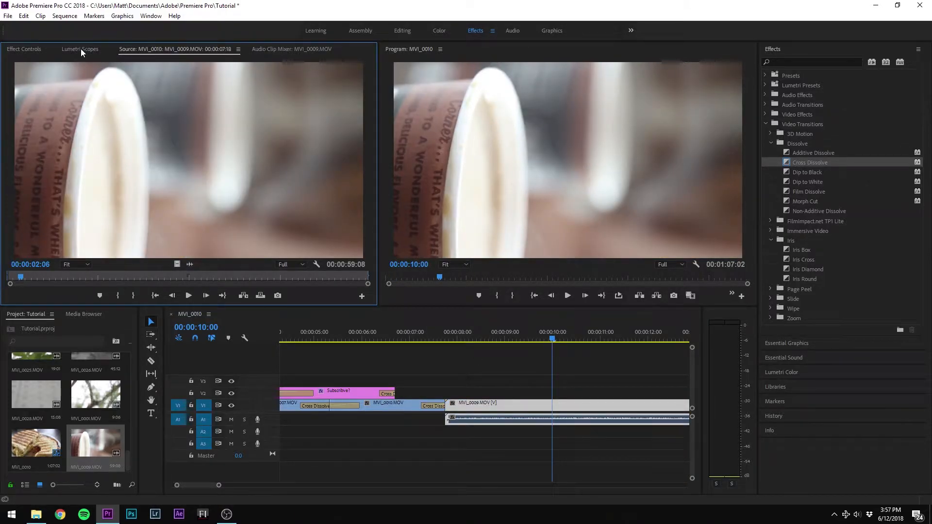
{"action": "left_click", "coordinate": [24, 48]}
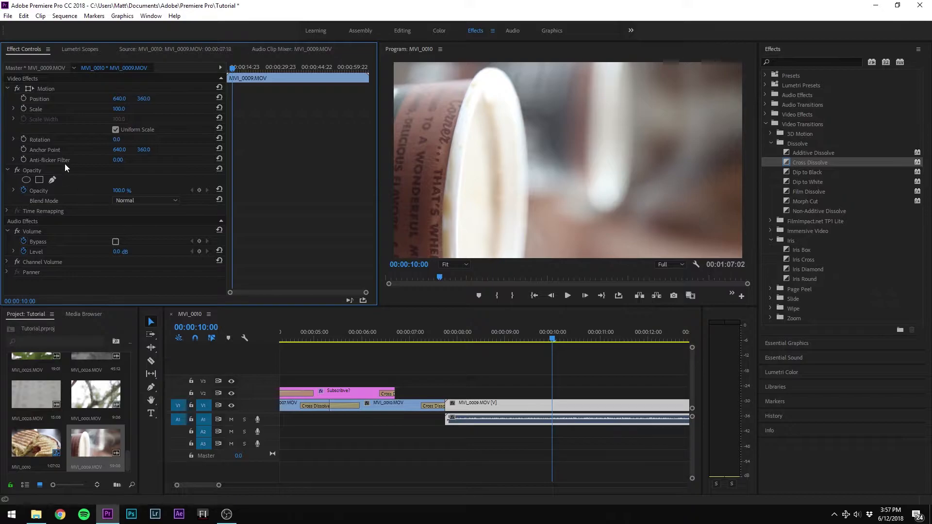
{"action": "left_click", "coordinate": [120, 108]}
{"action": "left_click", "coordinate": [122, 139]}
{"action": "left_click", "coordinate": [45, 139]}
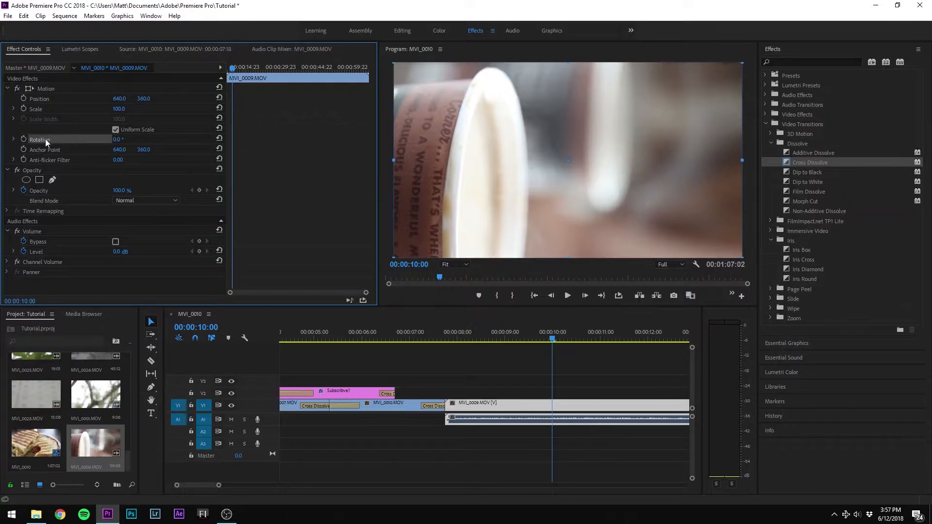
- Set the MVI_0009.MOV clip's rotation to 90 degrees
{"action": "left_click_drag", "start_coordinate": [122, 141], "coordinate": [85, 141]}
{"action": "left_click", "coordinate": [130, 139]}
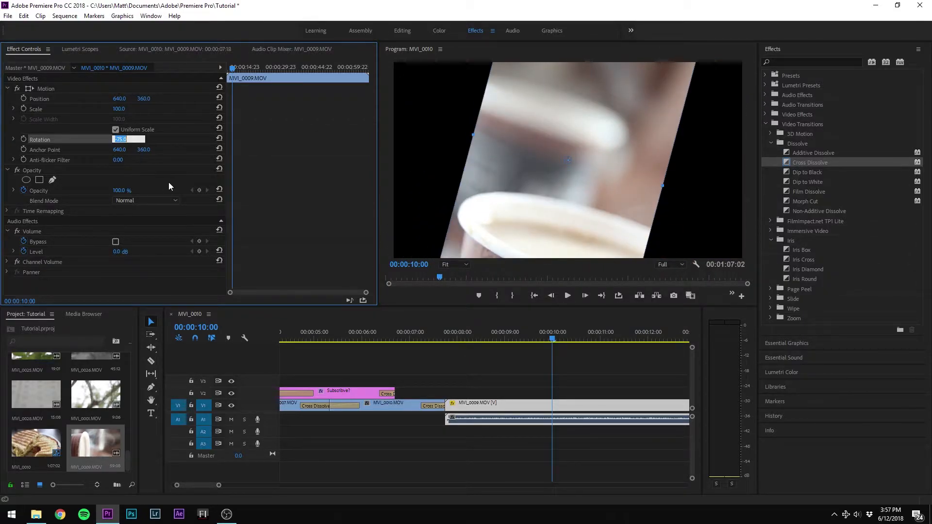
{"action": "type", "text": "90"}
{"action": "key", "text": "Return"}
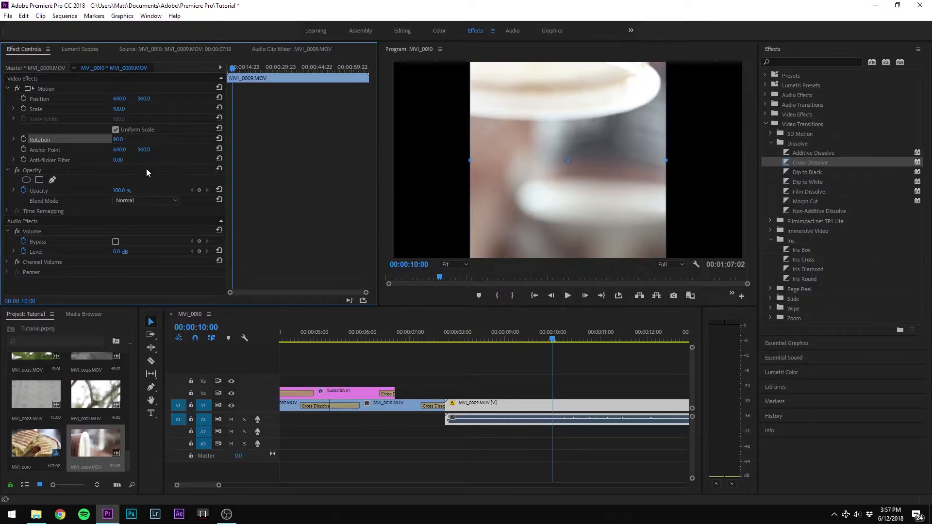
- Set the MVI_0009.MOV clip's rotation to -90 degrees and scale it down until the whole vertical picture fits the frame height
{"action": "left_click", "coordinate": [129, 138]}
{"action": "left_click", "coordinate": [124, 140]}
{"action": "left_click", "coordinate": [117, 140]}
{"action": "type", "text": "-"}
{"action": "key", "text": "Return"}
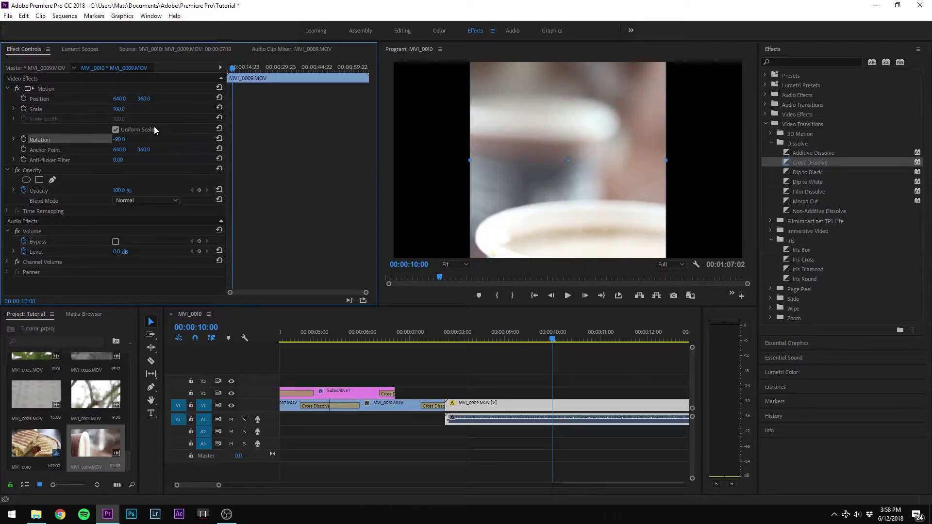
{"action": "left_click_drag", "start_coordinate": [118, 109], "coordinate": [97, 109]}
{"action": "left_click", "coordinate": [549, 351]}
- Play the rotated vertical clip in the sequence from 00:00:09:10 to check its orientation and framing
{"action": "left_click", "coordinate": [528, 339]}
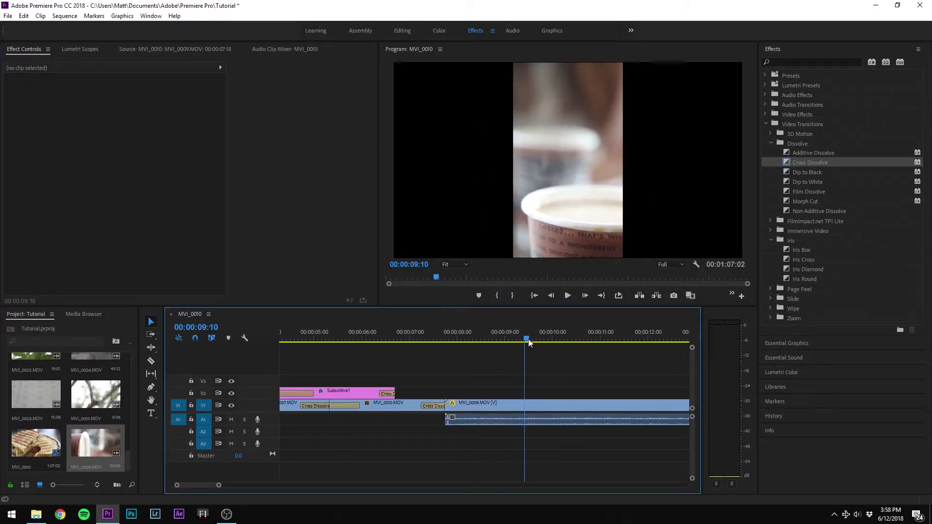
{"action": "key", "text": "space"}
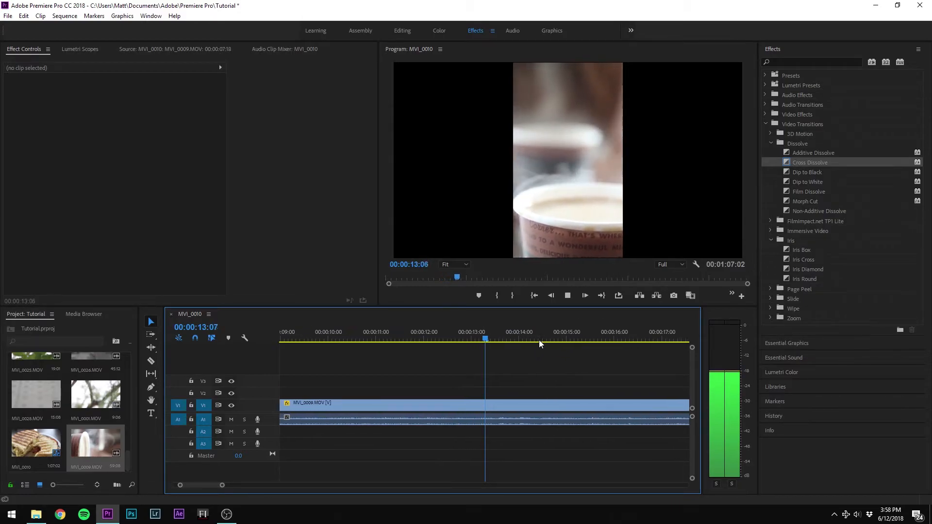
{"action": "mouse_move", "coordinate": [539, 340]}
{"action": "left_mouse_down"}
{"action": "mouse_move", "coordinate": [793, 346]}
{"action": "mouse_move", "coordinate": [539, 348]}
{"action": "left_mouse_up"}
{"action": "key", "text": "space"}
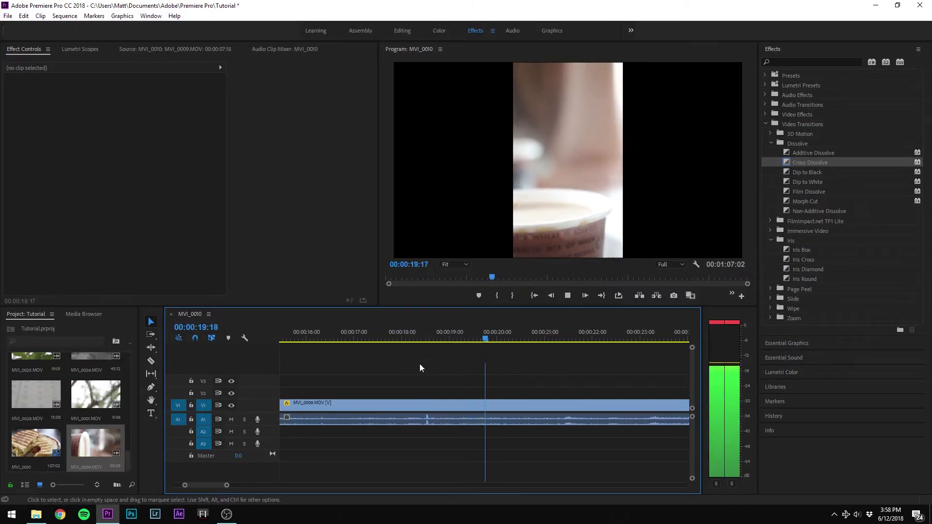
{"action": "left_click_drag", "start_coordinate": [222, 487], "coordinate": [381, 479]}
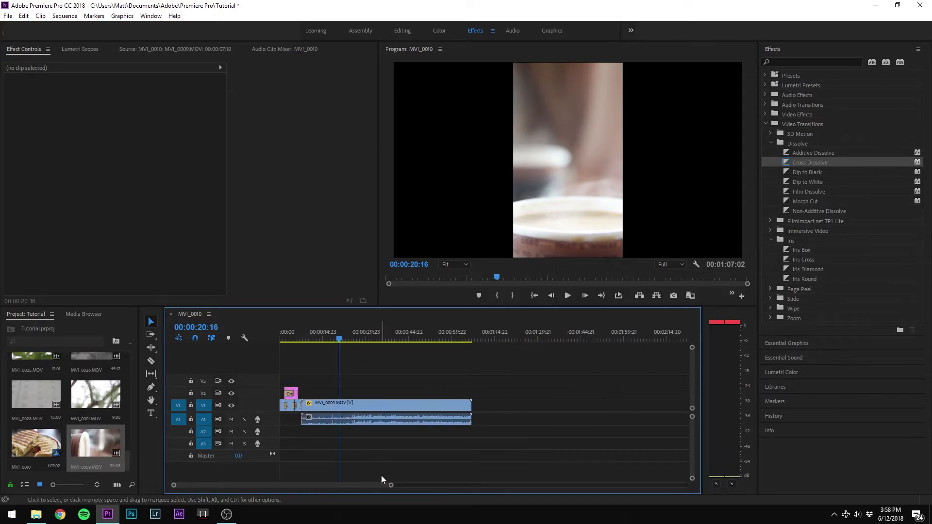